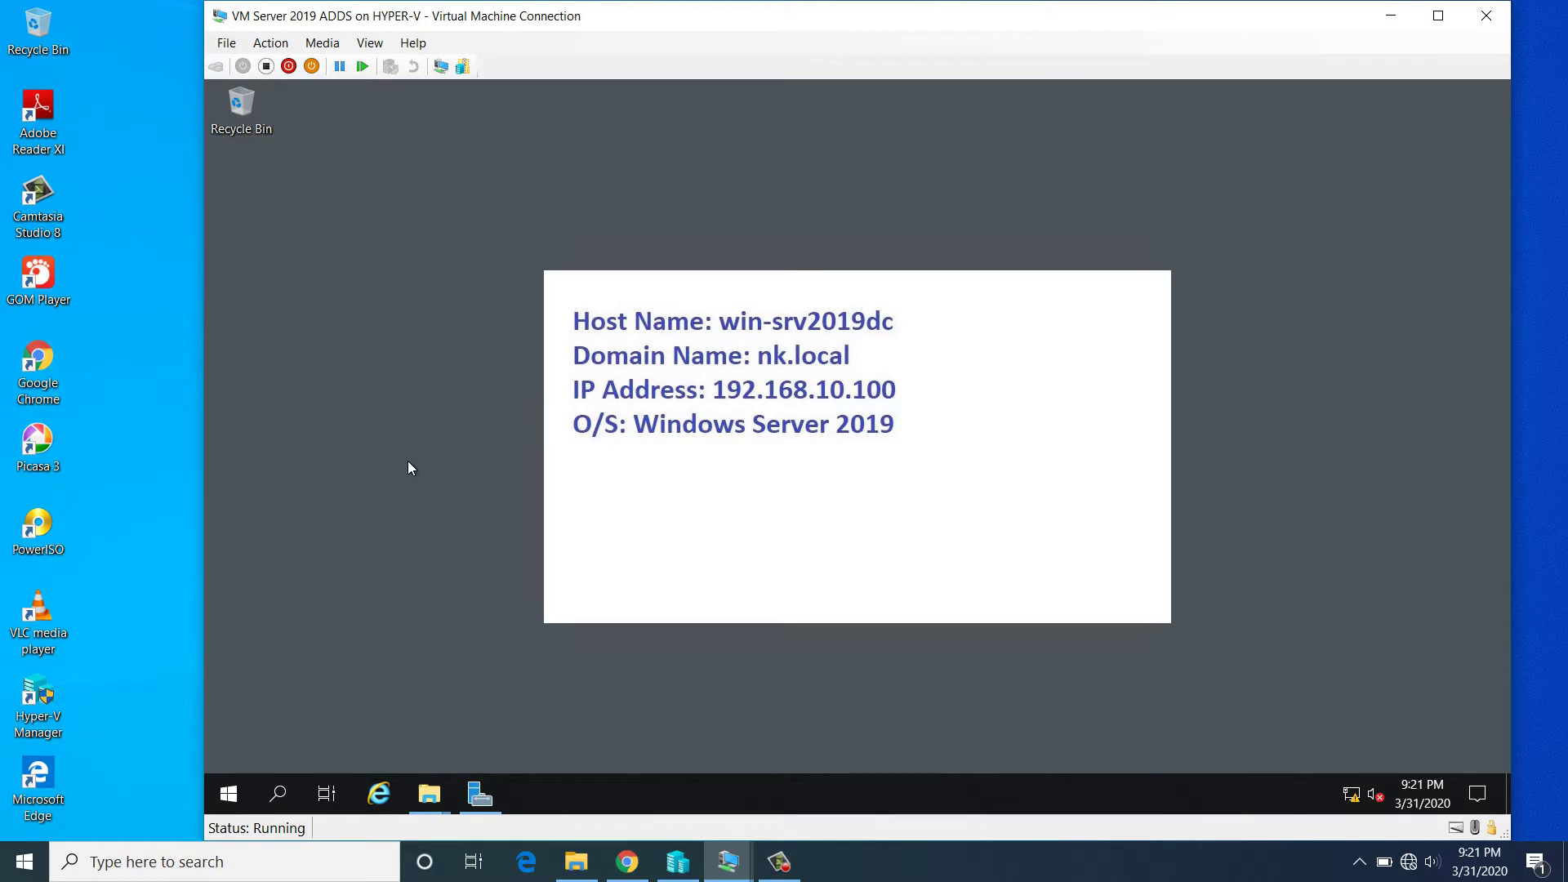
- View the server's system properties from This PC, then close those windows
key("super+e")
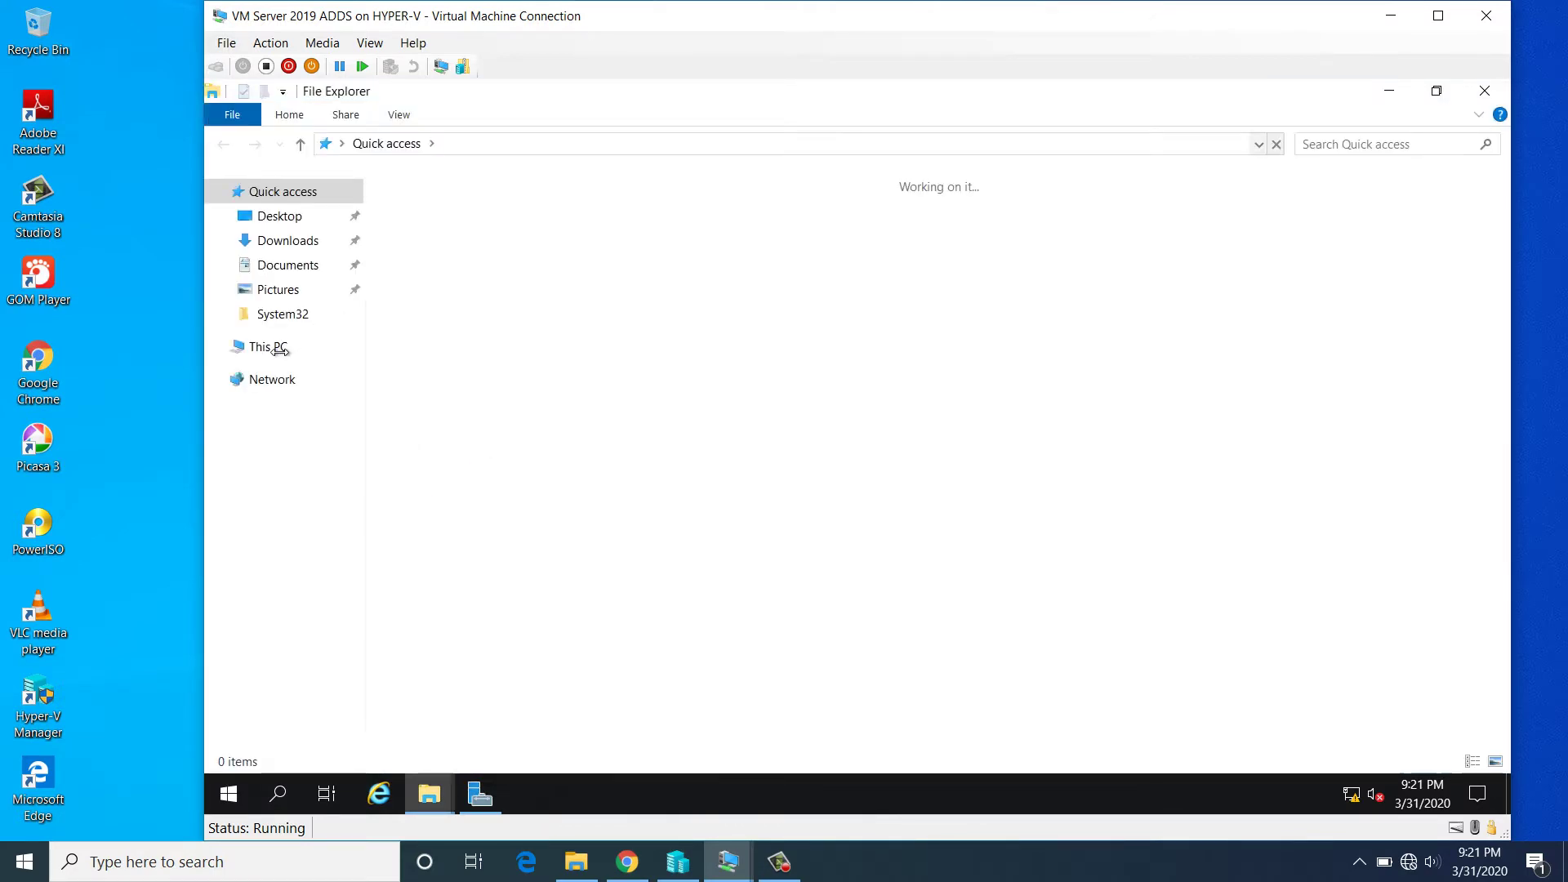
left_click(264, 346)
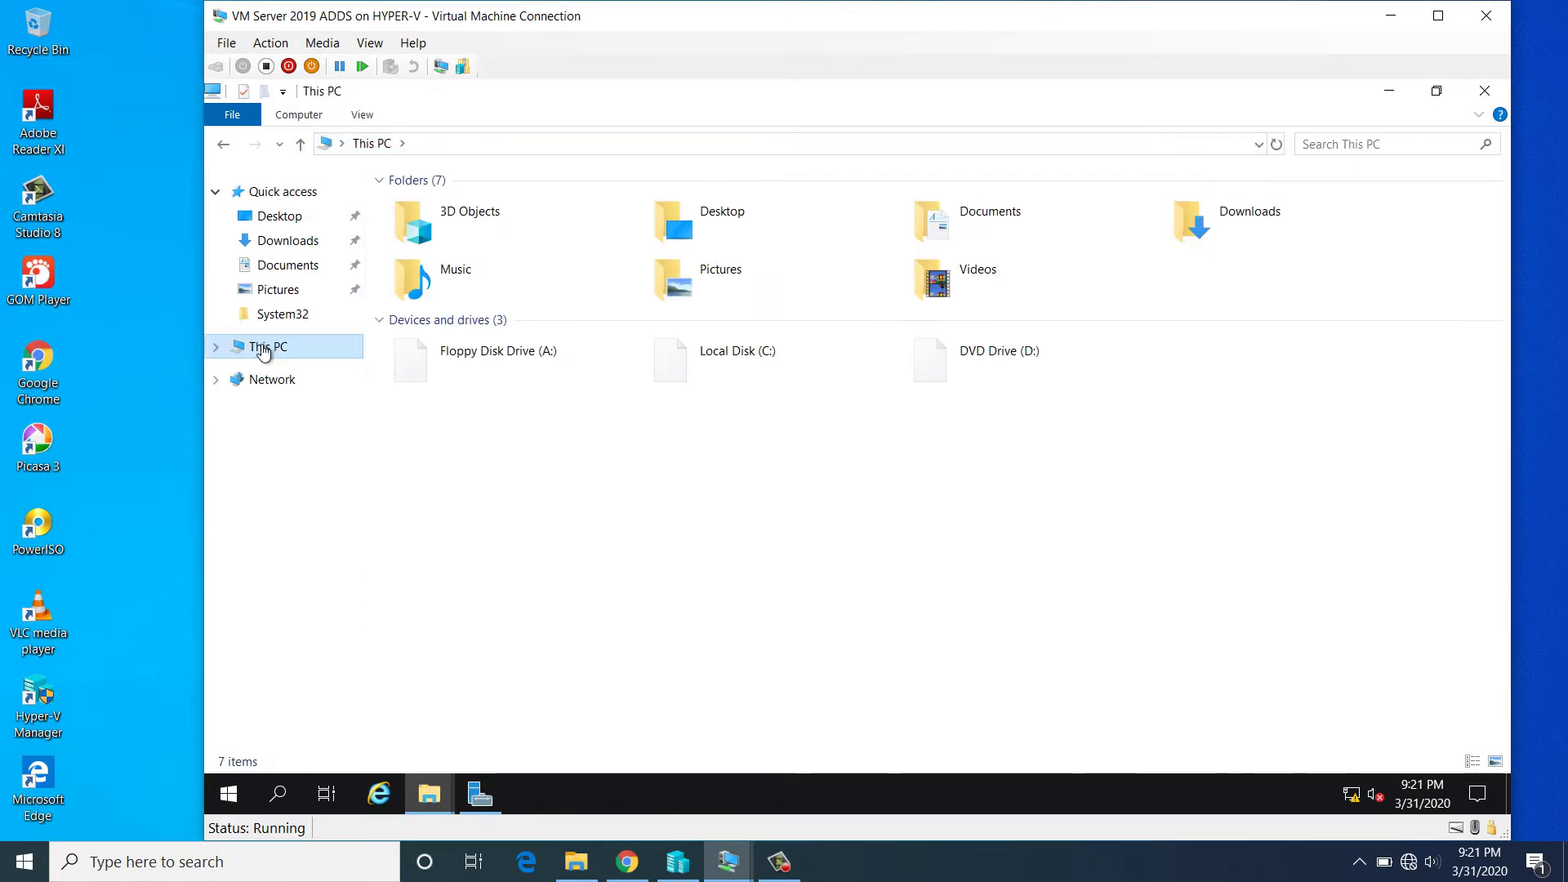
right_click(262, 350)
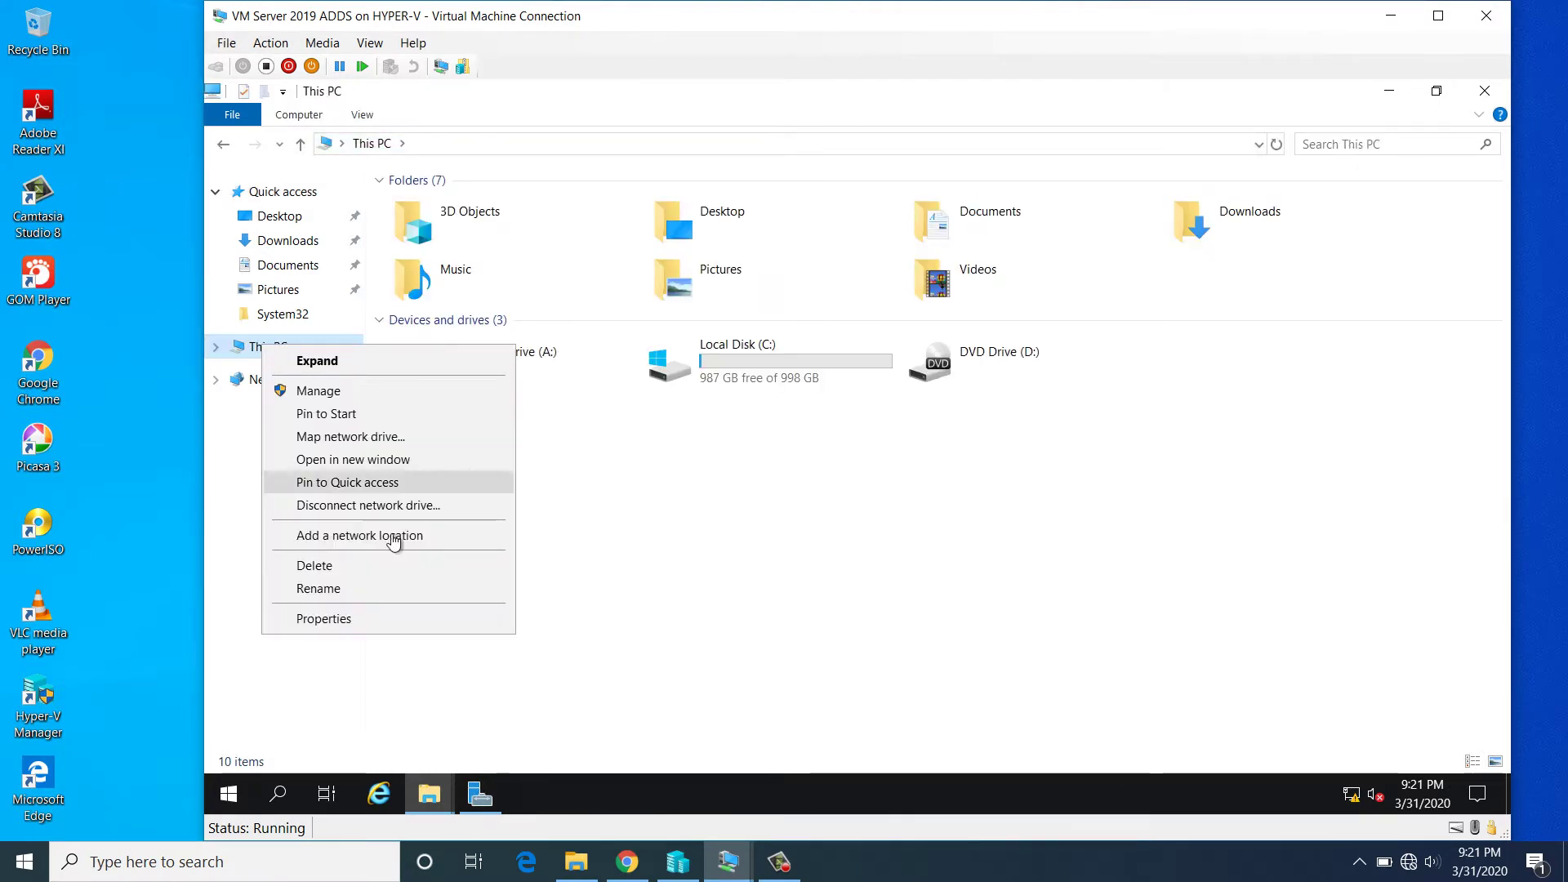
left_click(351, 621)
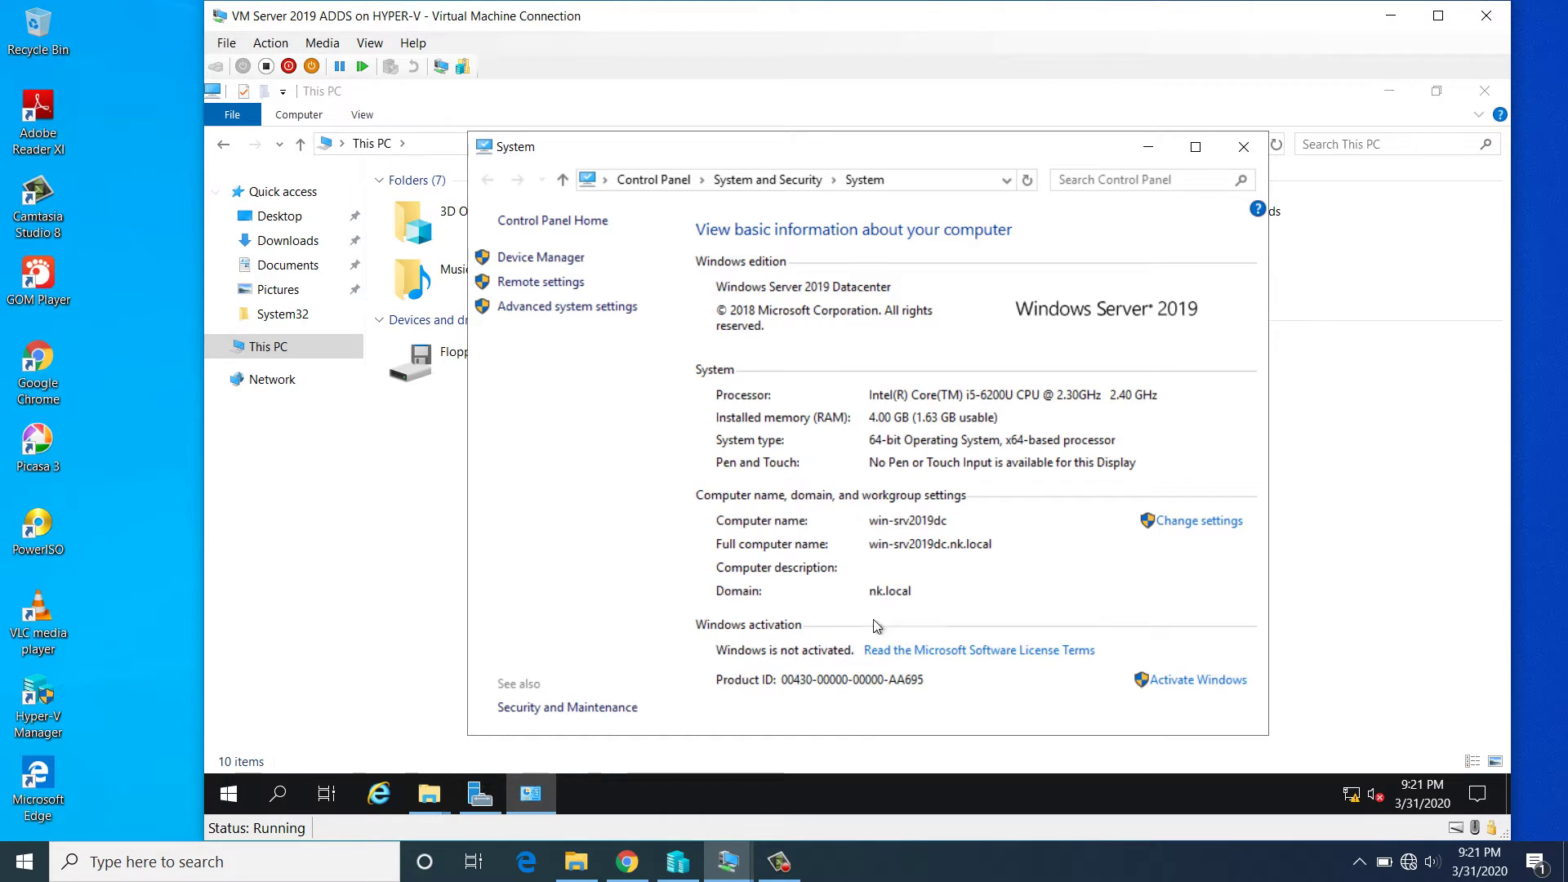
left_click(1244, 146)
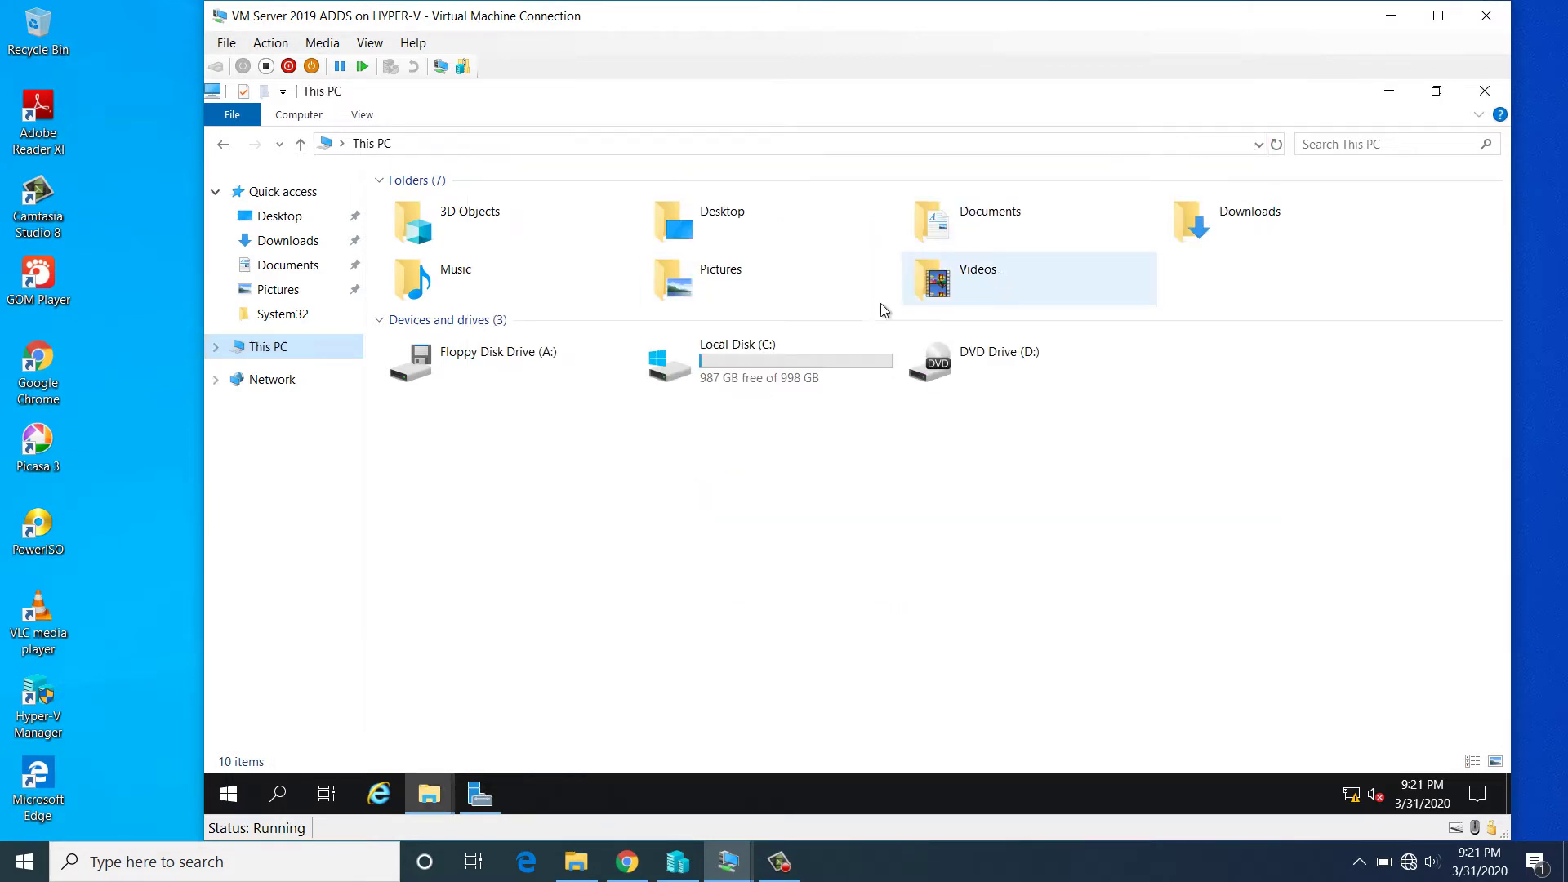
left_click(1484, 91)
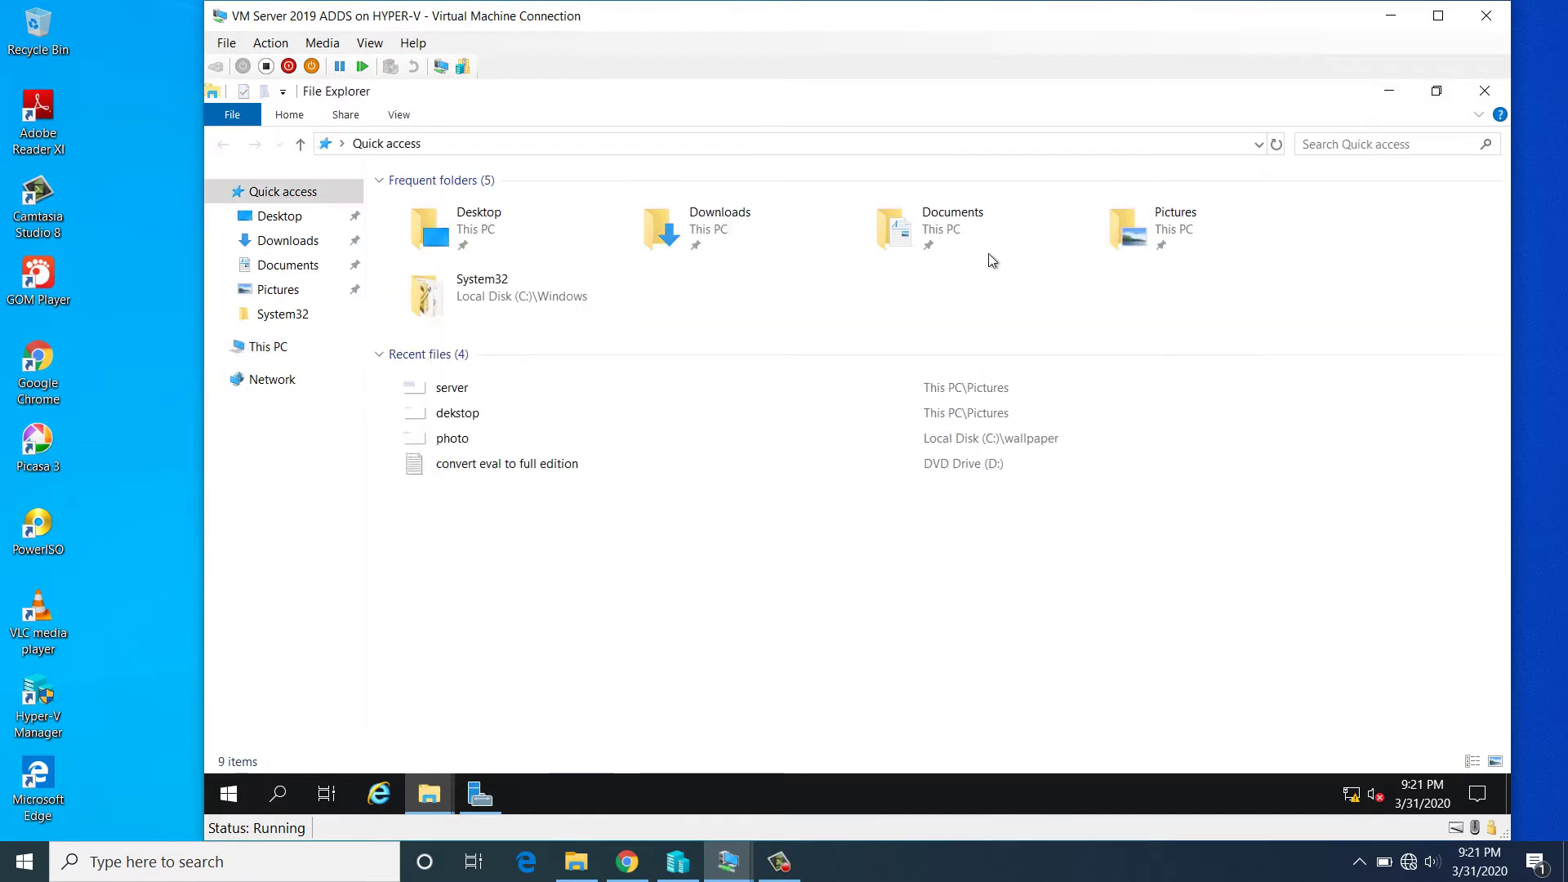
left_click(1484, 92)
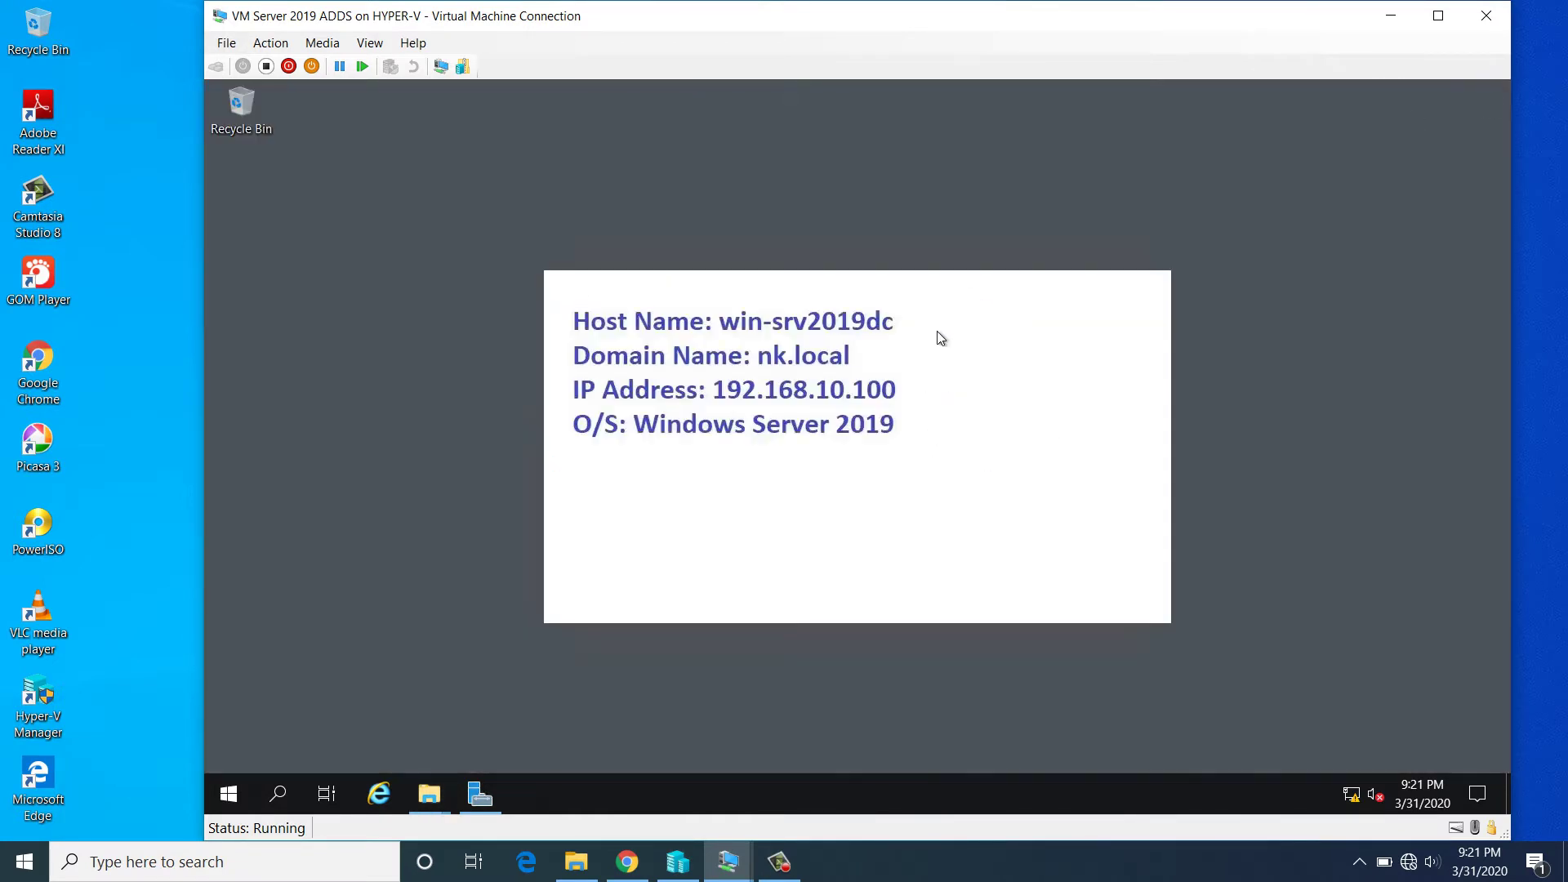
- Launch Paint using the mspaint Run command
key("super+r")
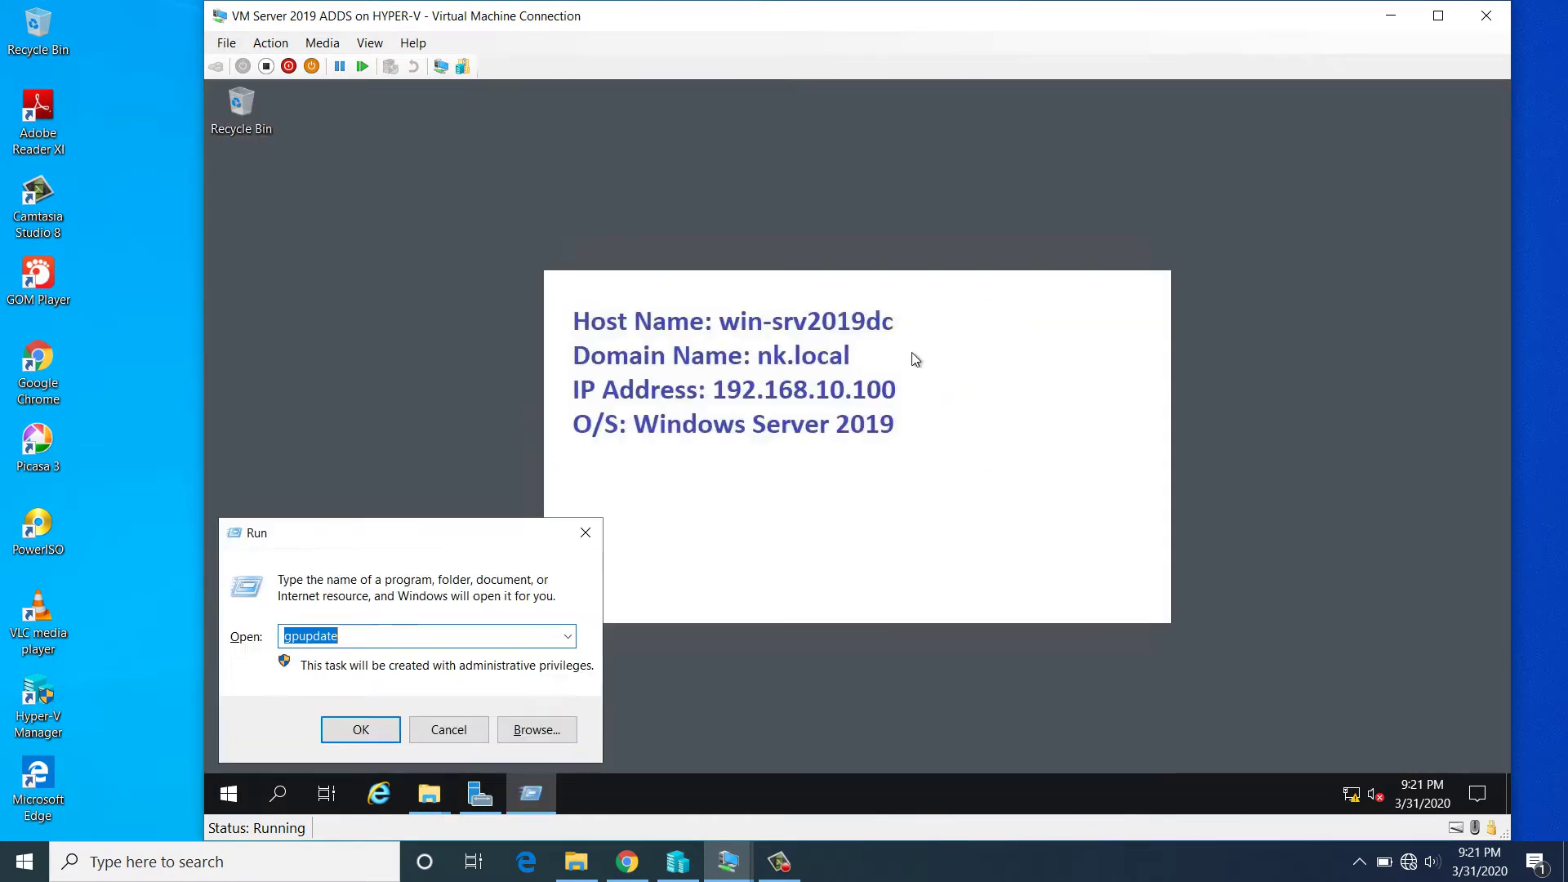
type("ms")
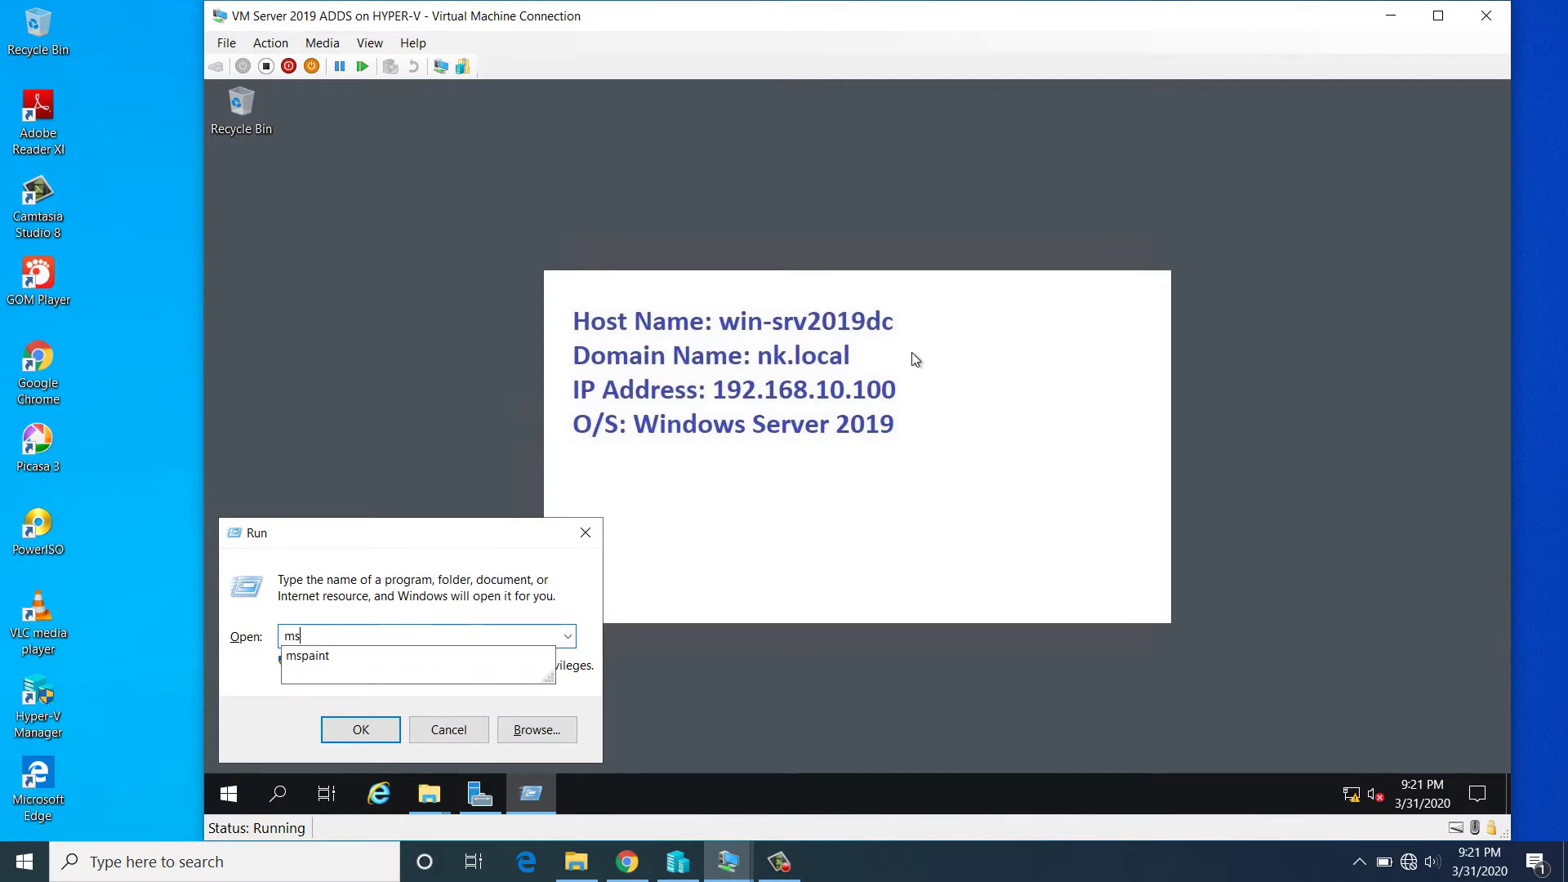
key("Down")
key("Return")
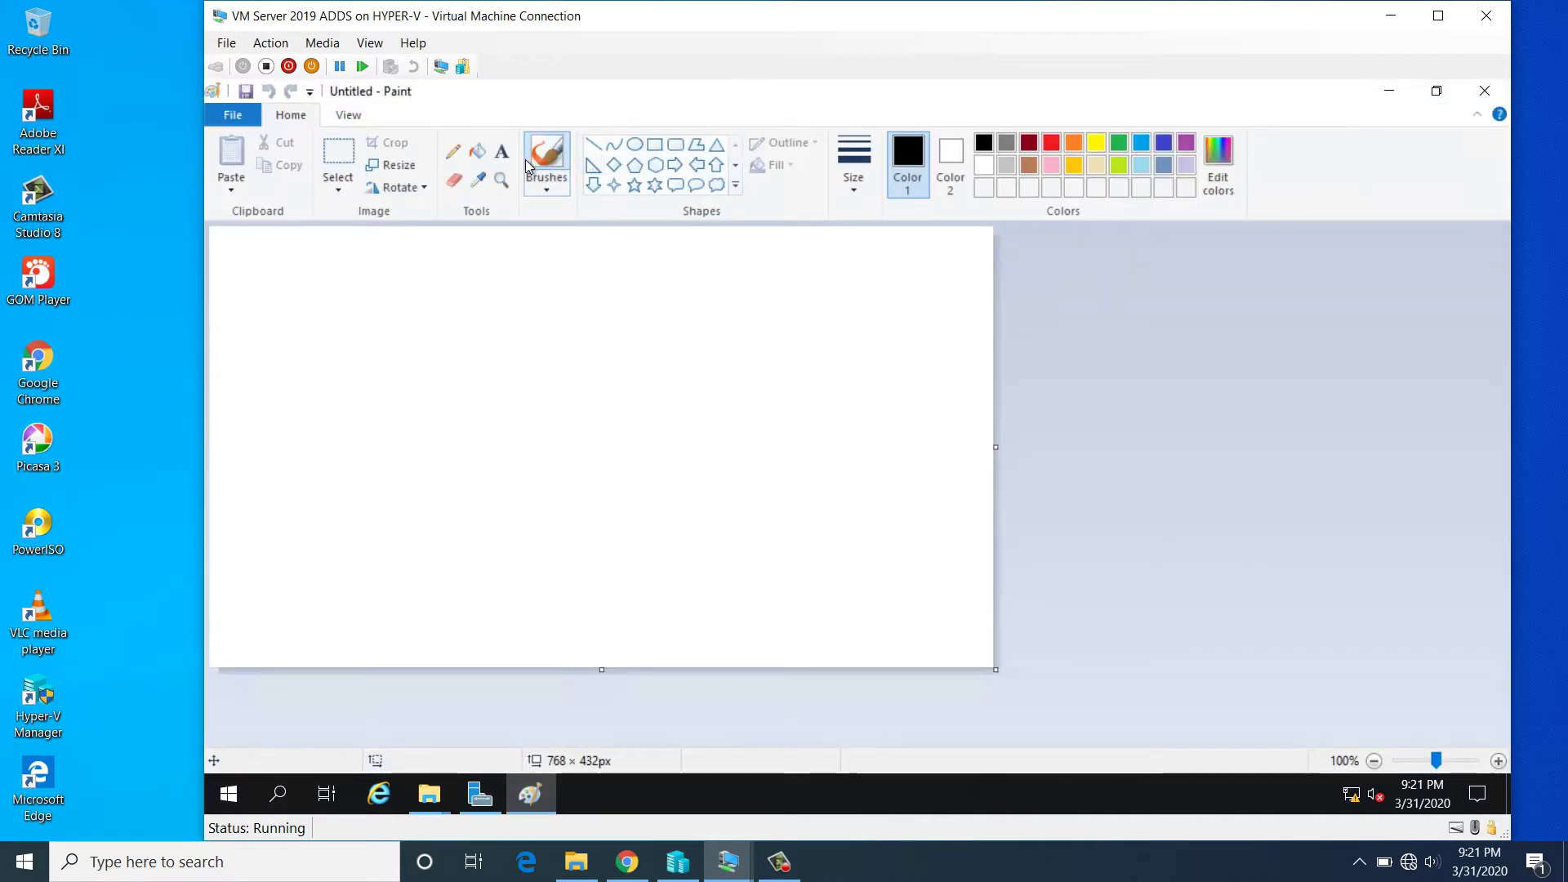
- Write 'Welcome to Desktop wallpaper Policy' in a text box near the canvas top
left_click(507, 154)
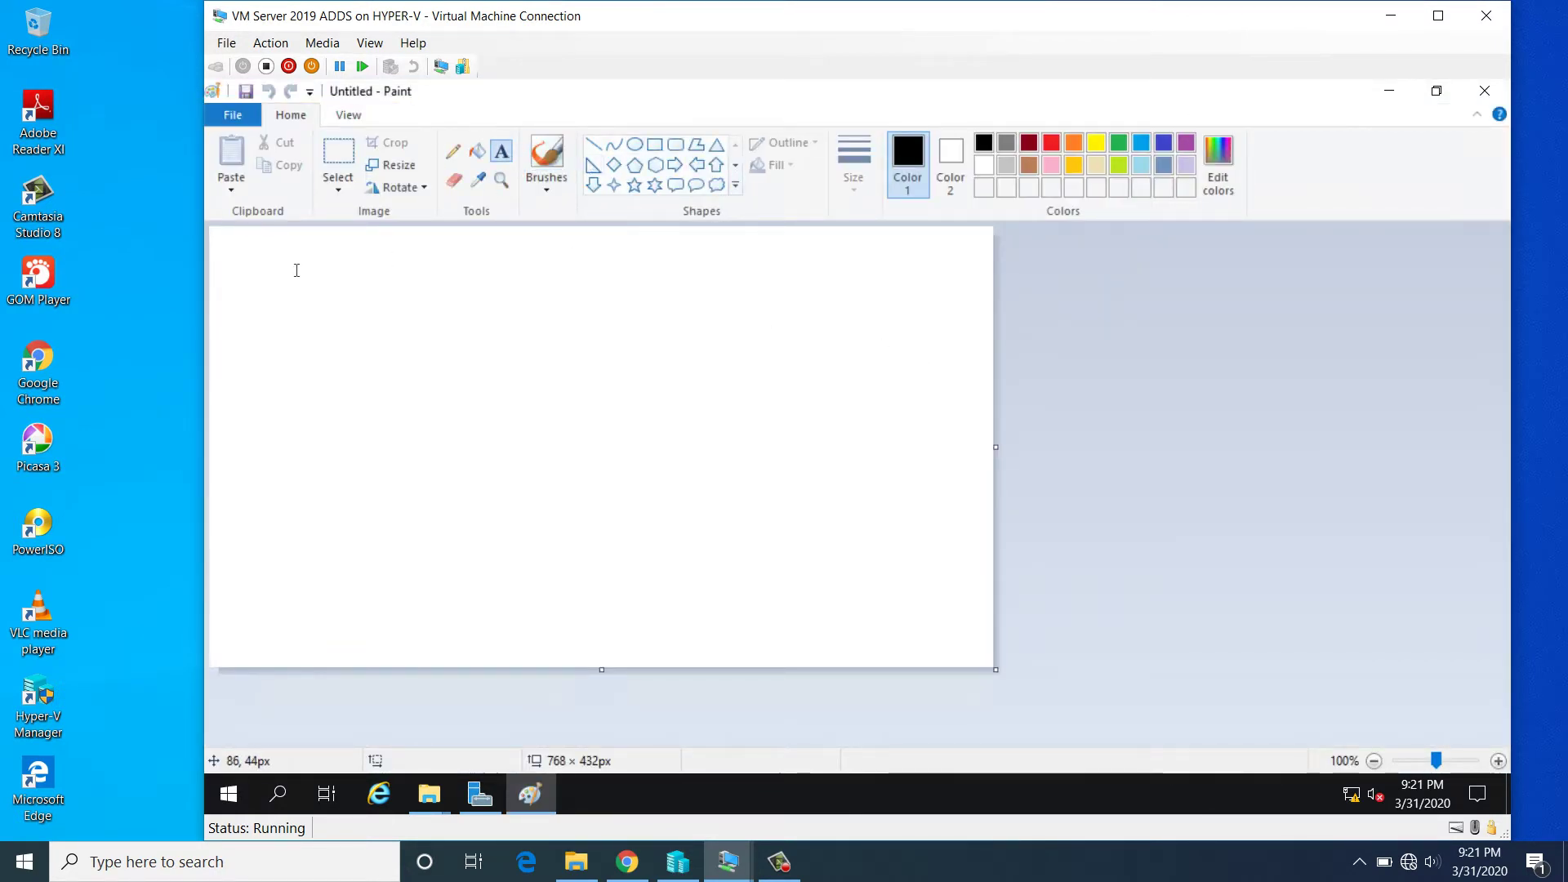
left_click_drag(296, 271, 903, 371)
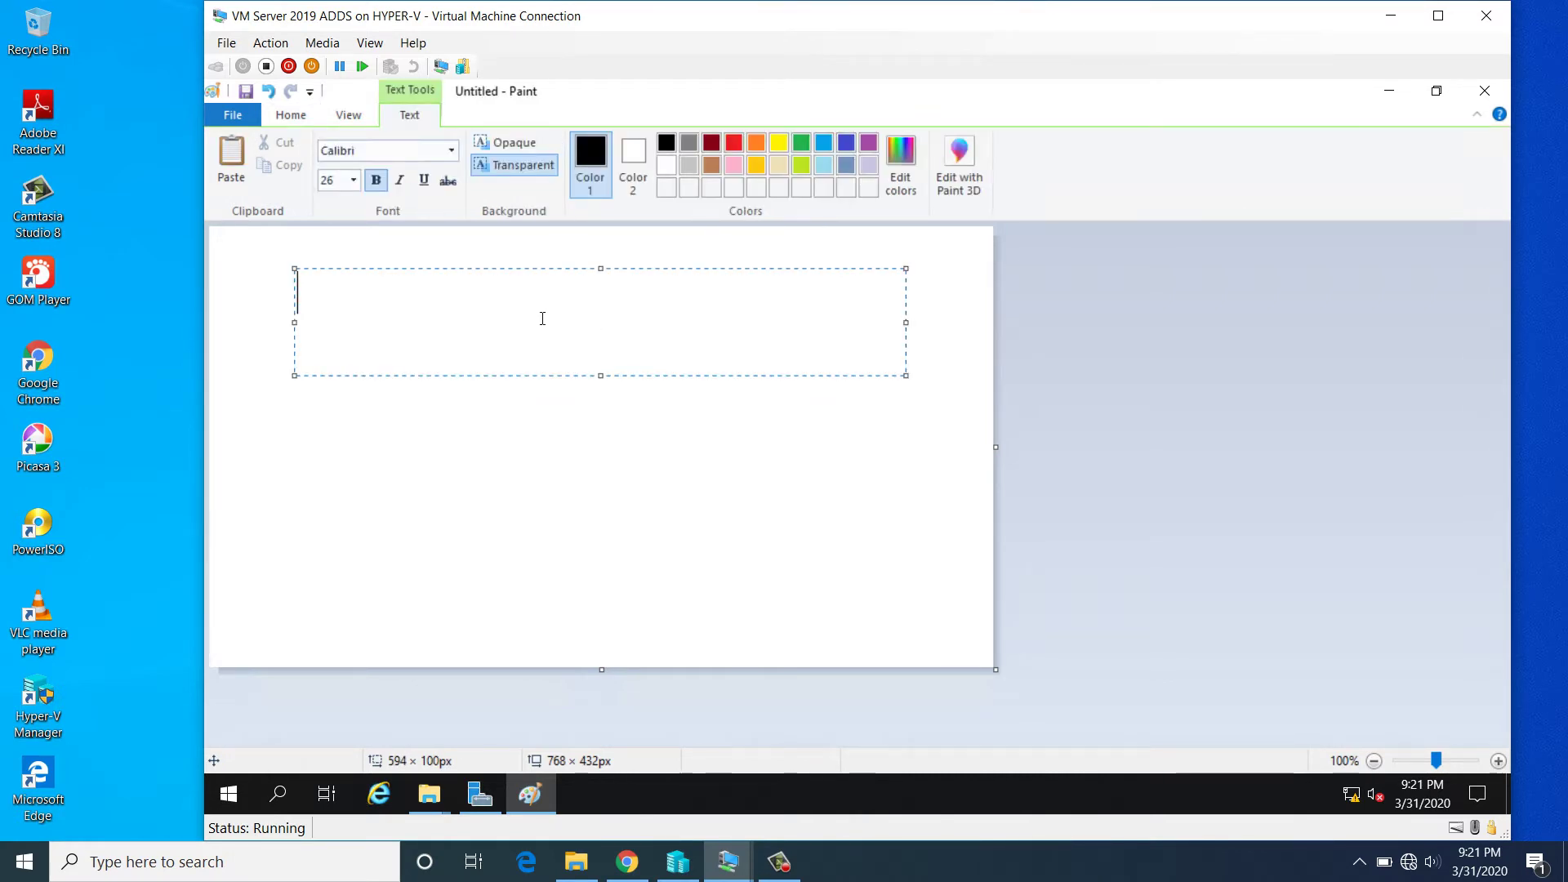
type("Welcome")
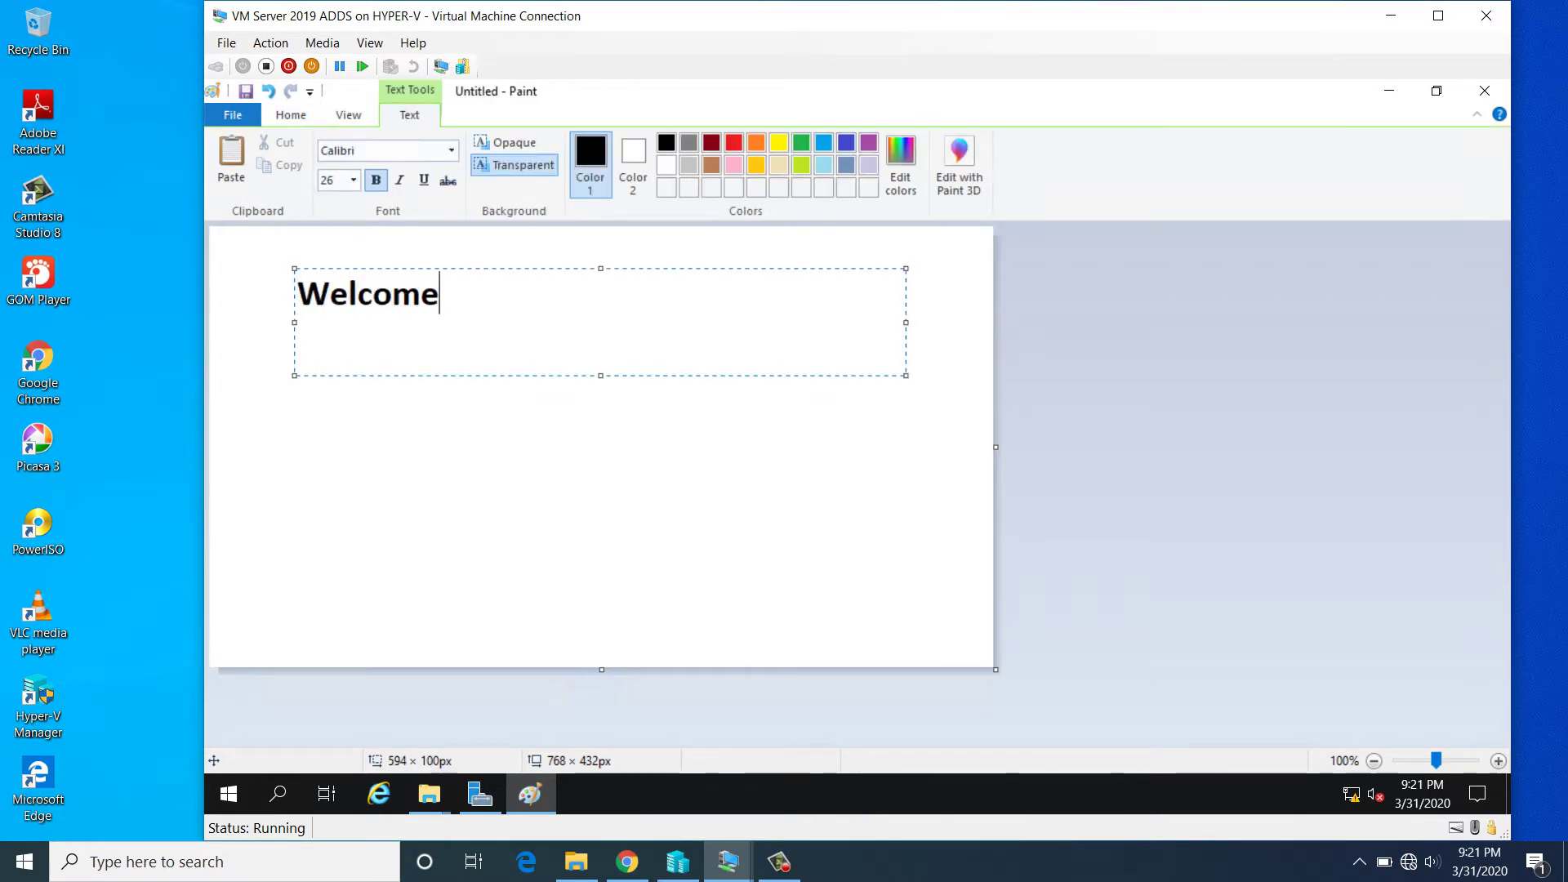
type(" to ")
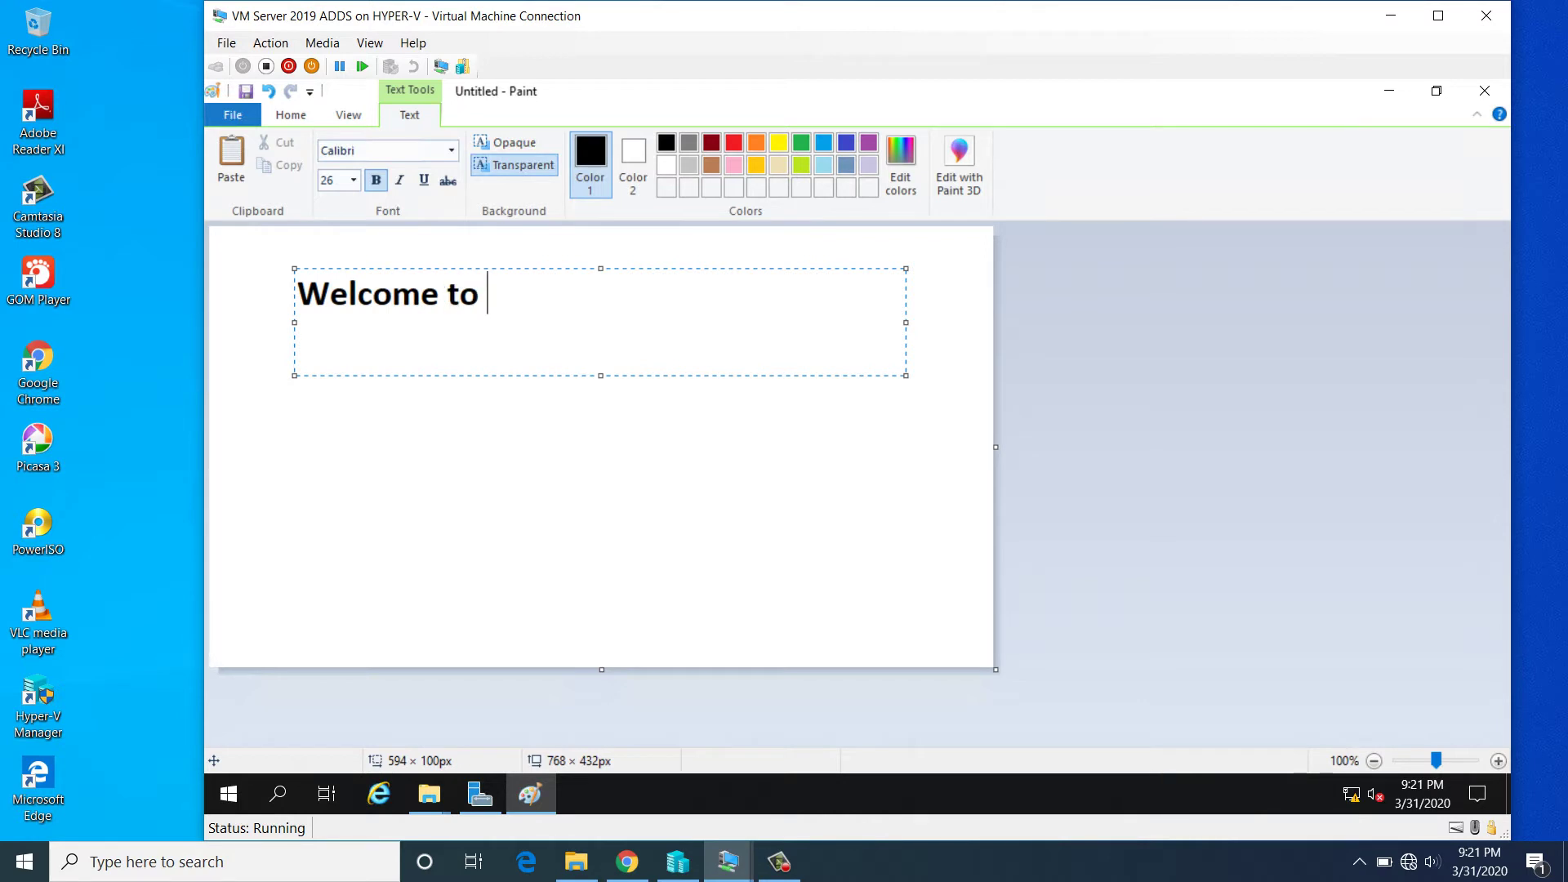
type("Deskto")
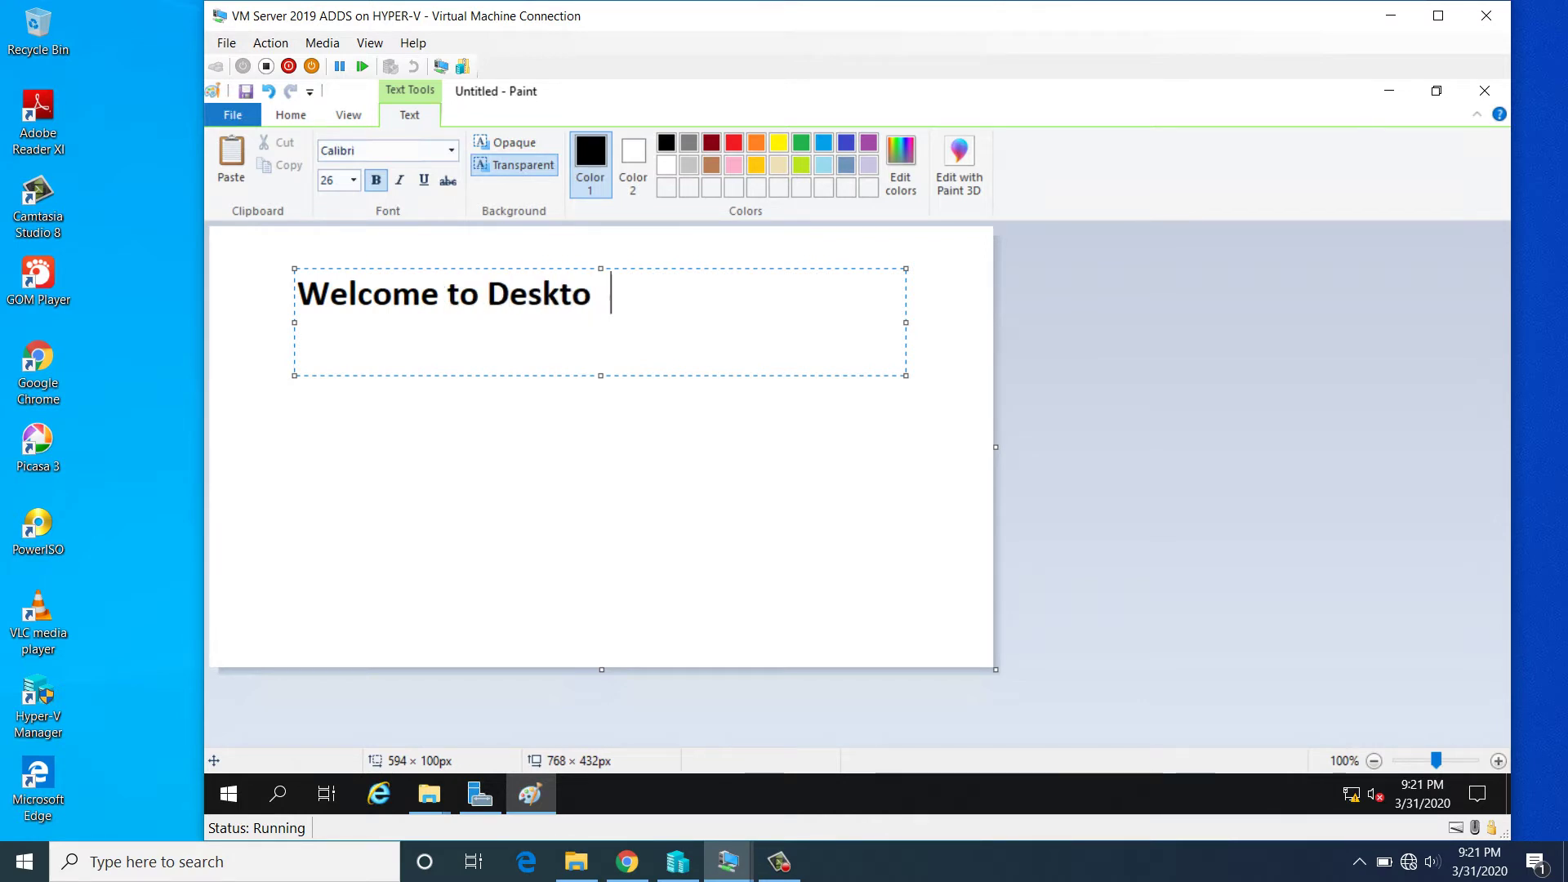
type("p wall")
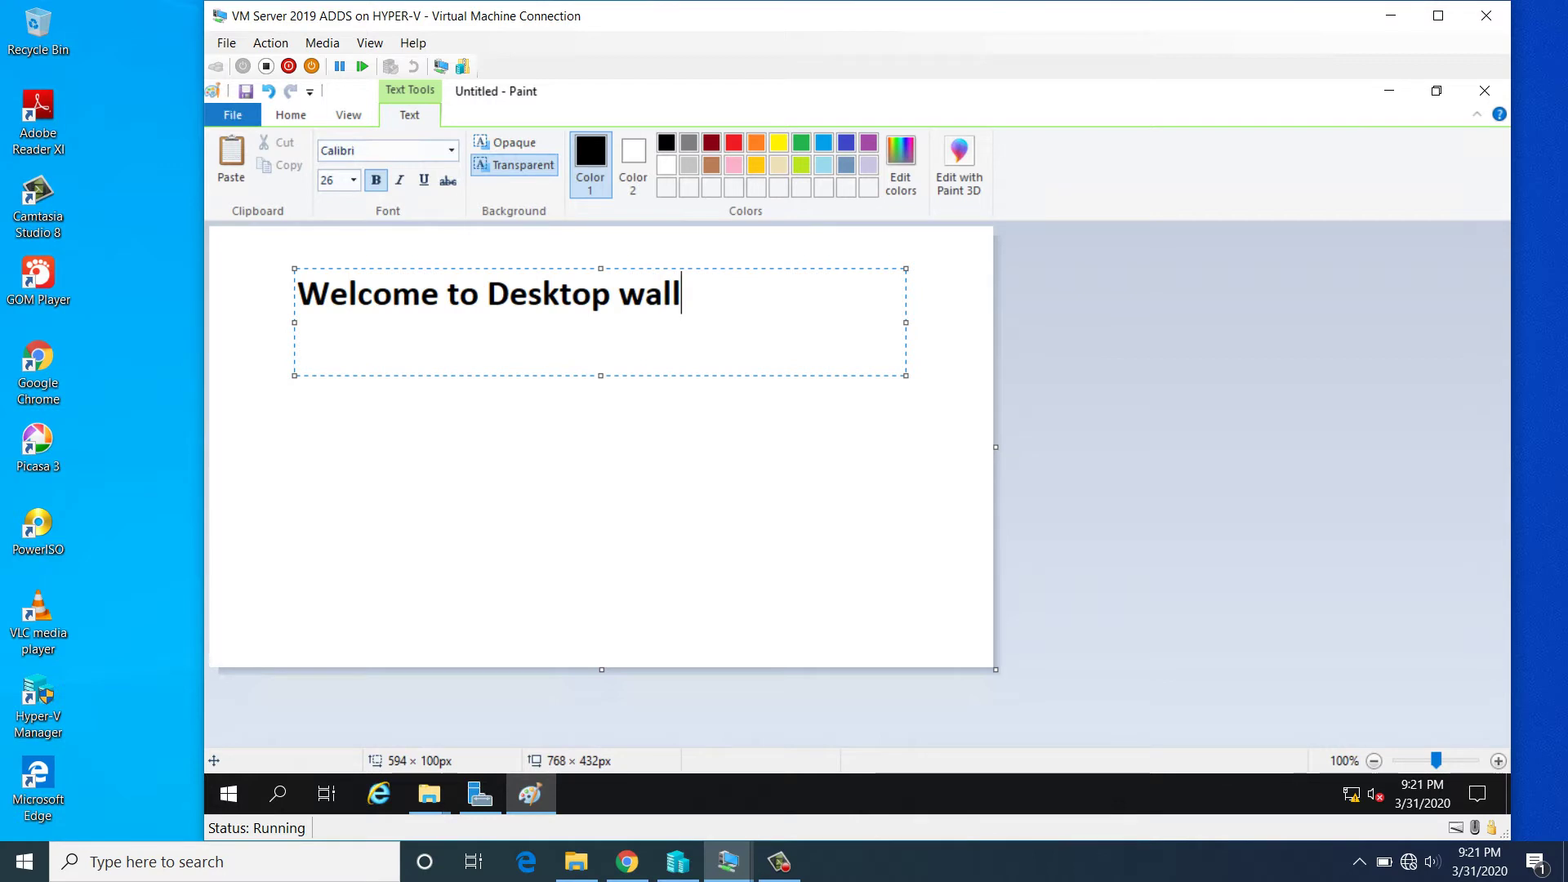
key("BackSpace")
type("pape")
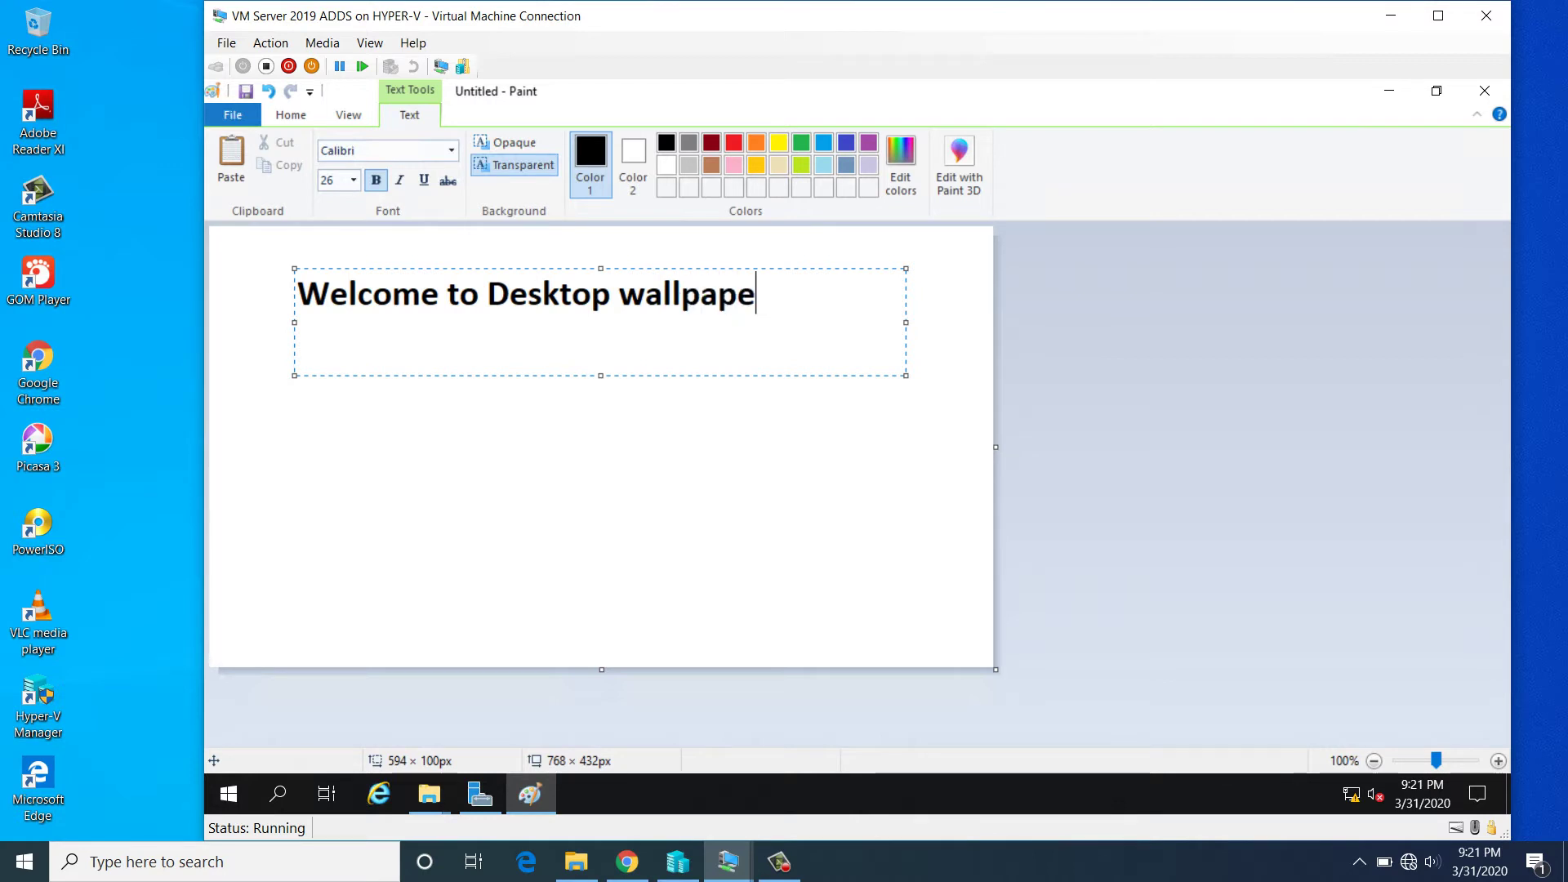
type("r Polic")
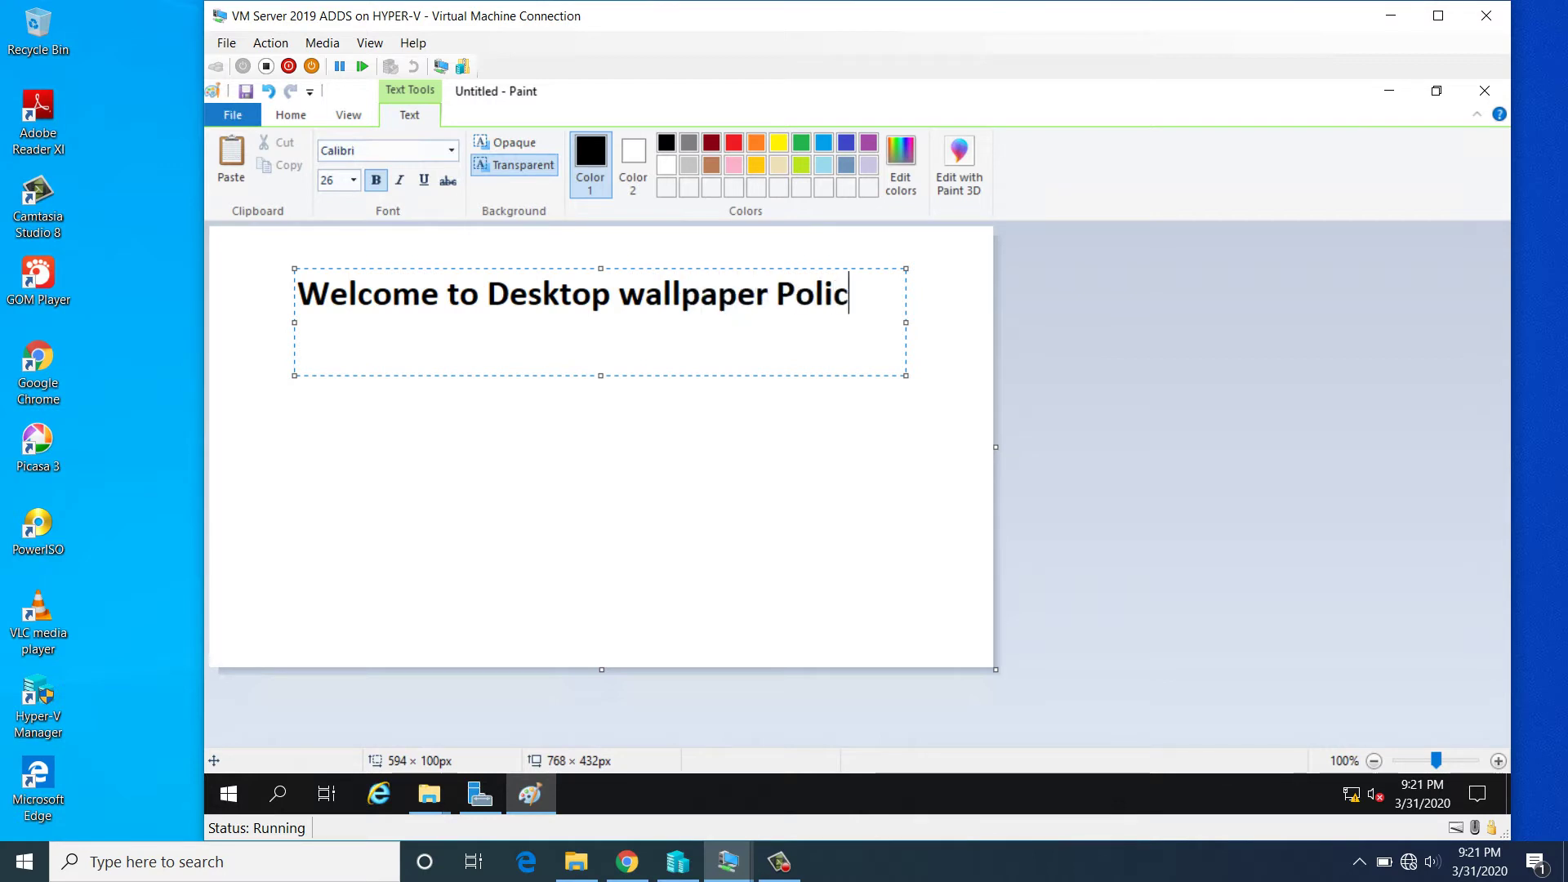
type("y")
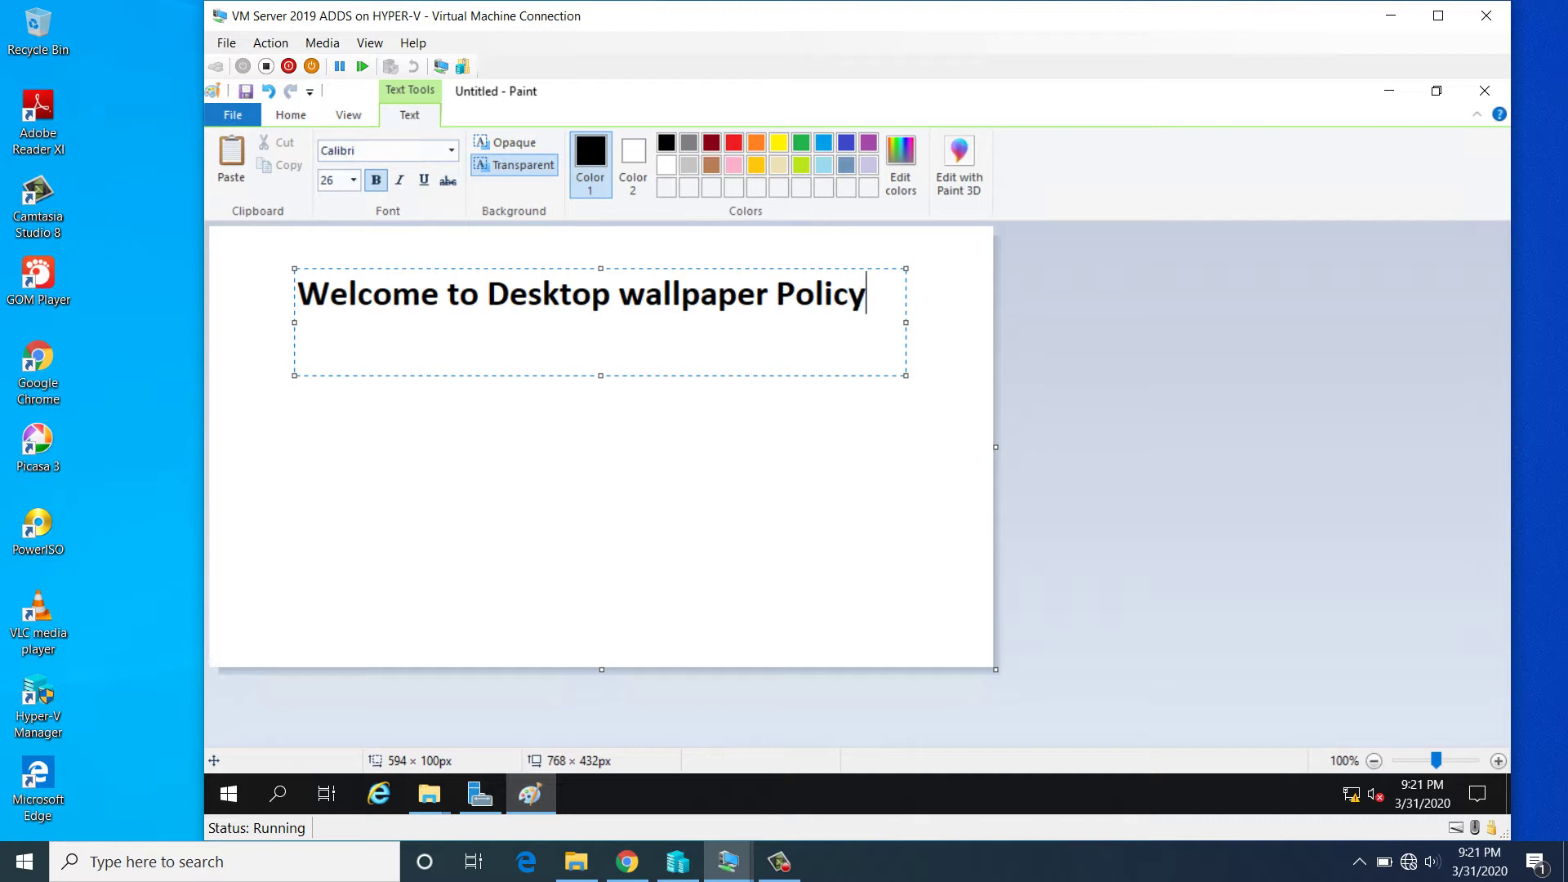
- Color the whole heading brown, toggle its bold formatting, and commit the text
key("ctrl+a")
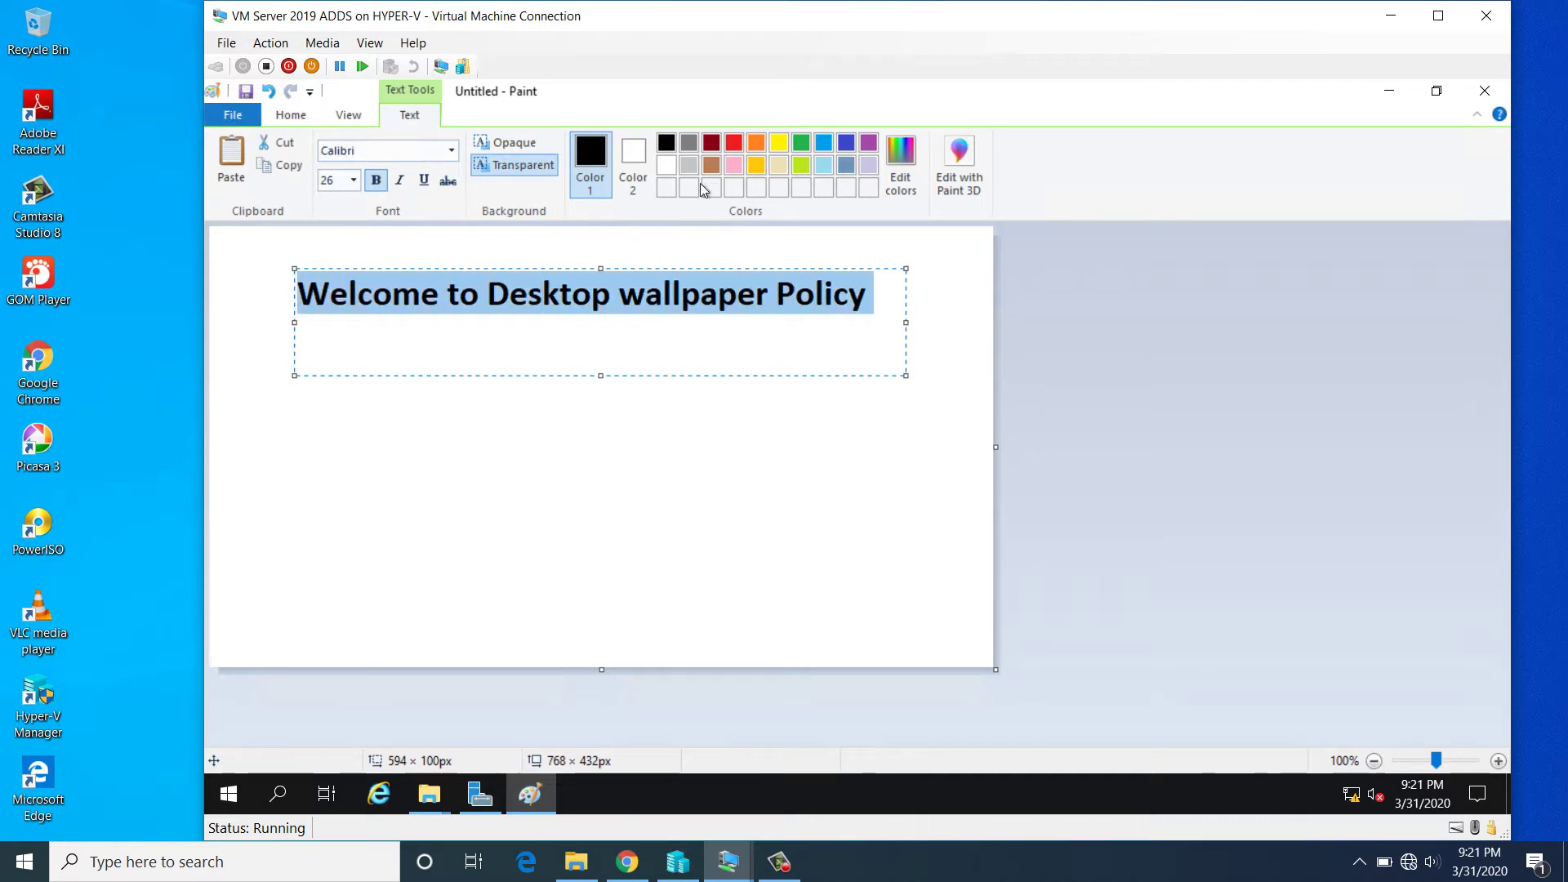
left_click(712, 165)
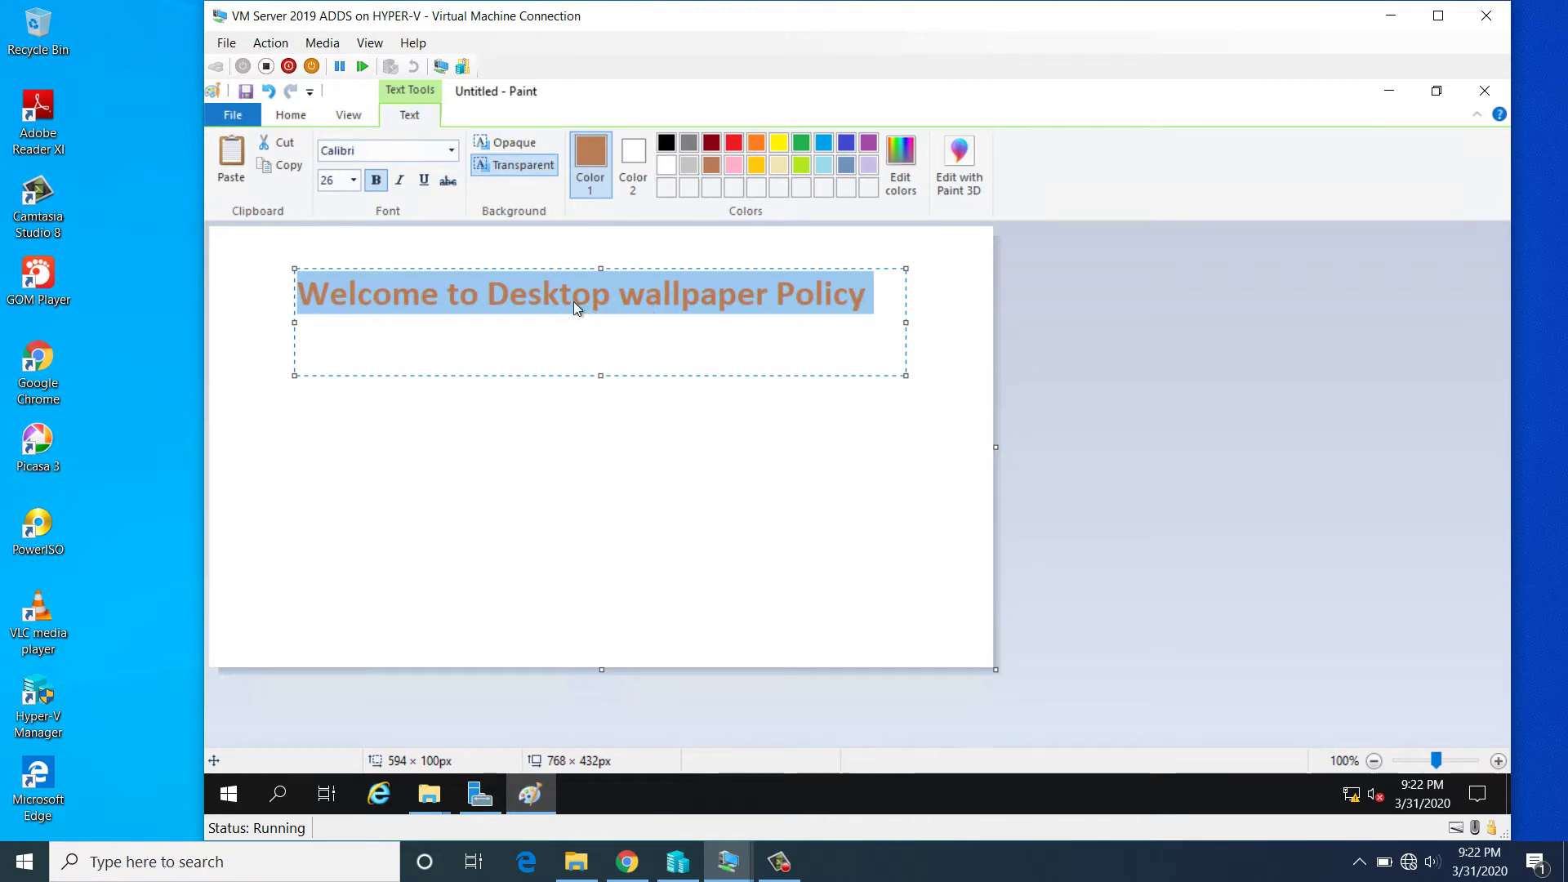
key("ctrl+b")
key("ctrl+b")
left_click(539, 423)
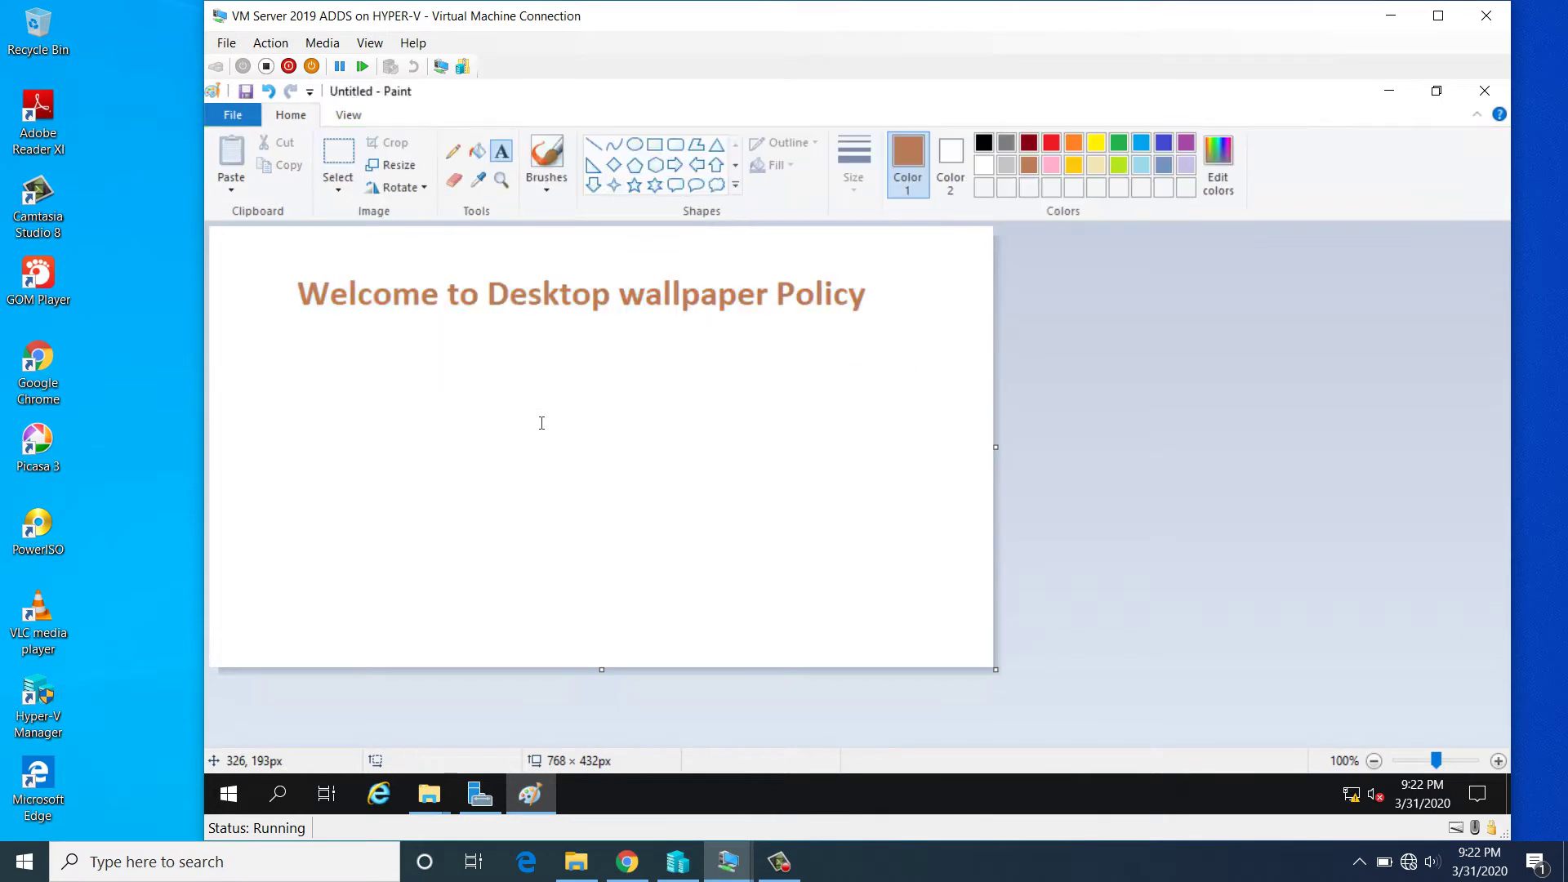
- Save the image as JPEG 'policy' in Pictures and close Paint
left_click(236, 133)
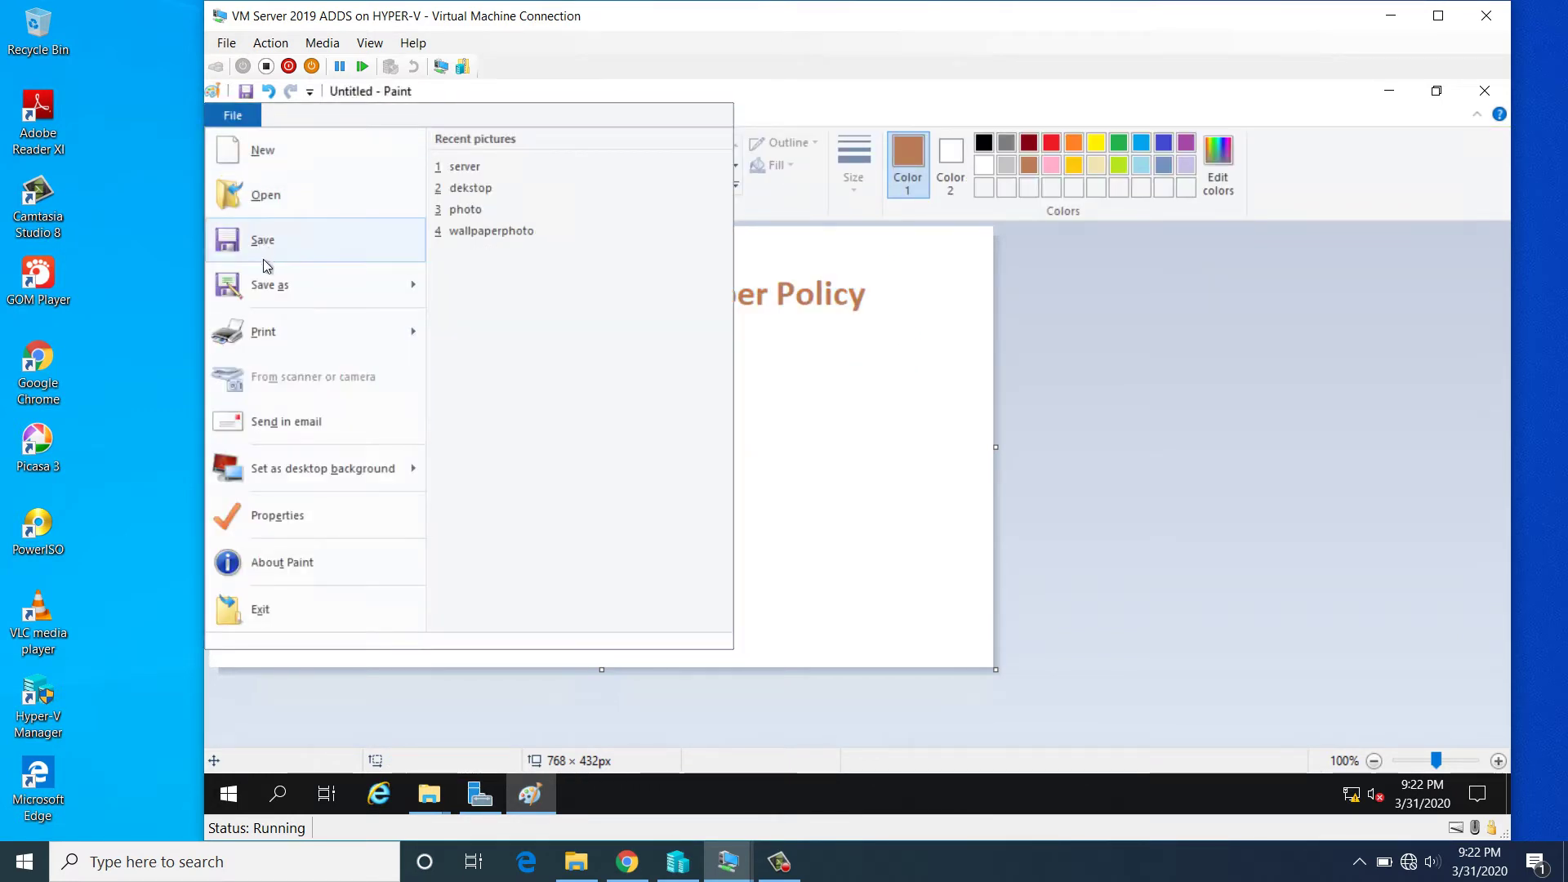
mouse_move(271, 282)
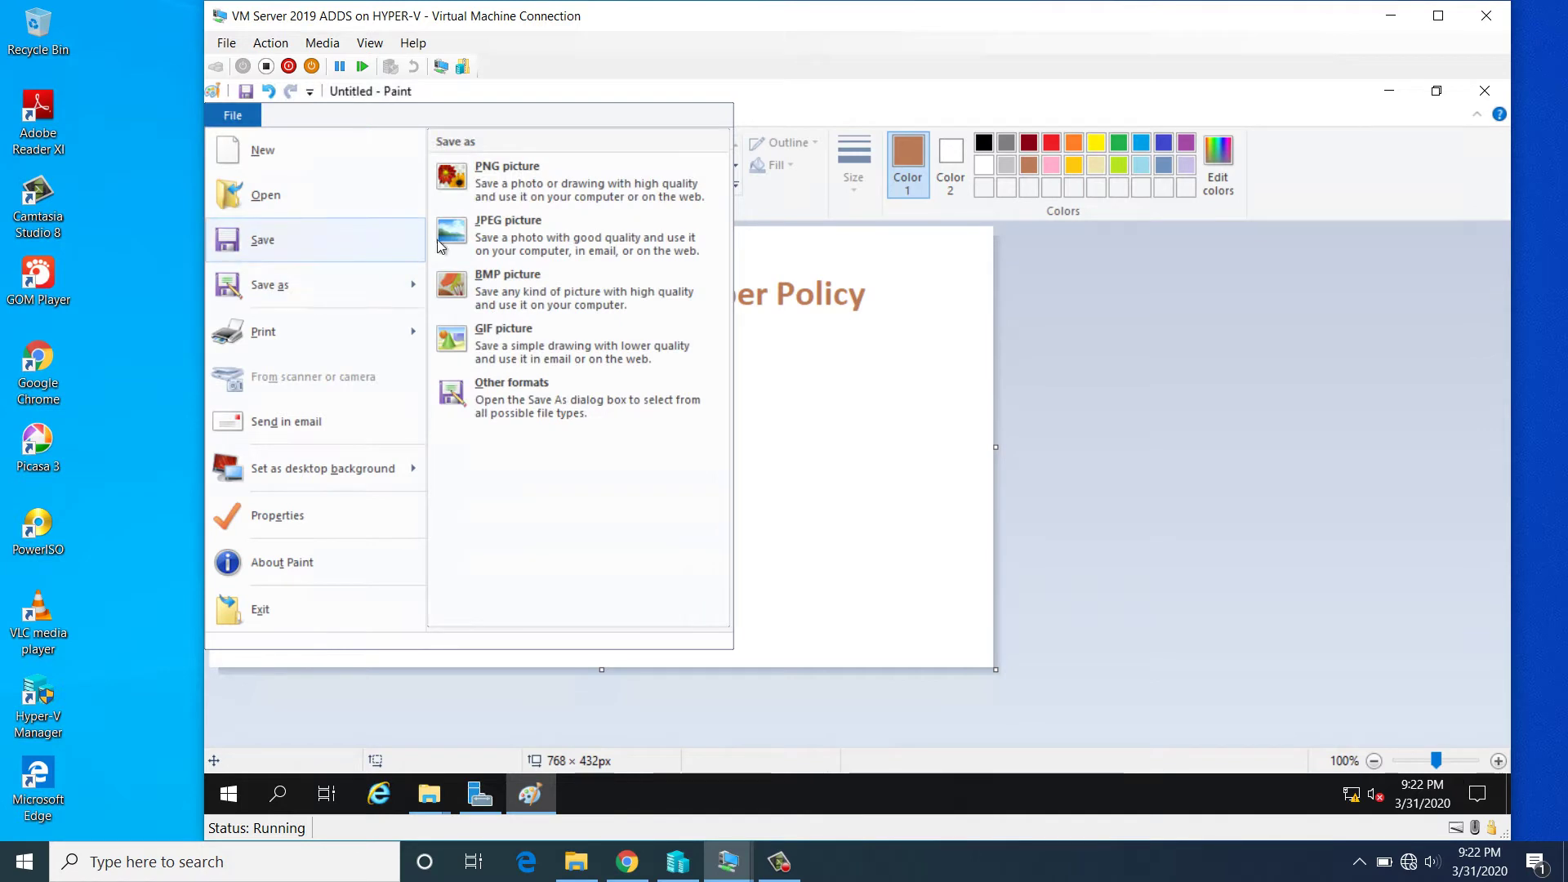
left_click(485, 217)
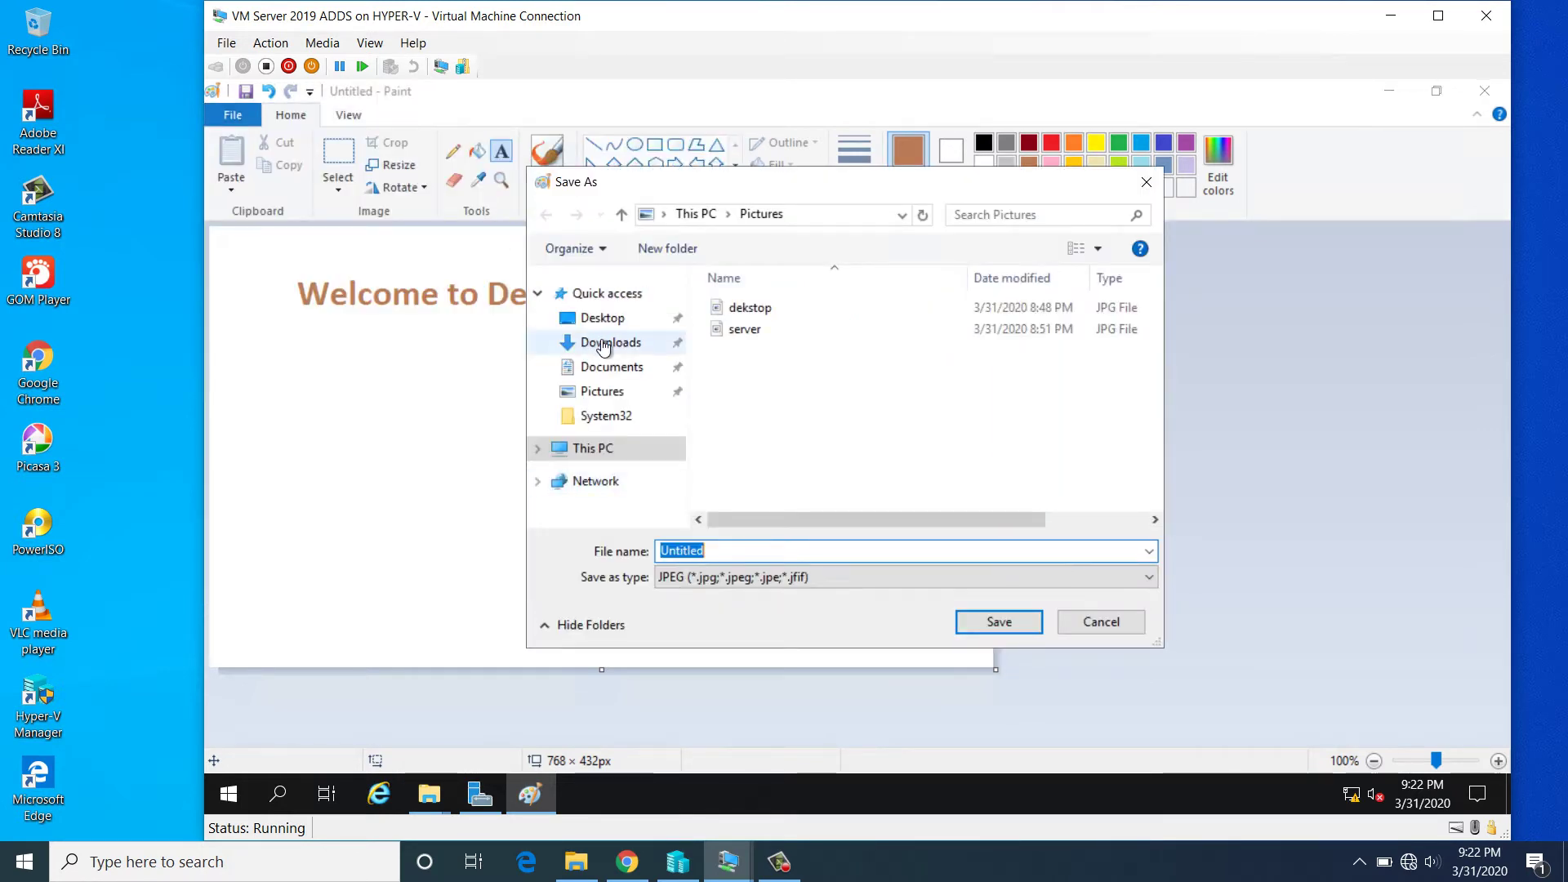
left_click(604, 344)
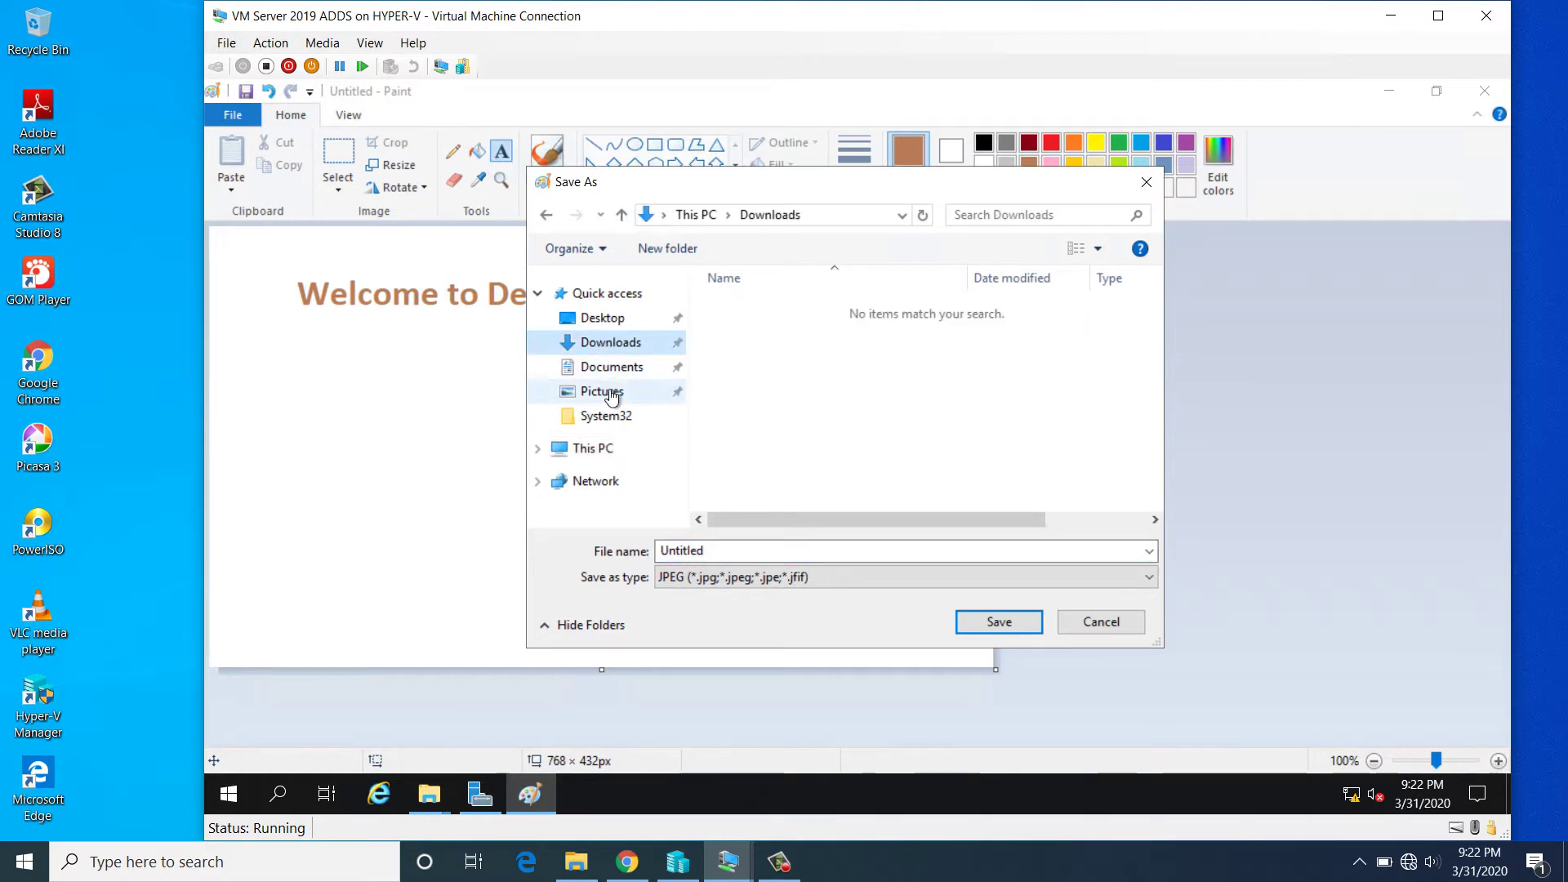
left_click(606, 392)
left_click(729, 552)
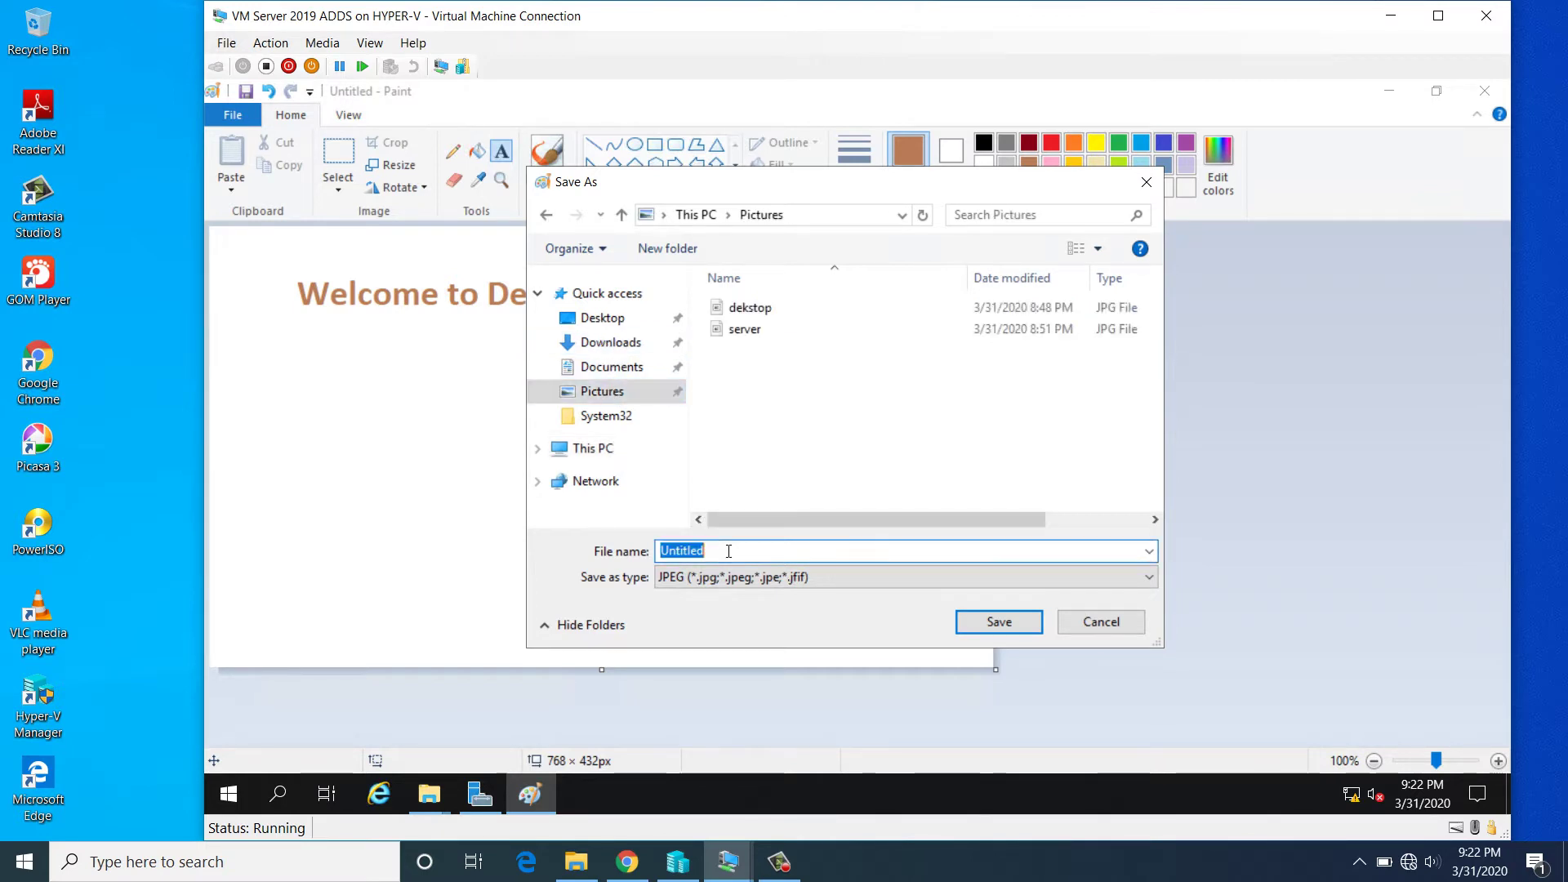
type("policy")
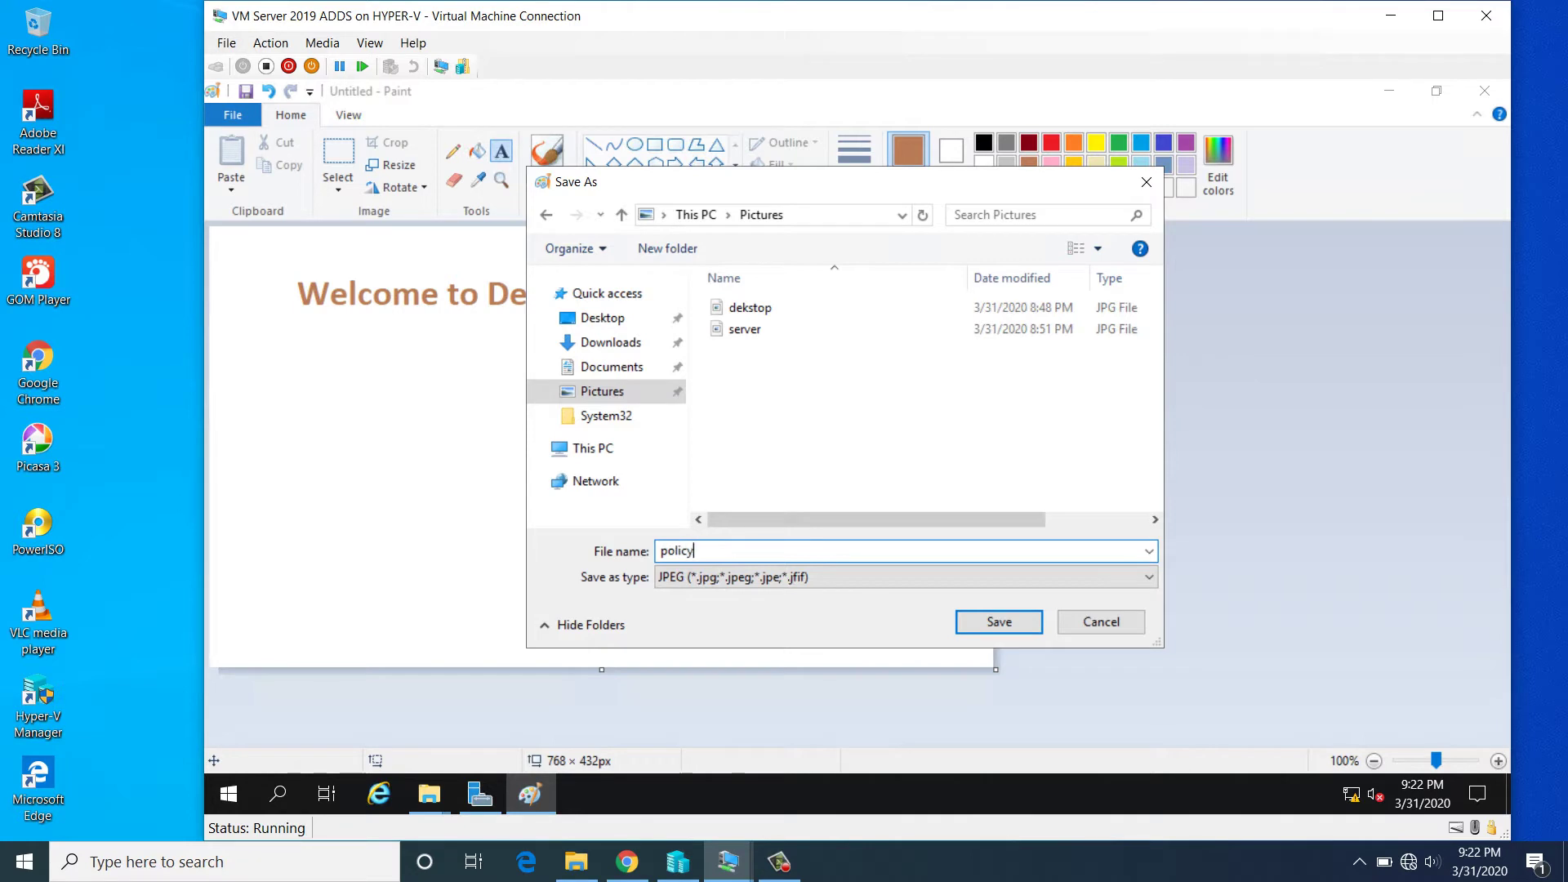
left_click(996, 628)
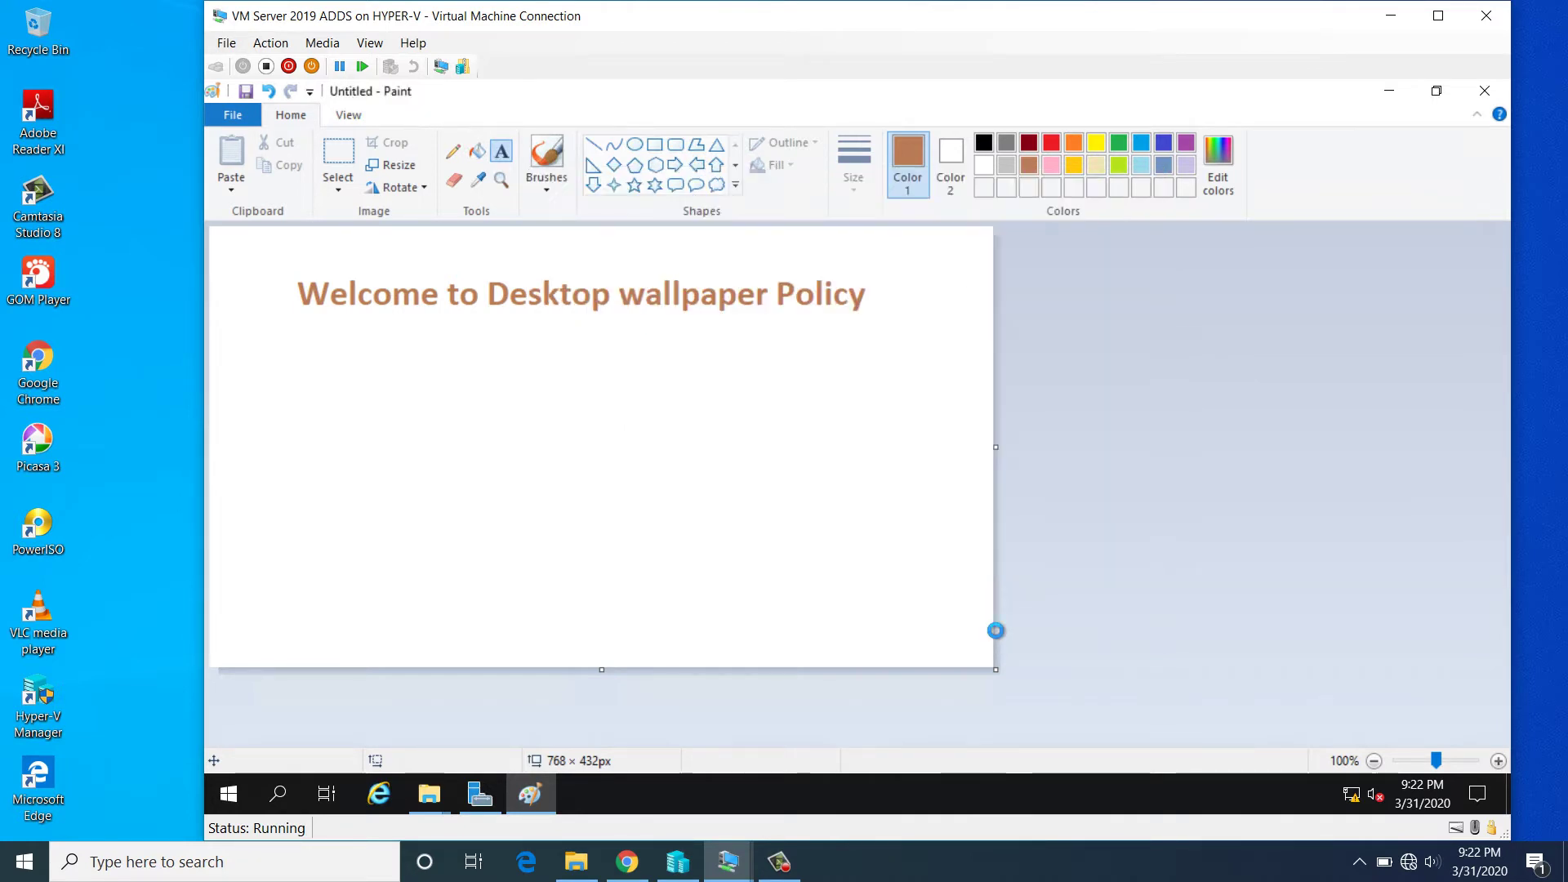
left_click(1483, 92)
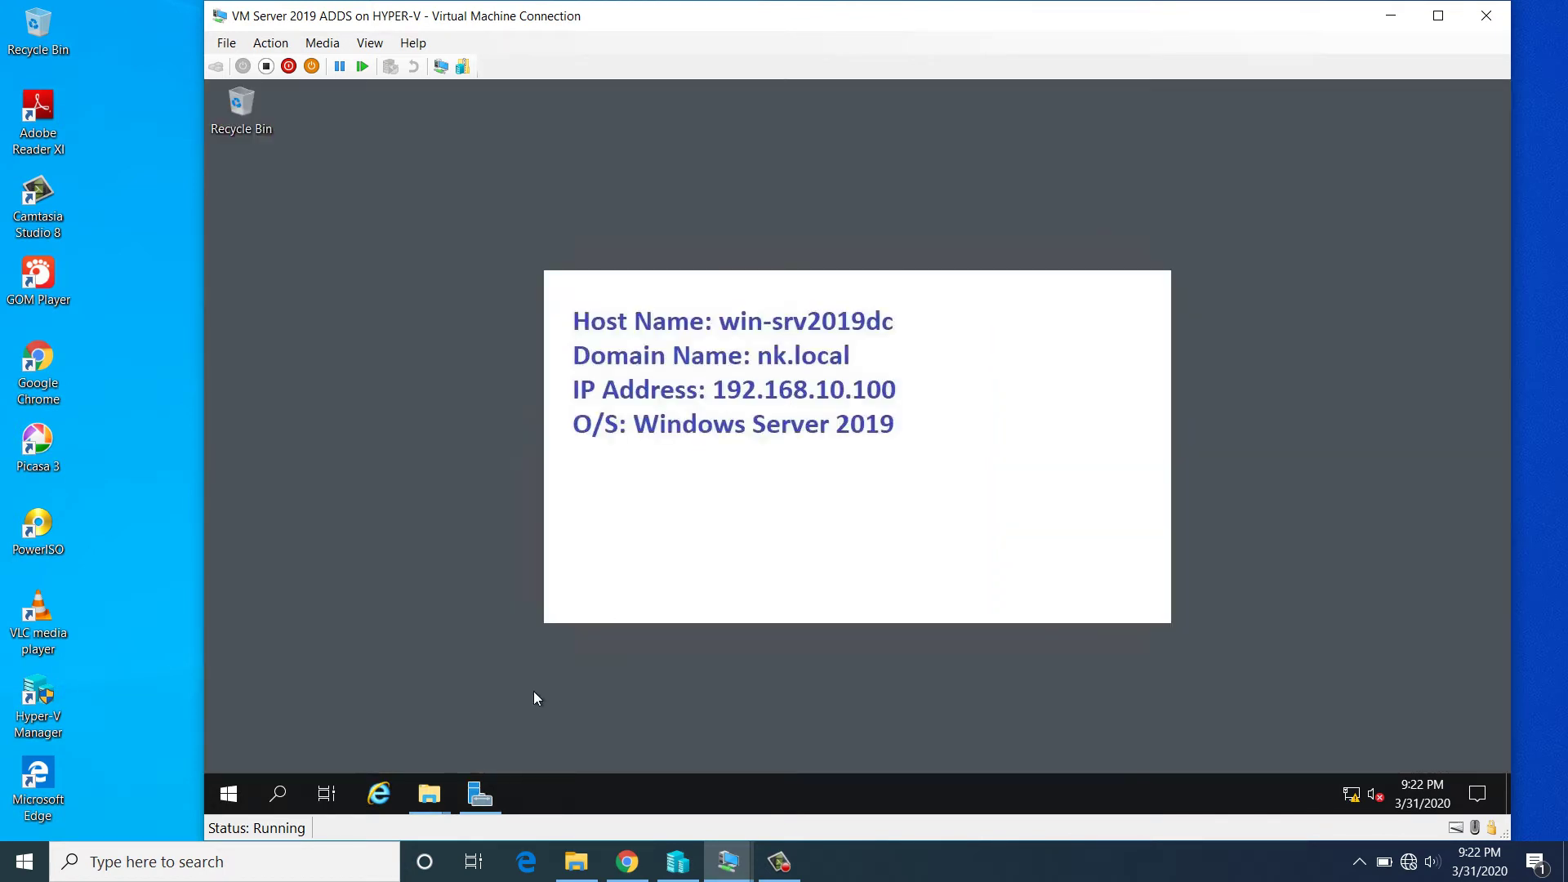
- Open Group Policy Management from Server Manager and show nk.local's linked GPOs
left_click(474, 793)
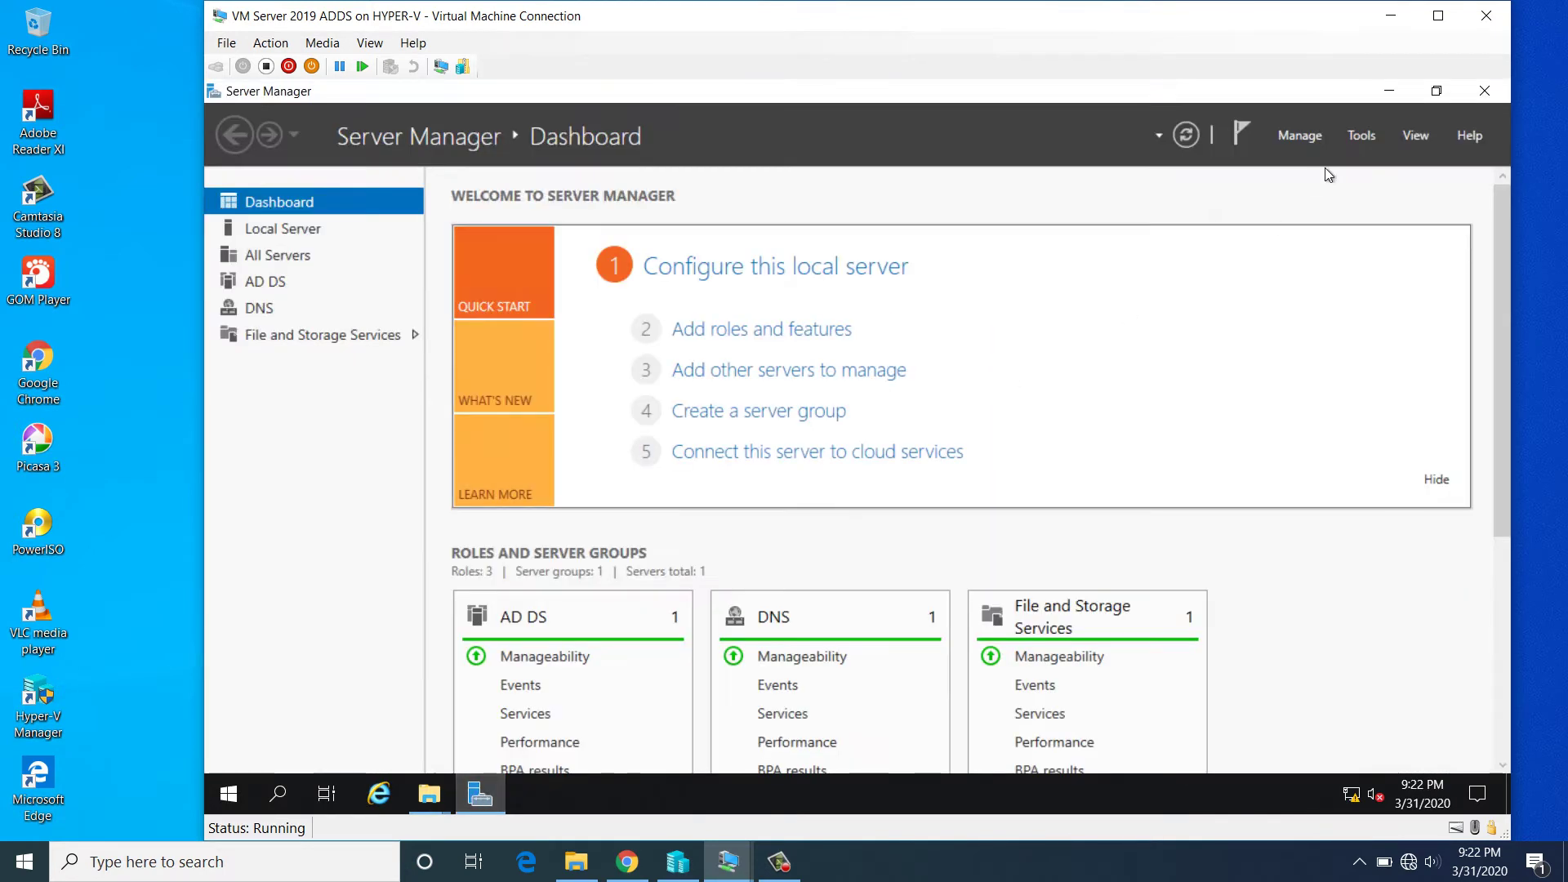
left_click(1369, 137)
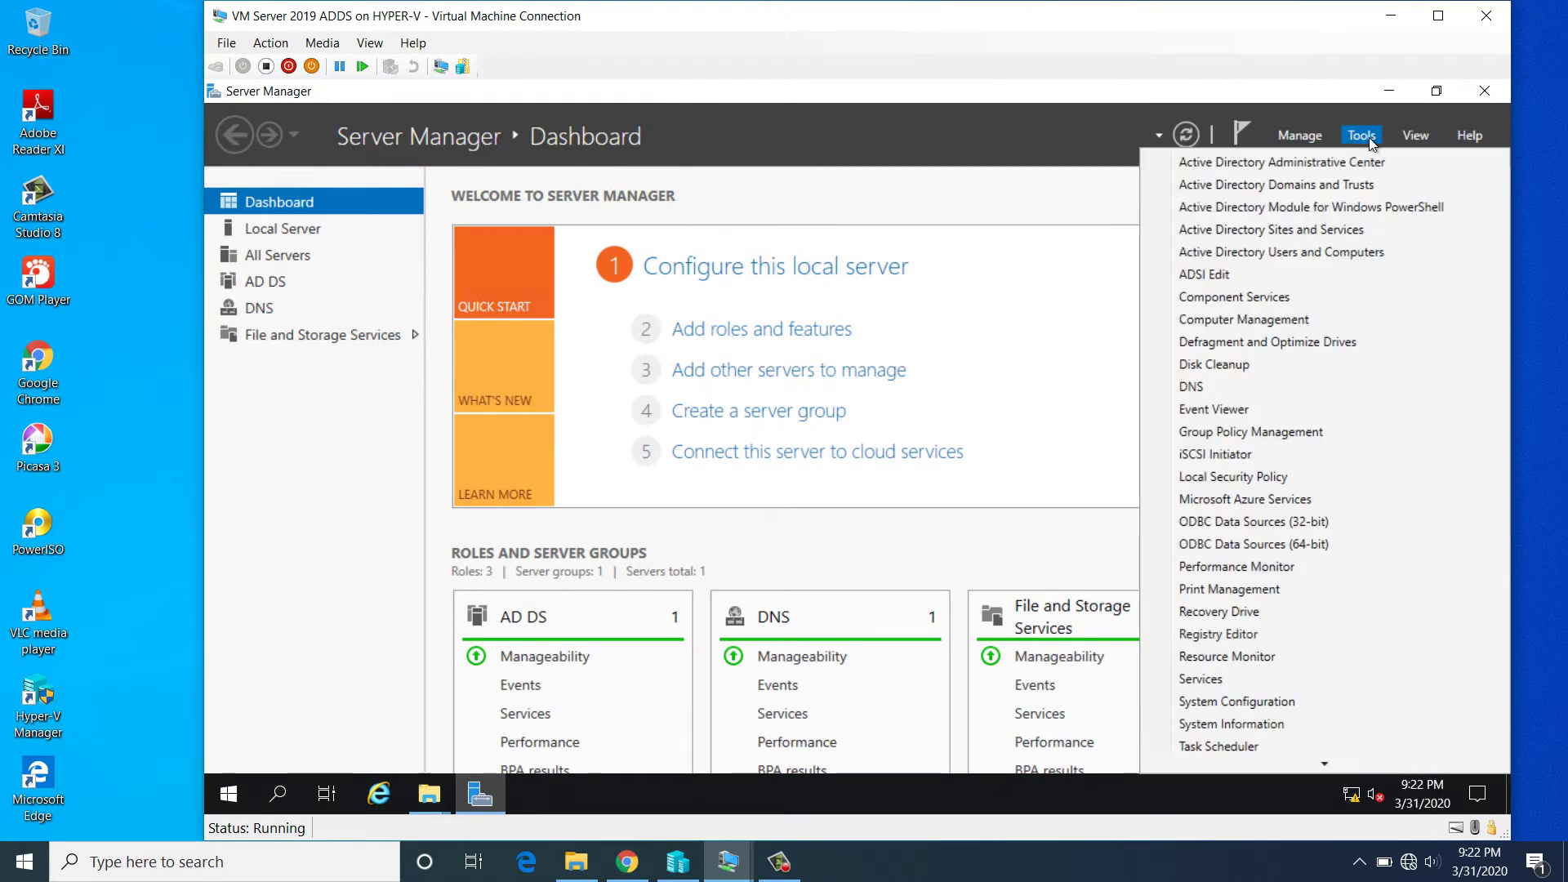
left_click(1299, 433)
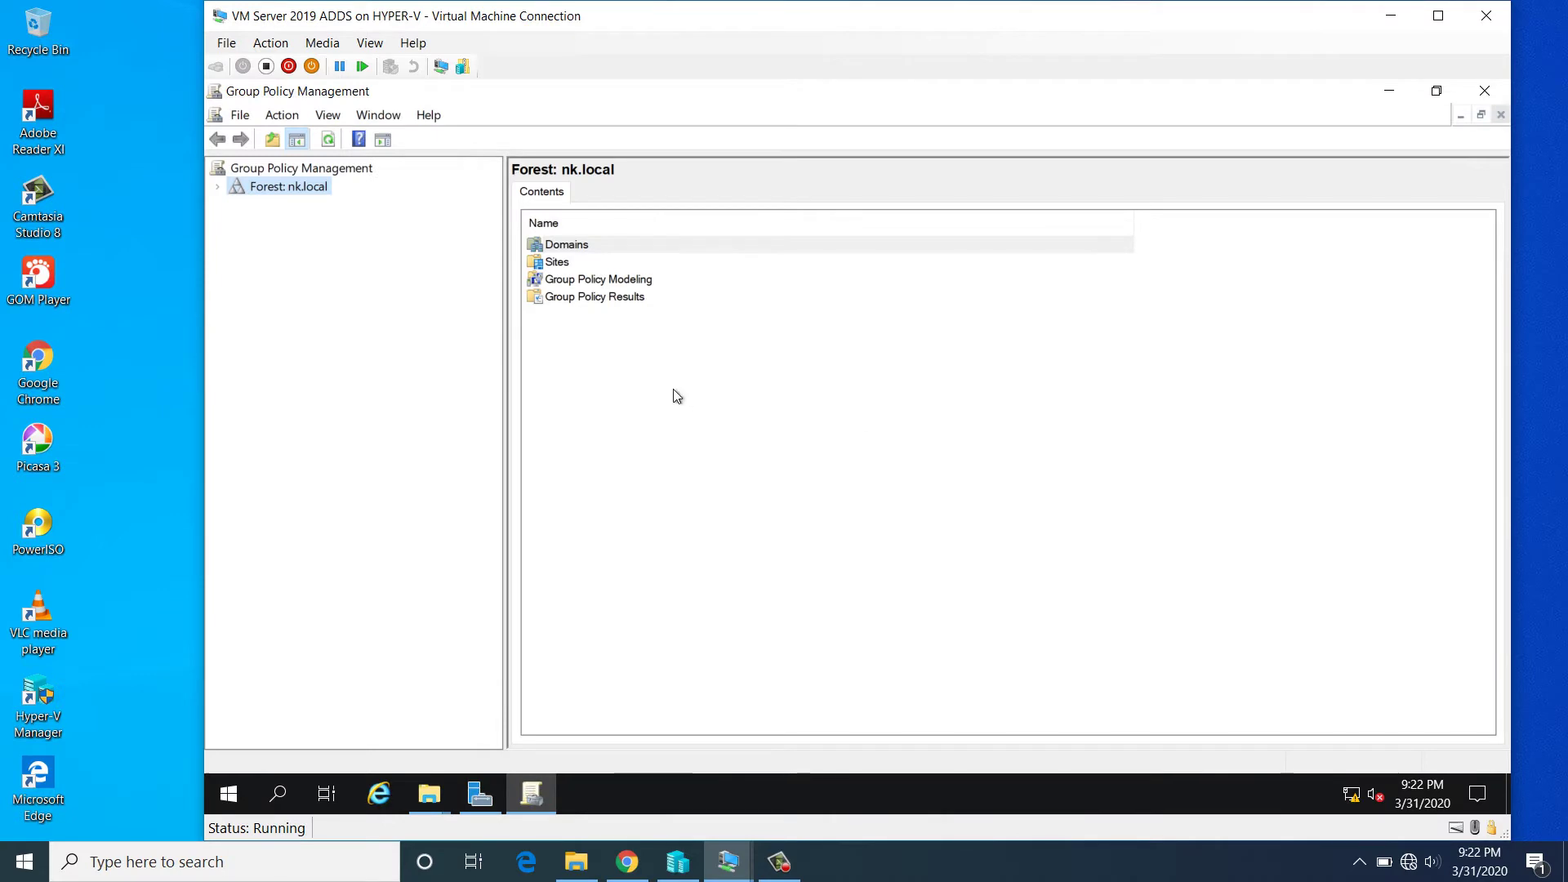
left_click(218, 187)
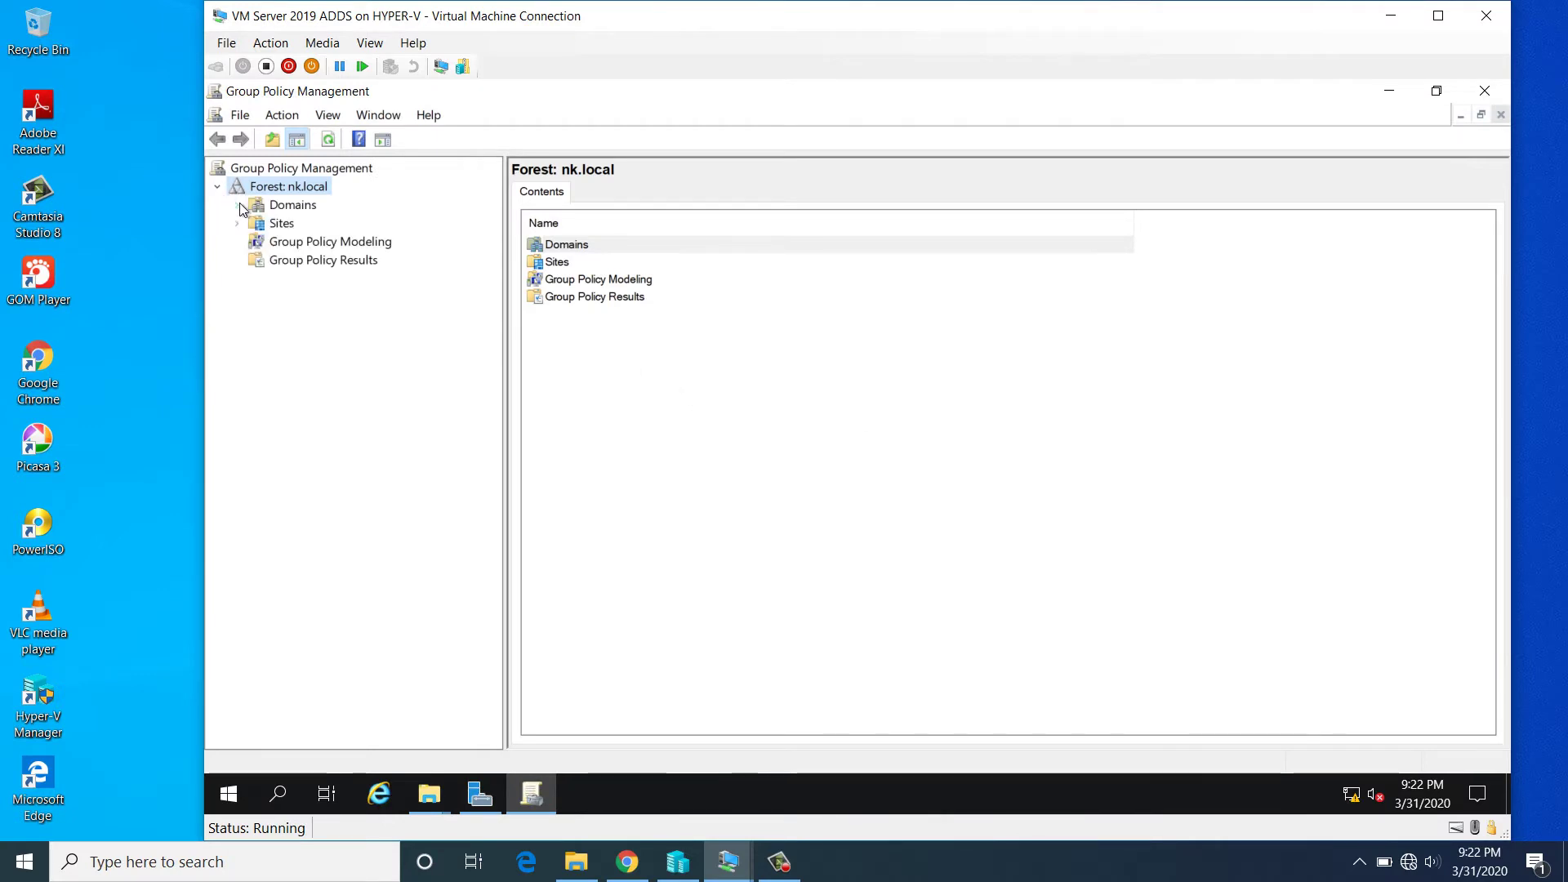
double_click(282, 205)
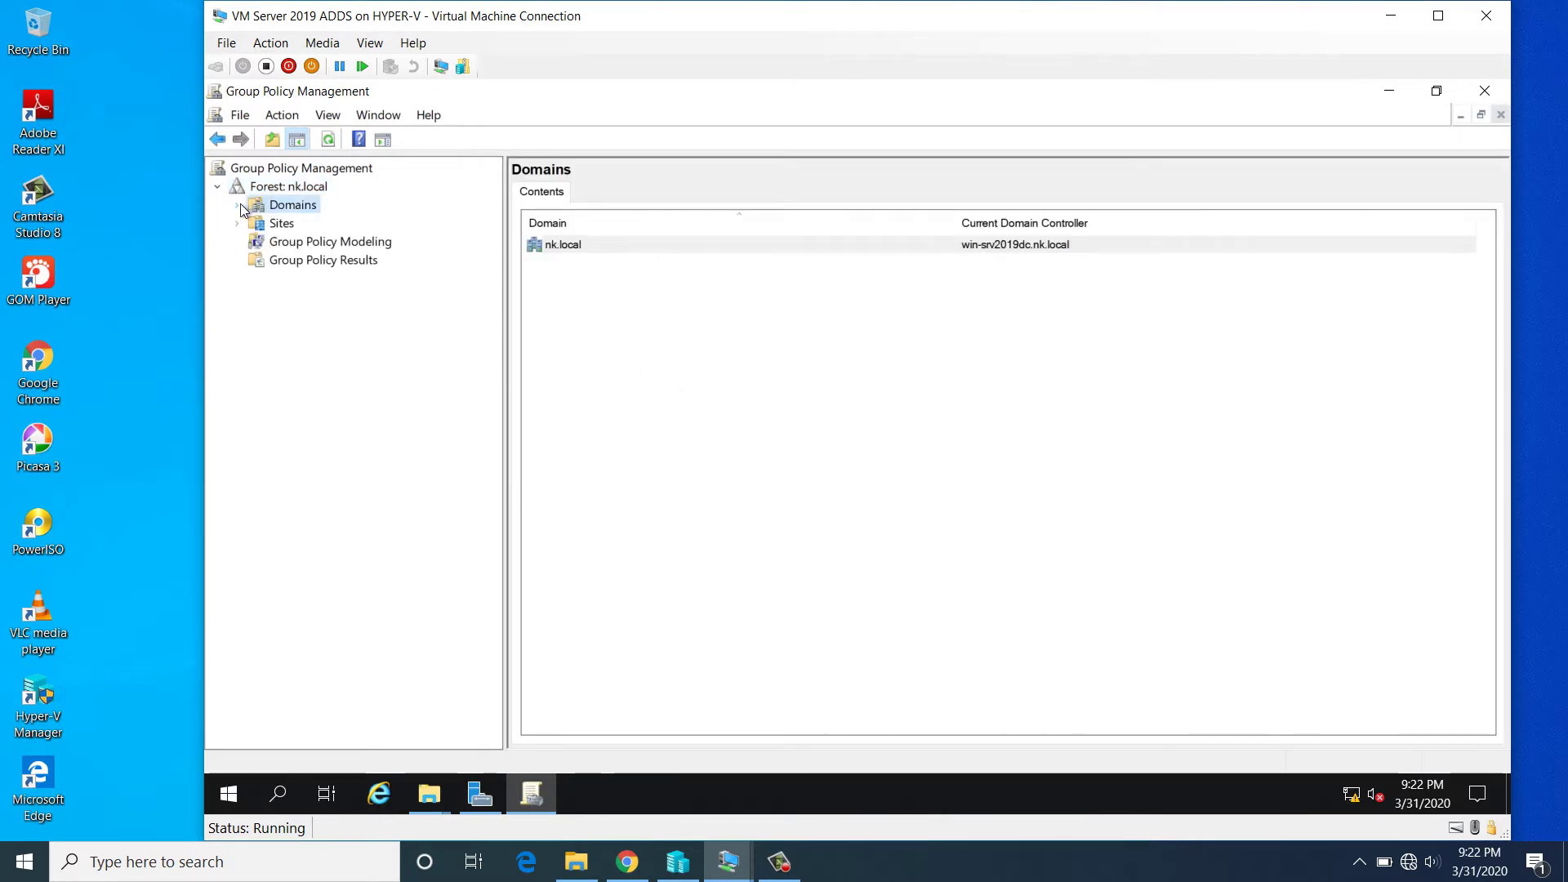
left_click(297, 231)
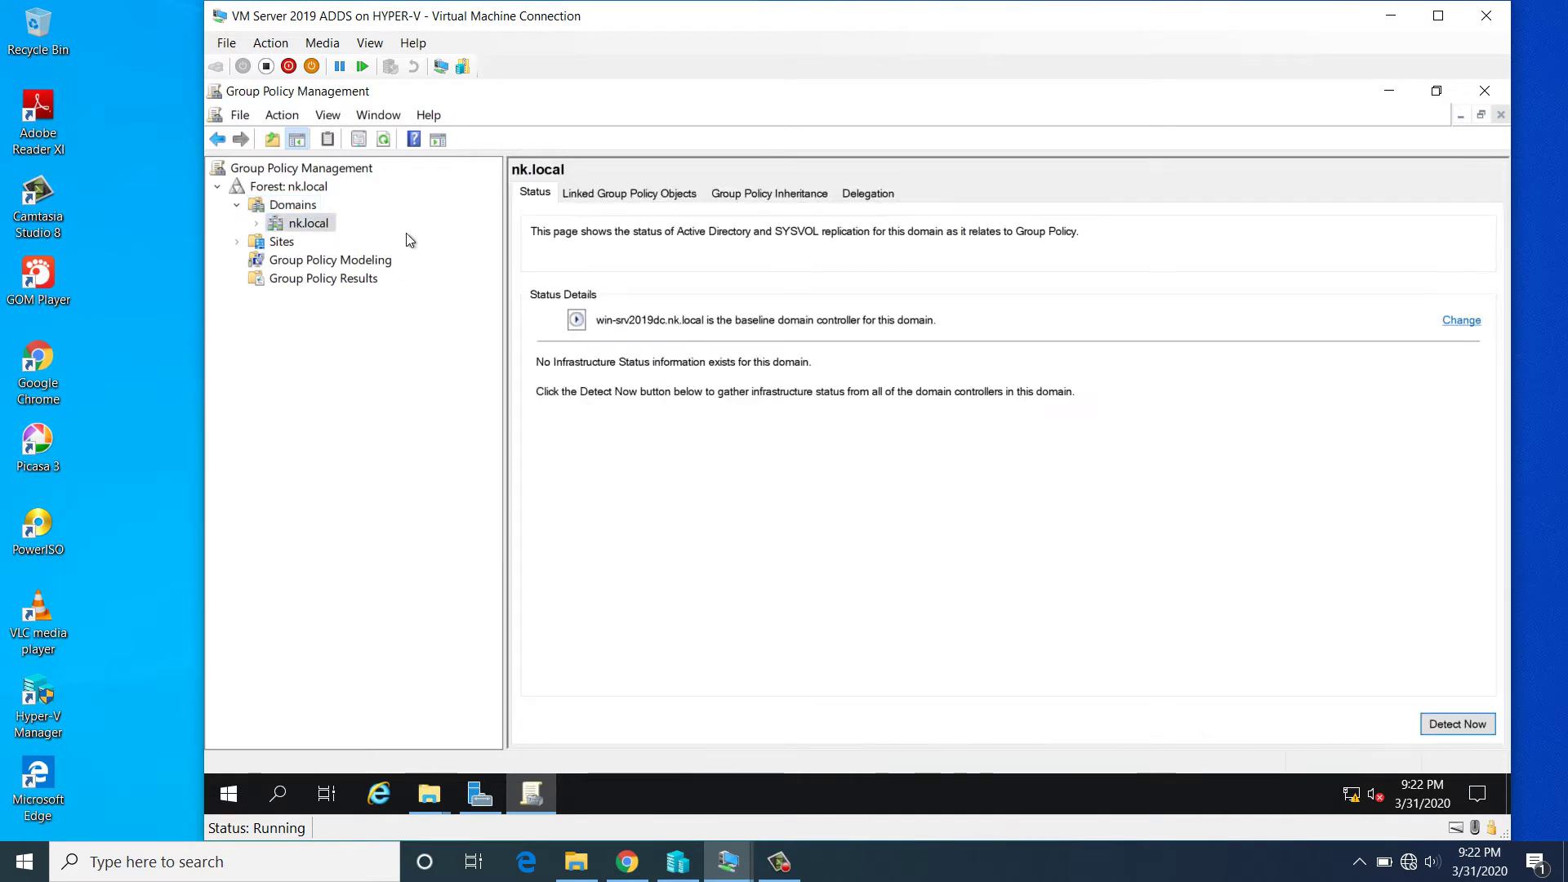
left_click(614, 194)
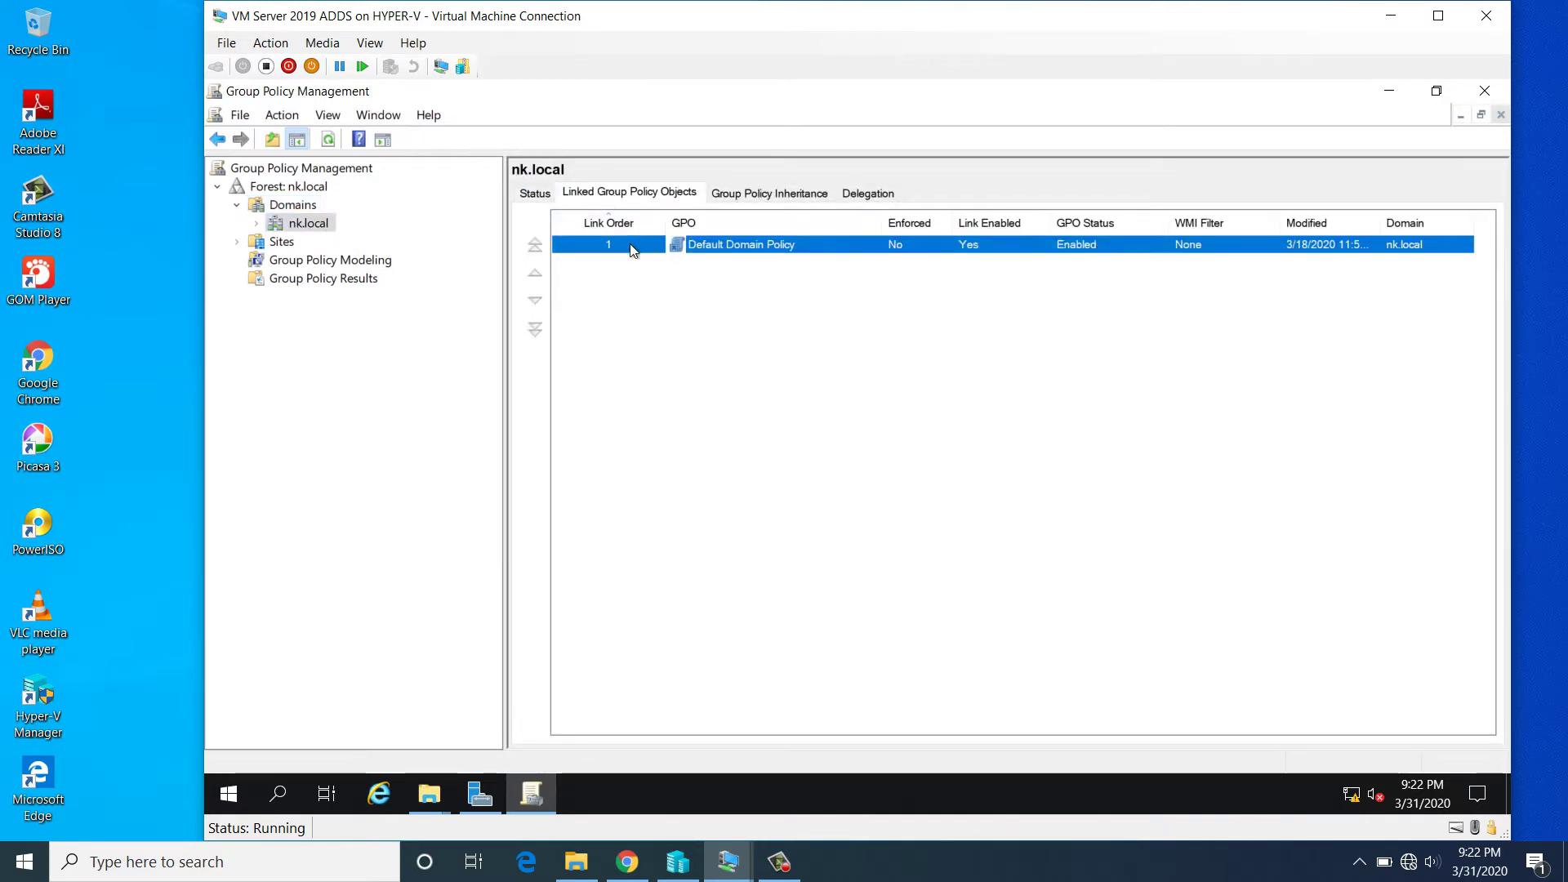
left_click(594, 283)
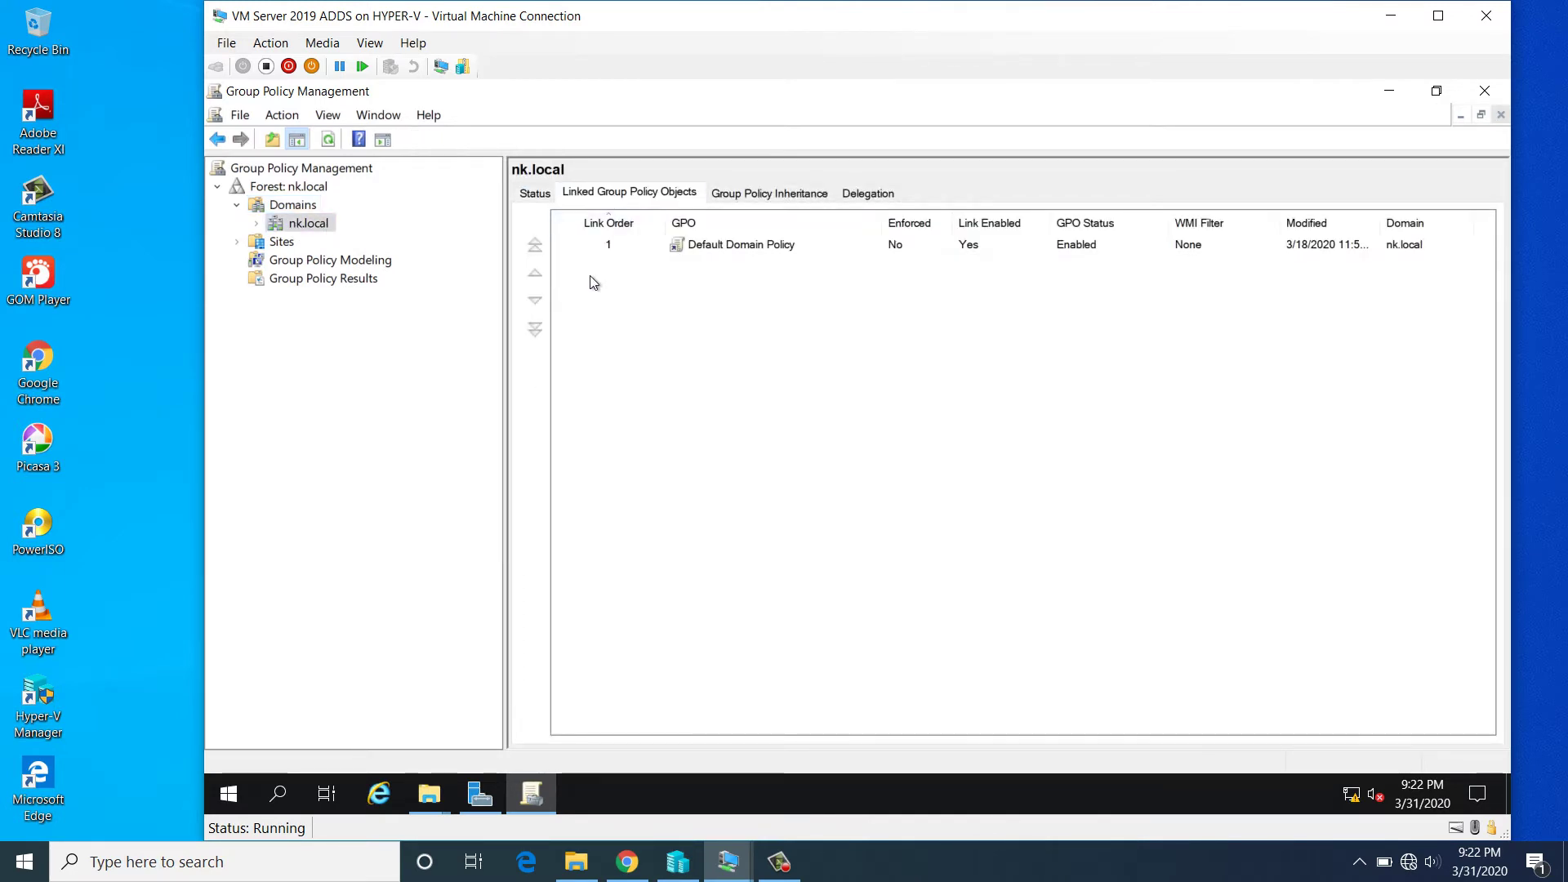
- Create and link to nk.local a new GPO named DesktopWallpaper-Policy
right_click(307, 228)
left_click(365, 241)
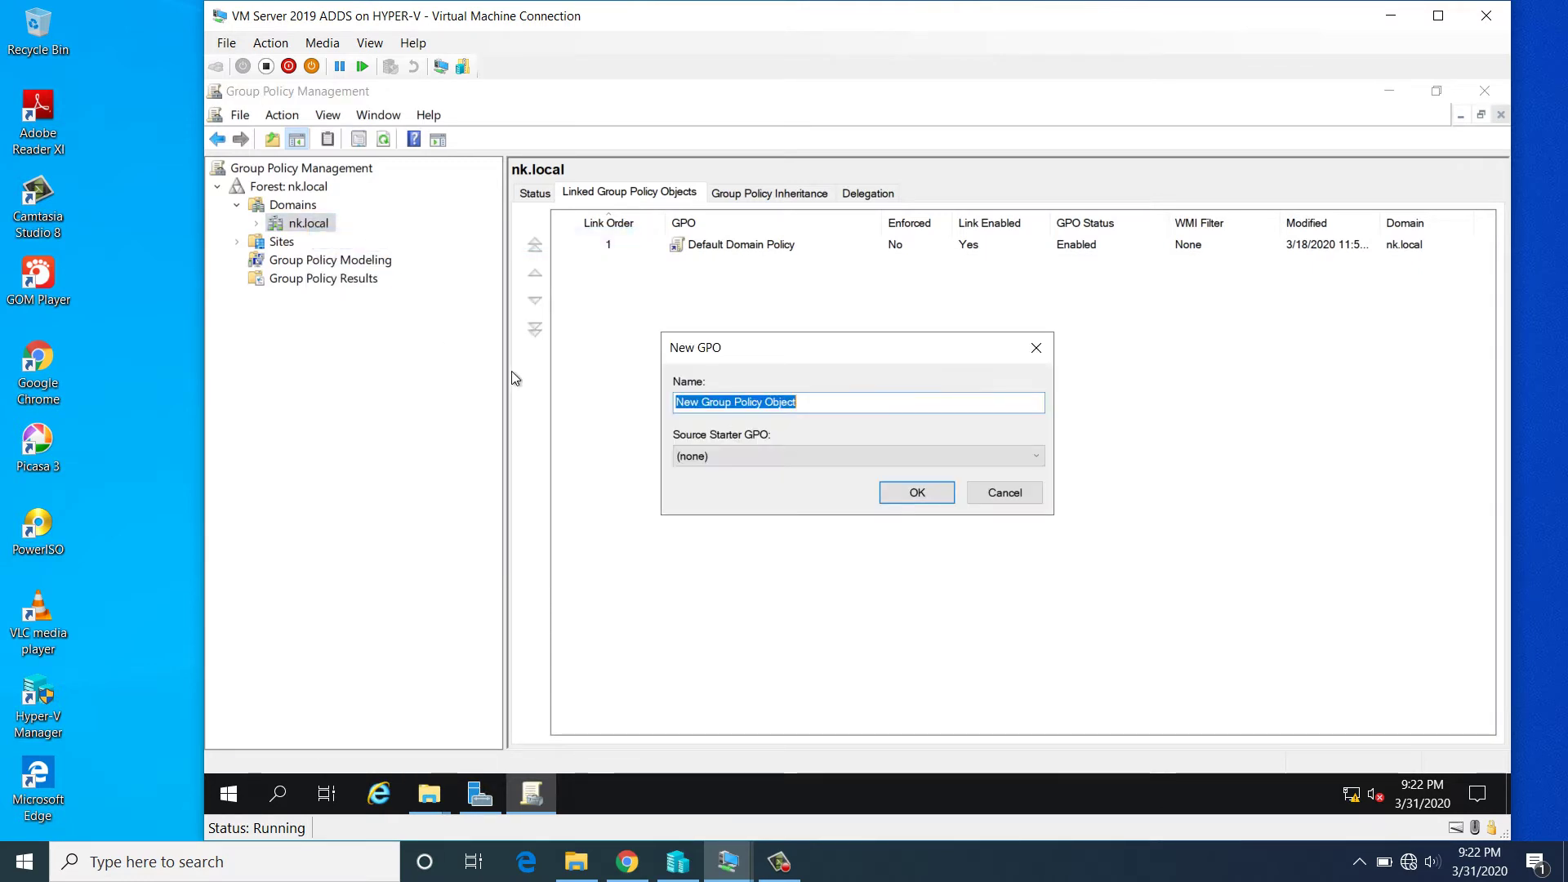
type("DesktopWallpaper-Policy")
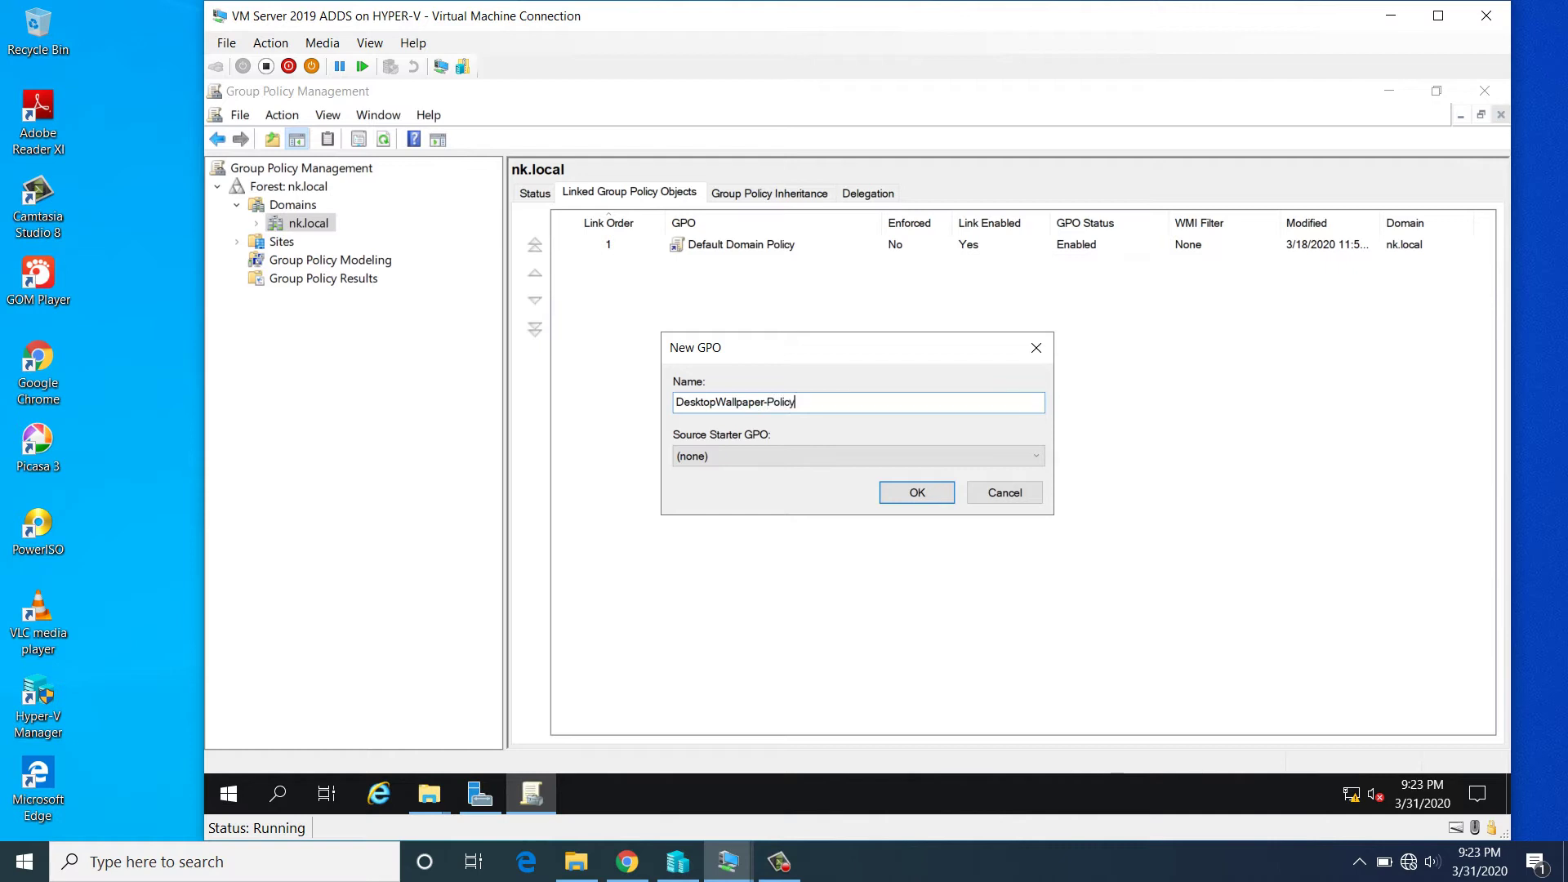
left_click(916, 498)
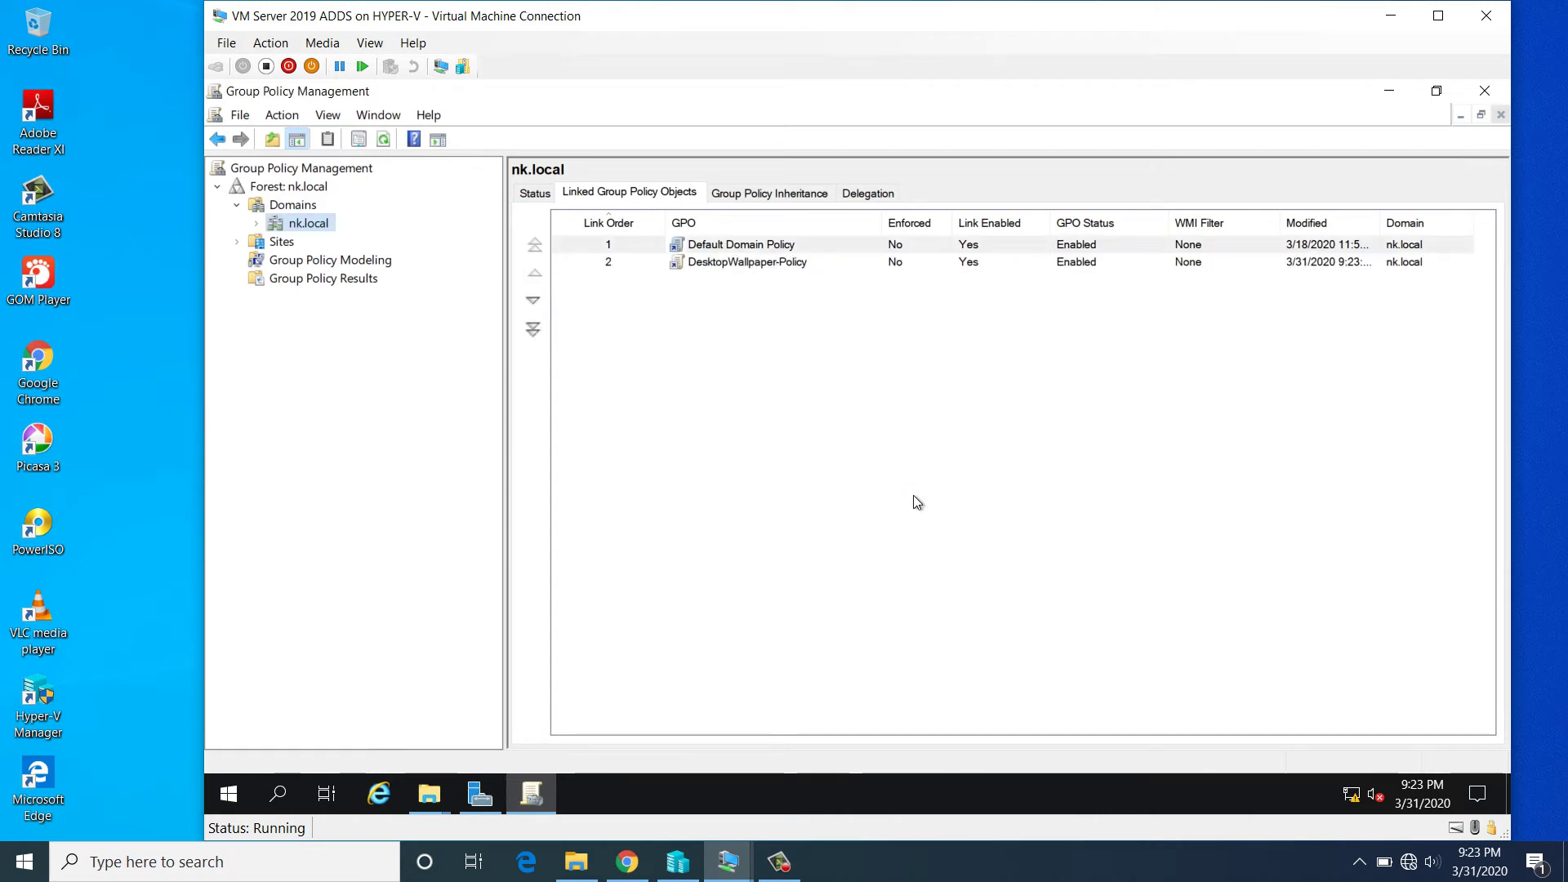
- Edit DesktopWallpaper-Policy and go to User Configuration > Policies > Administrative Templates > Desktop > Desktop
left_click(707, 262)
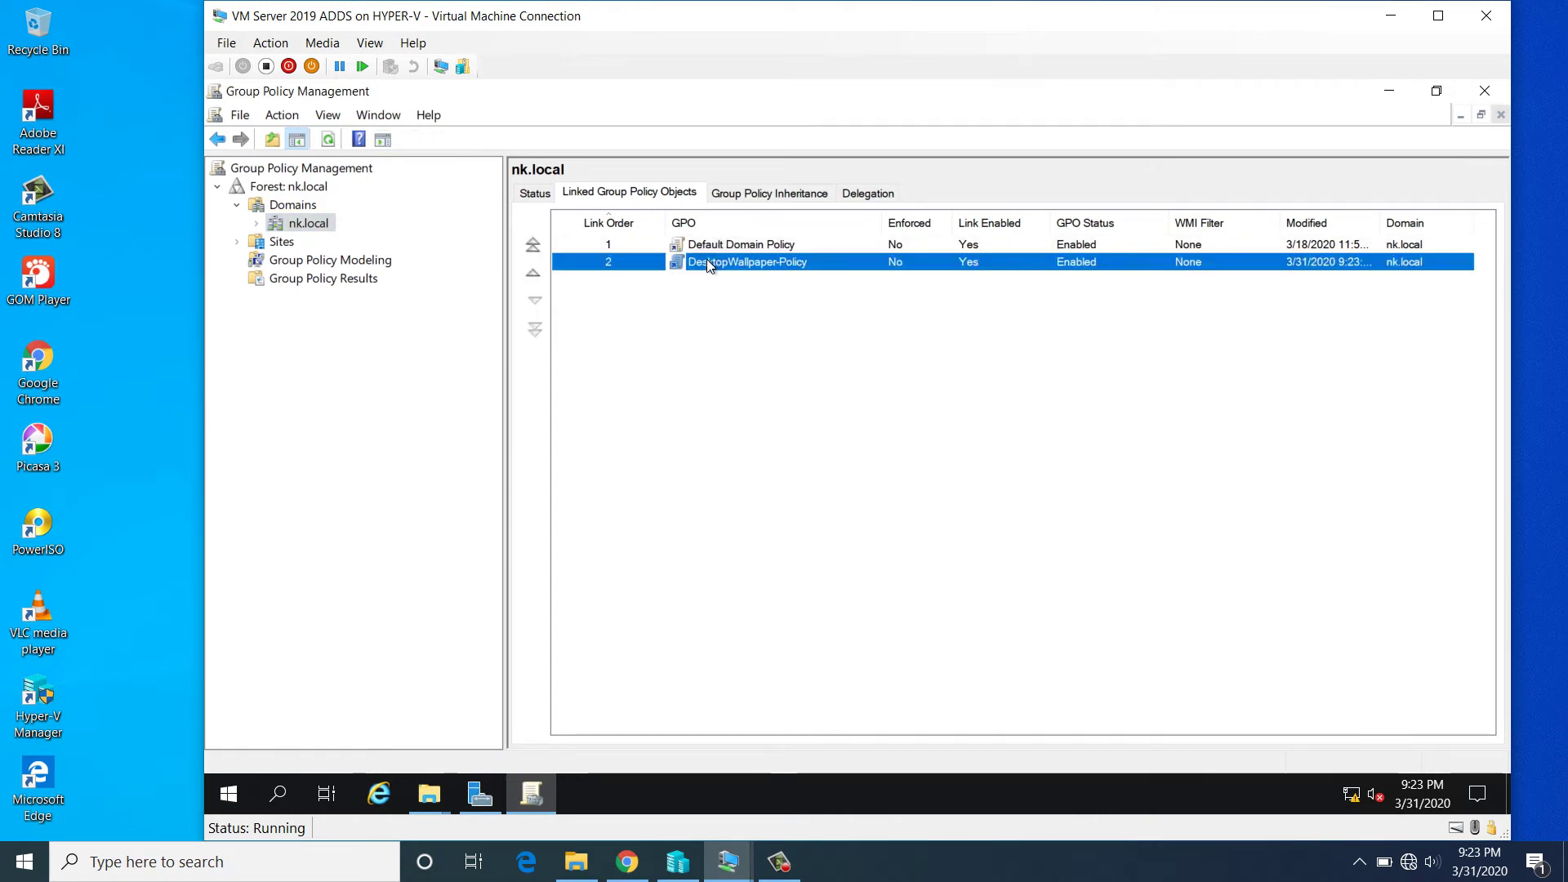
right_click(707, 261)
left_click(743, 275)
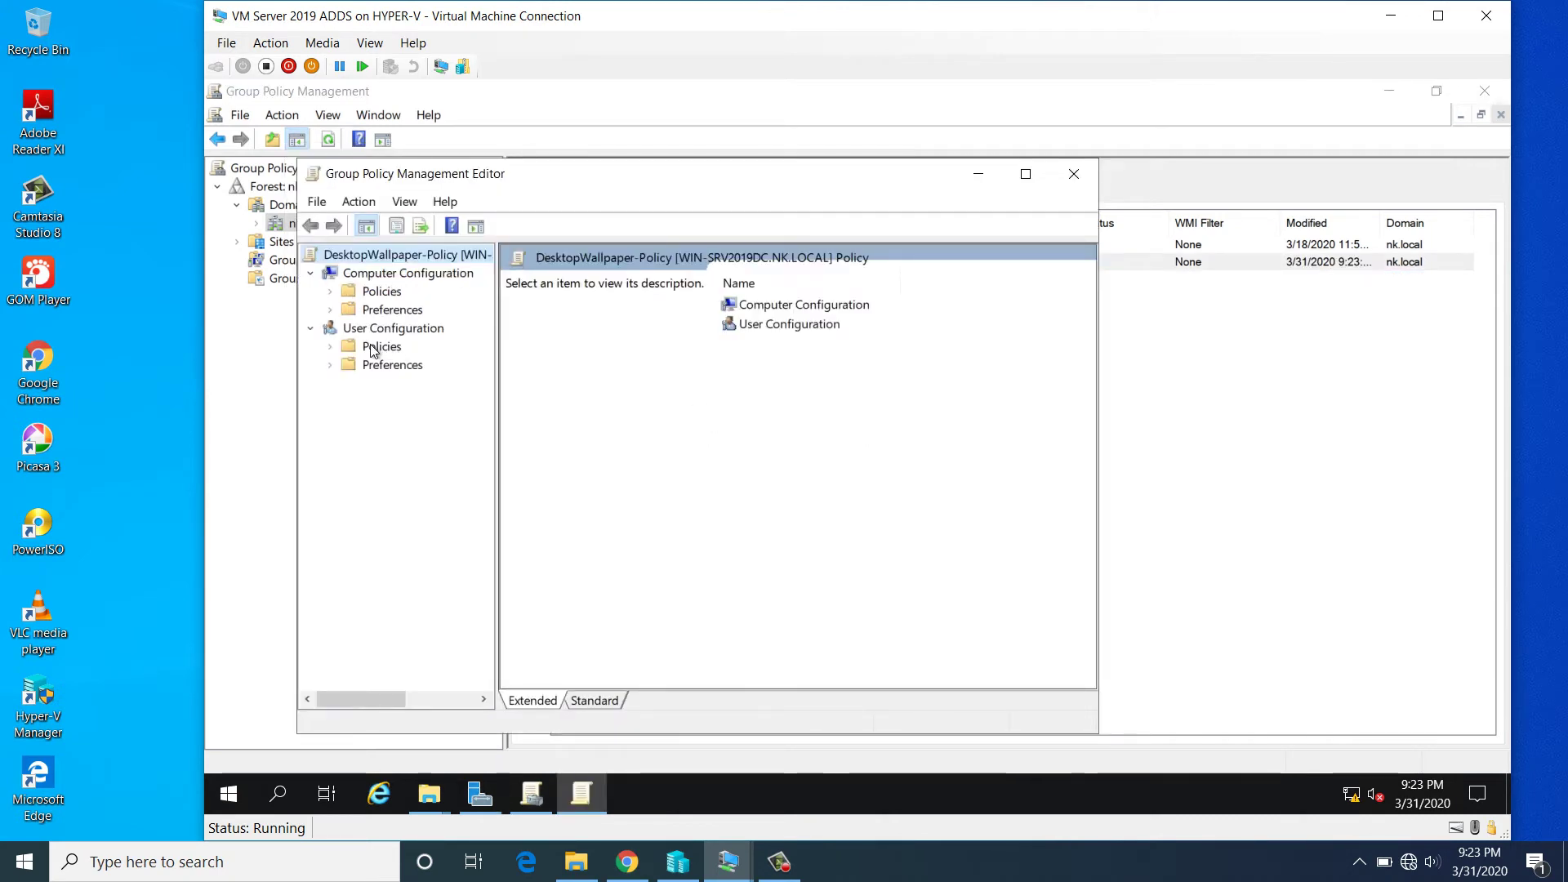
left_click(367, 329)
double_click(377, 348)
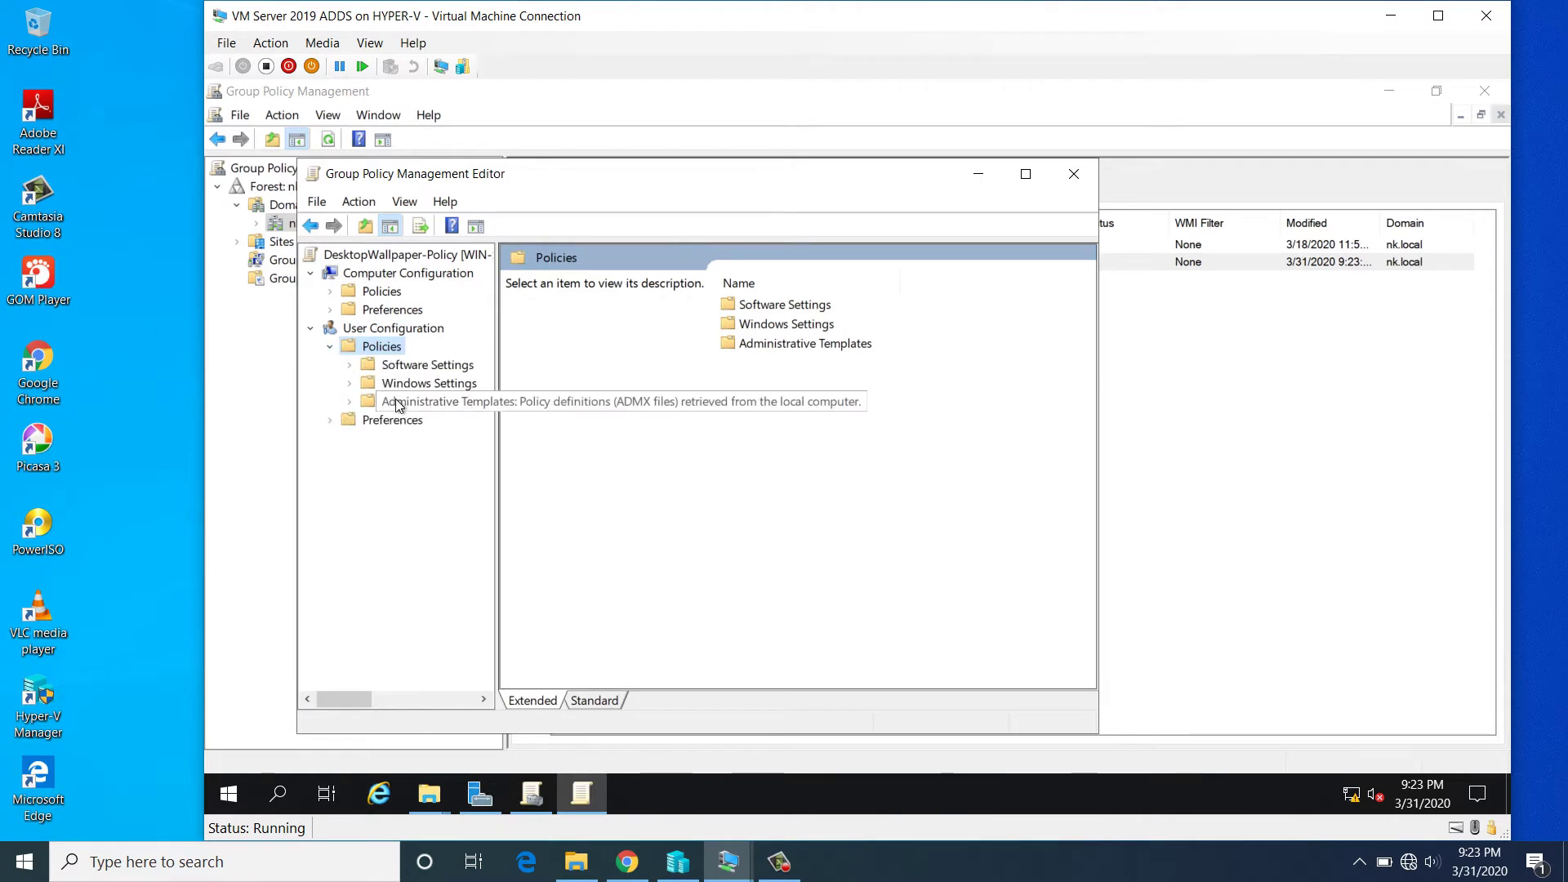
left_click(398, 403)
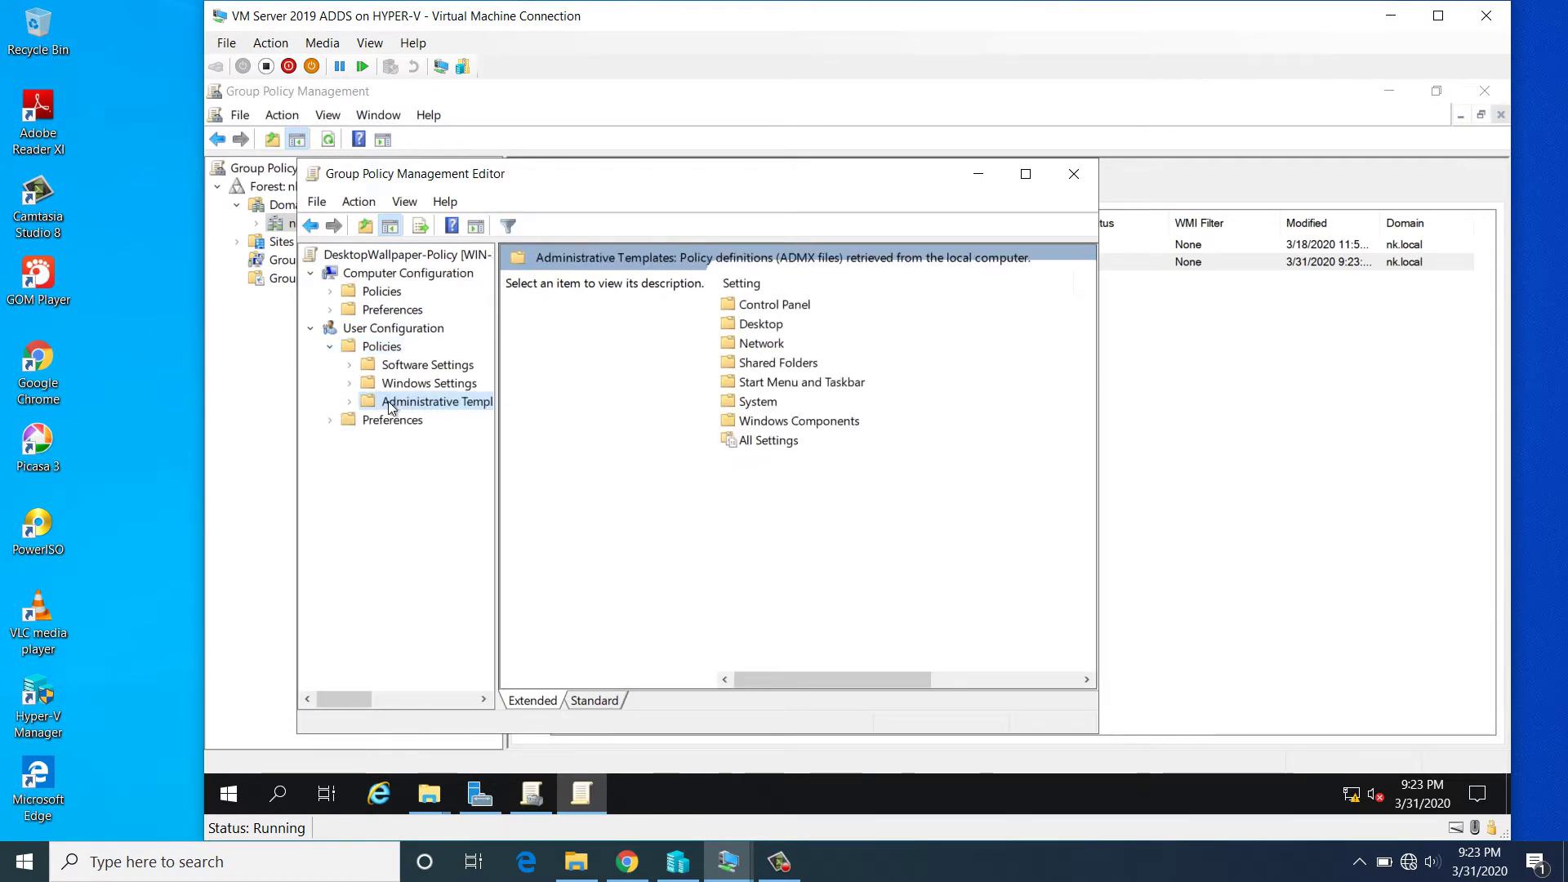
left_click(349, 401)
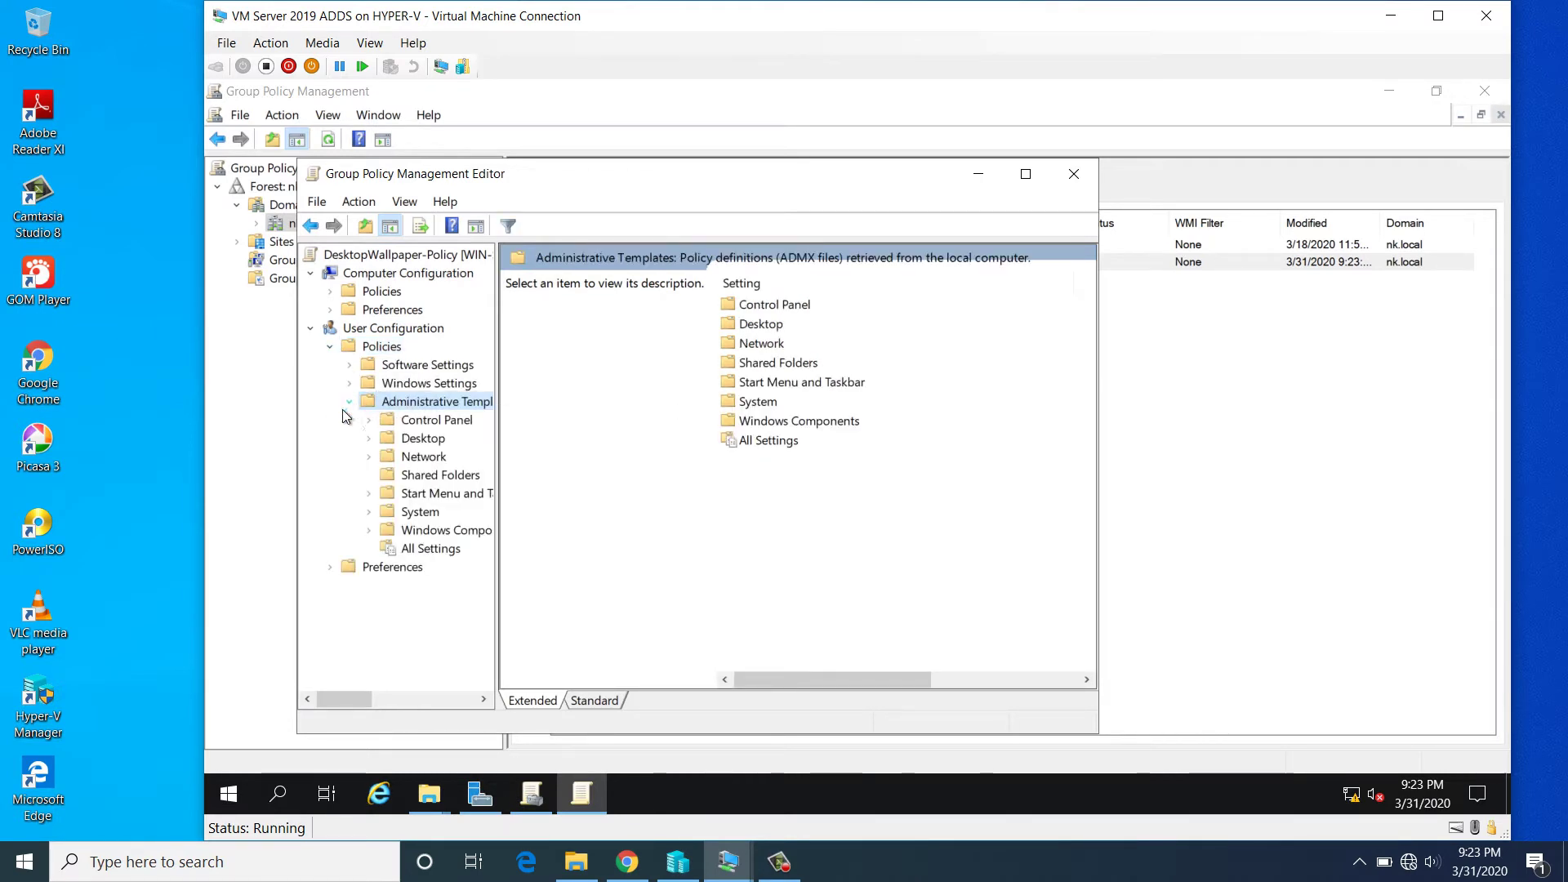
left_click(416, 441)
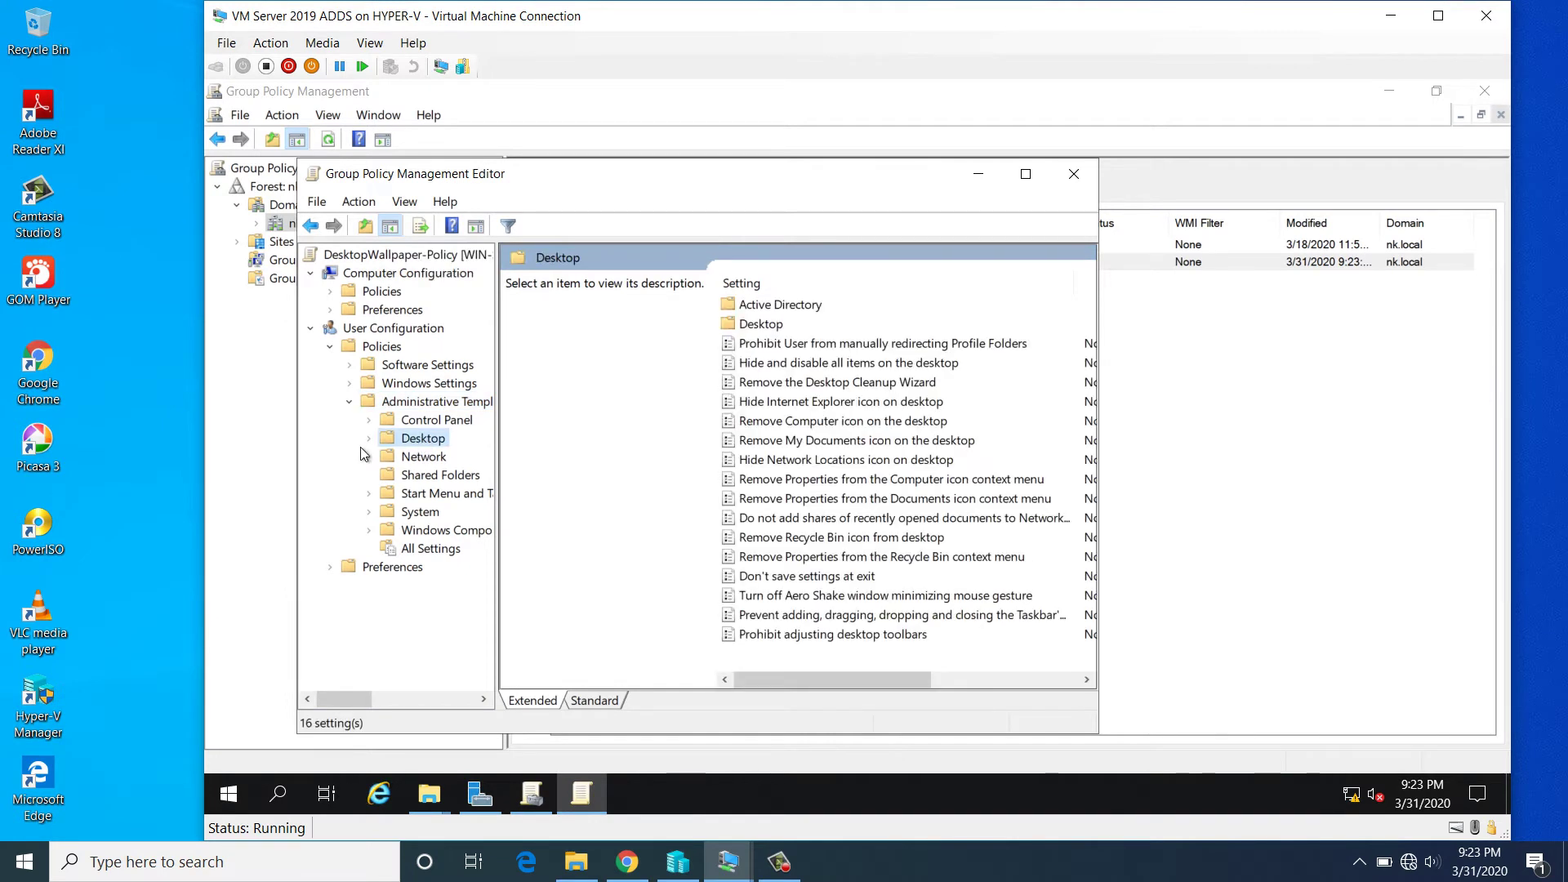
left_click(369, 441)
left_click(442, 474)
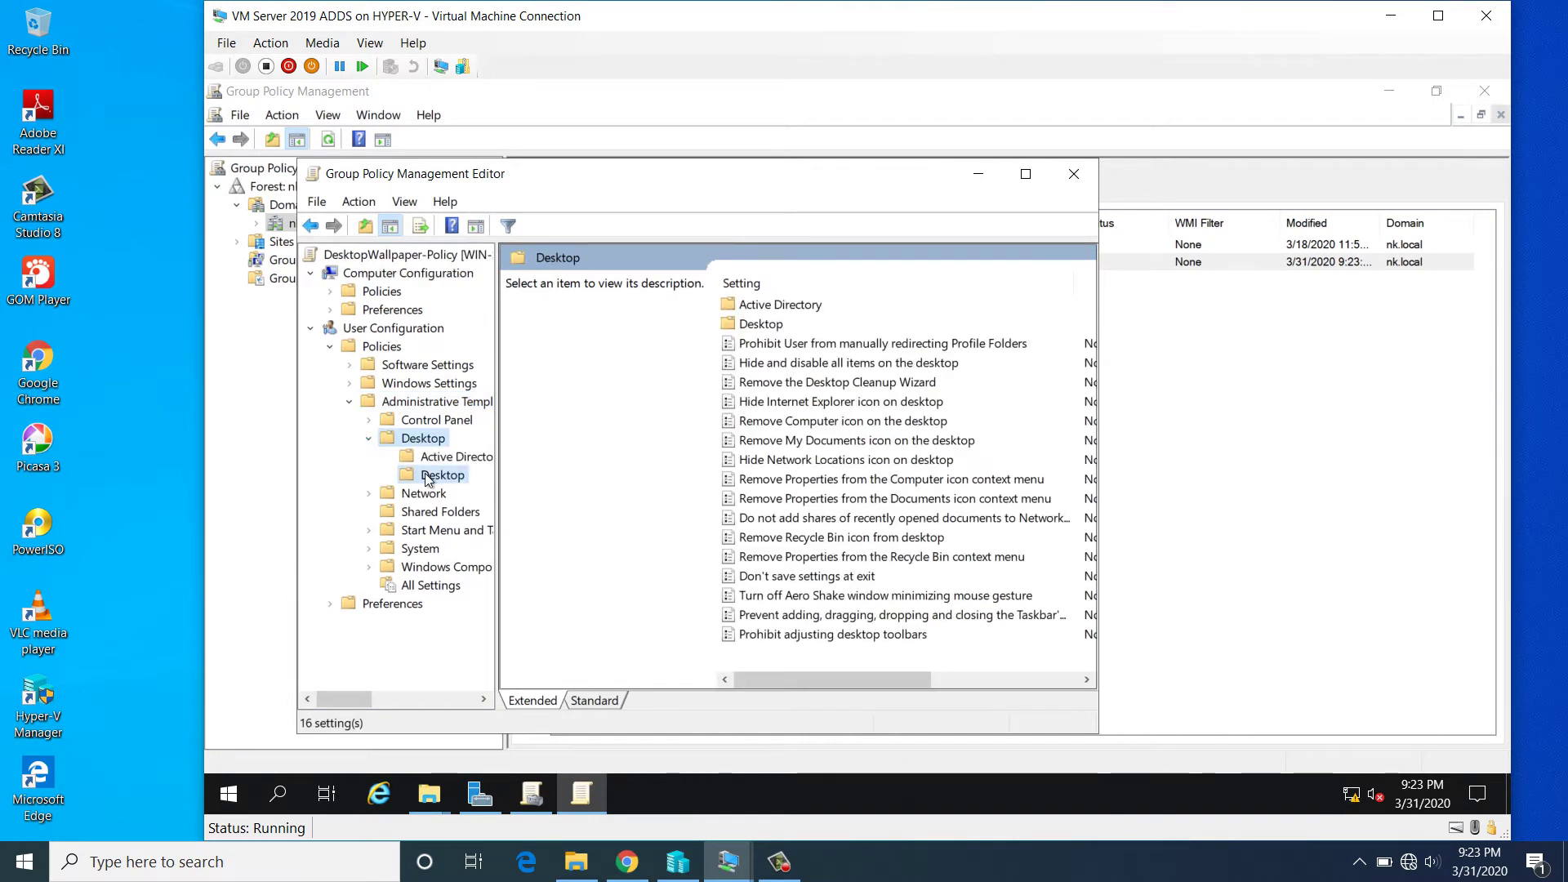
- Set the Desktop Wallpaper policy to Enabled
left_click(1025, 173)
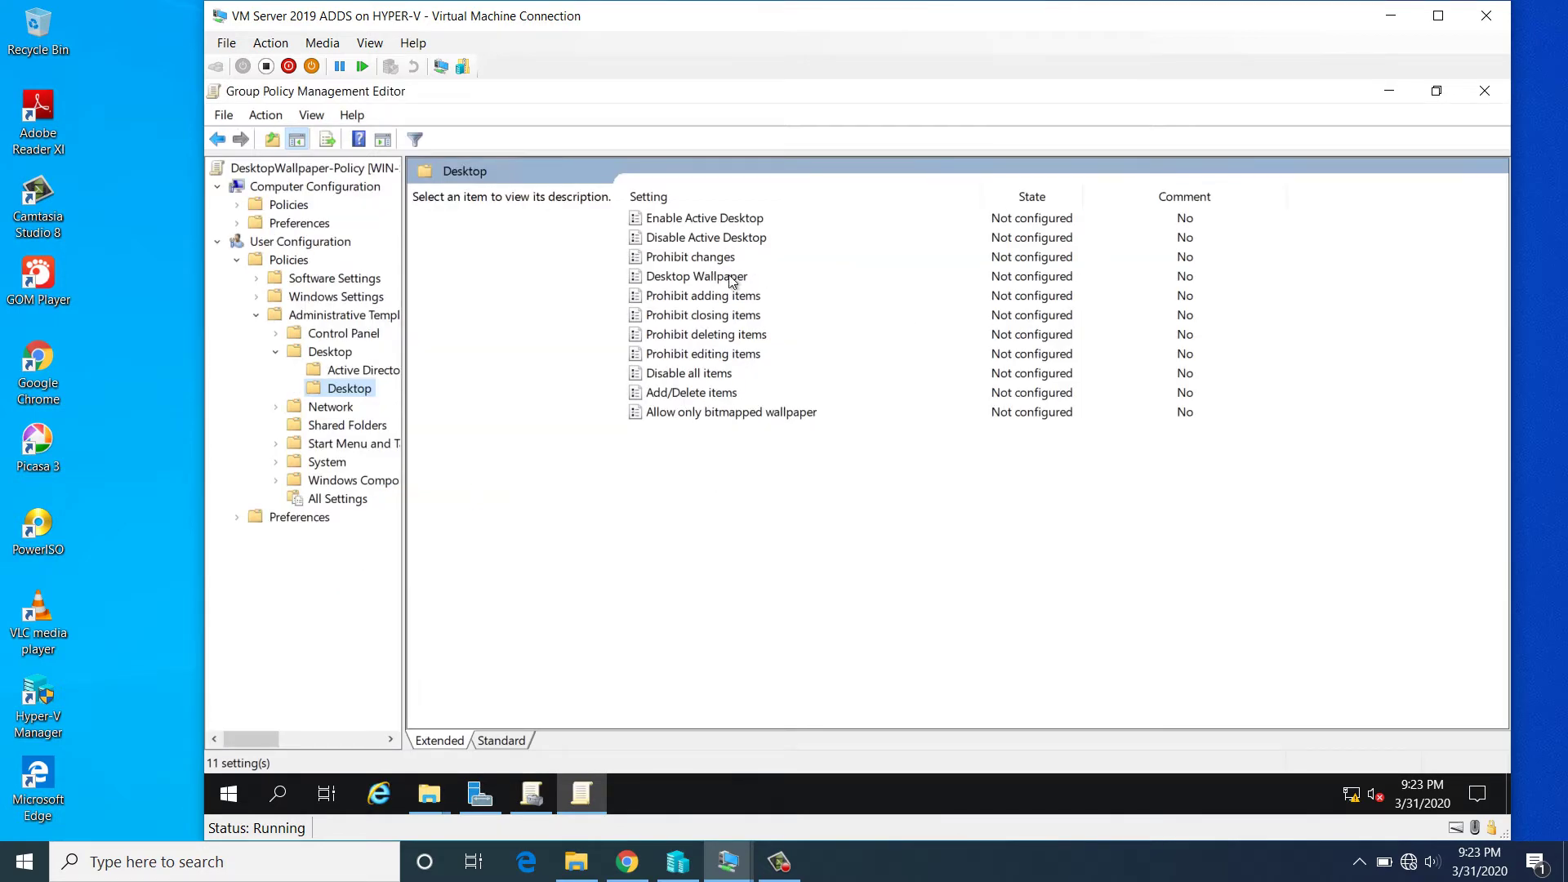
left_click(714, 279)
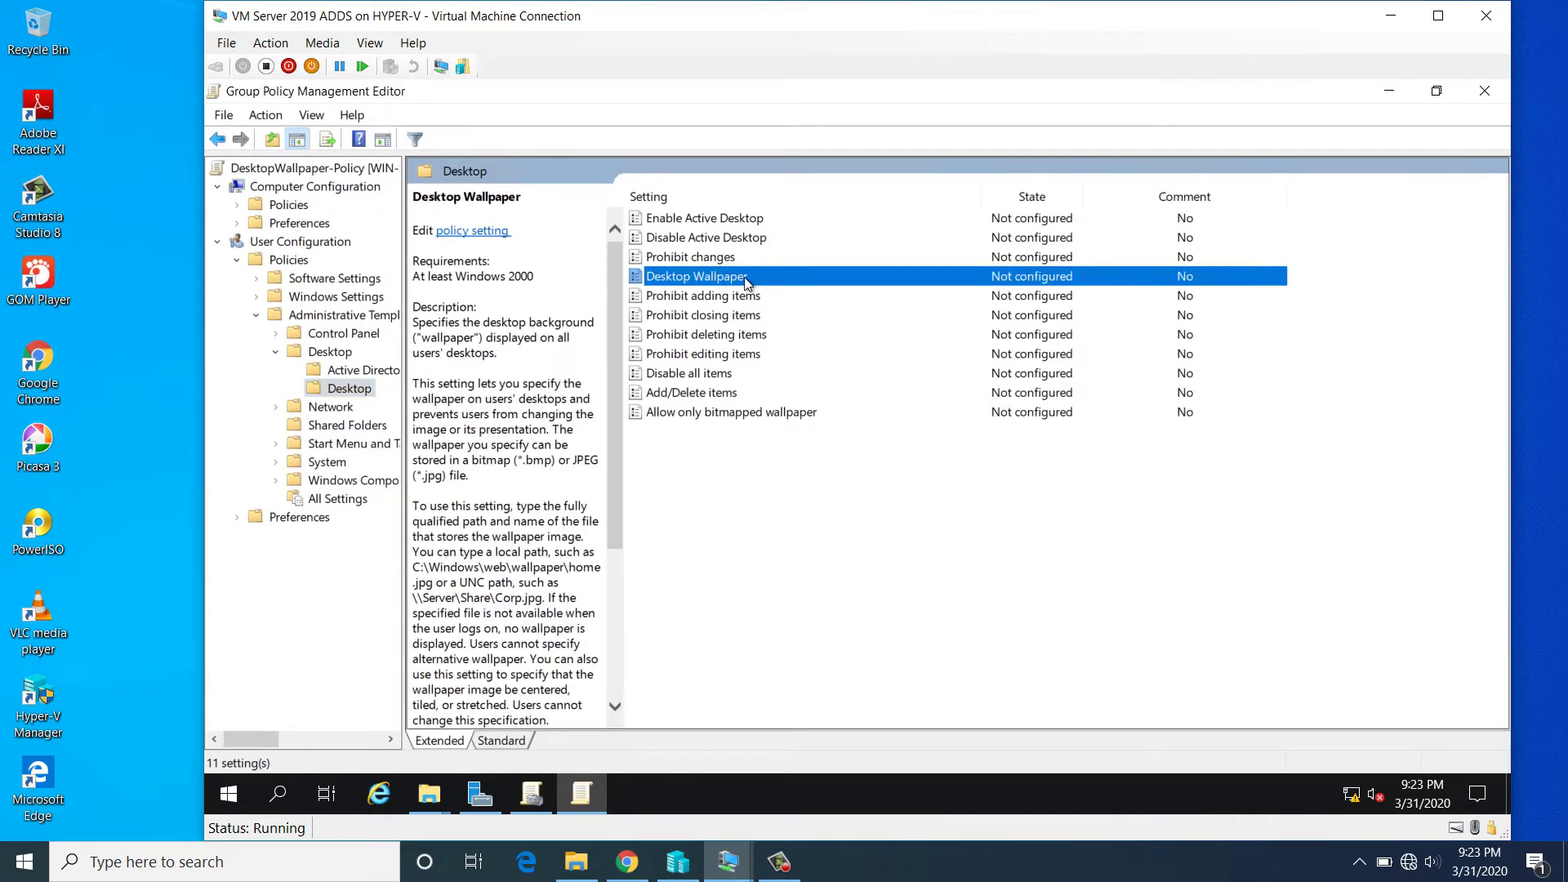
double_click(744, 278)
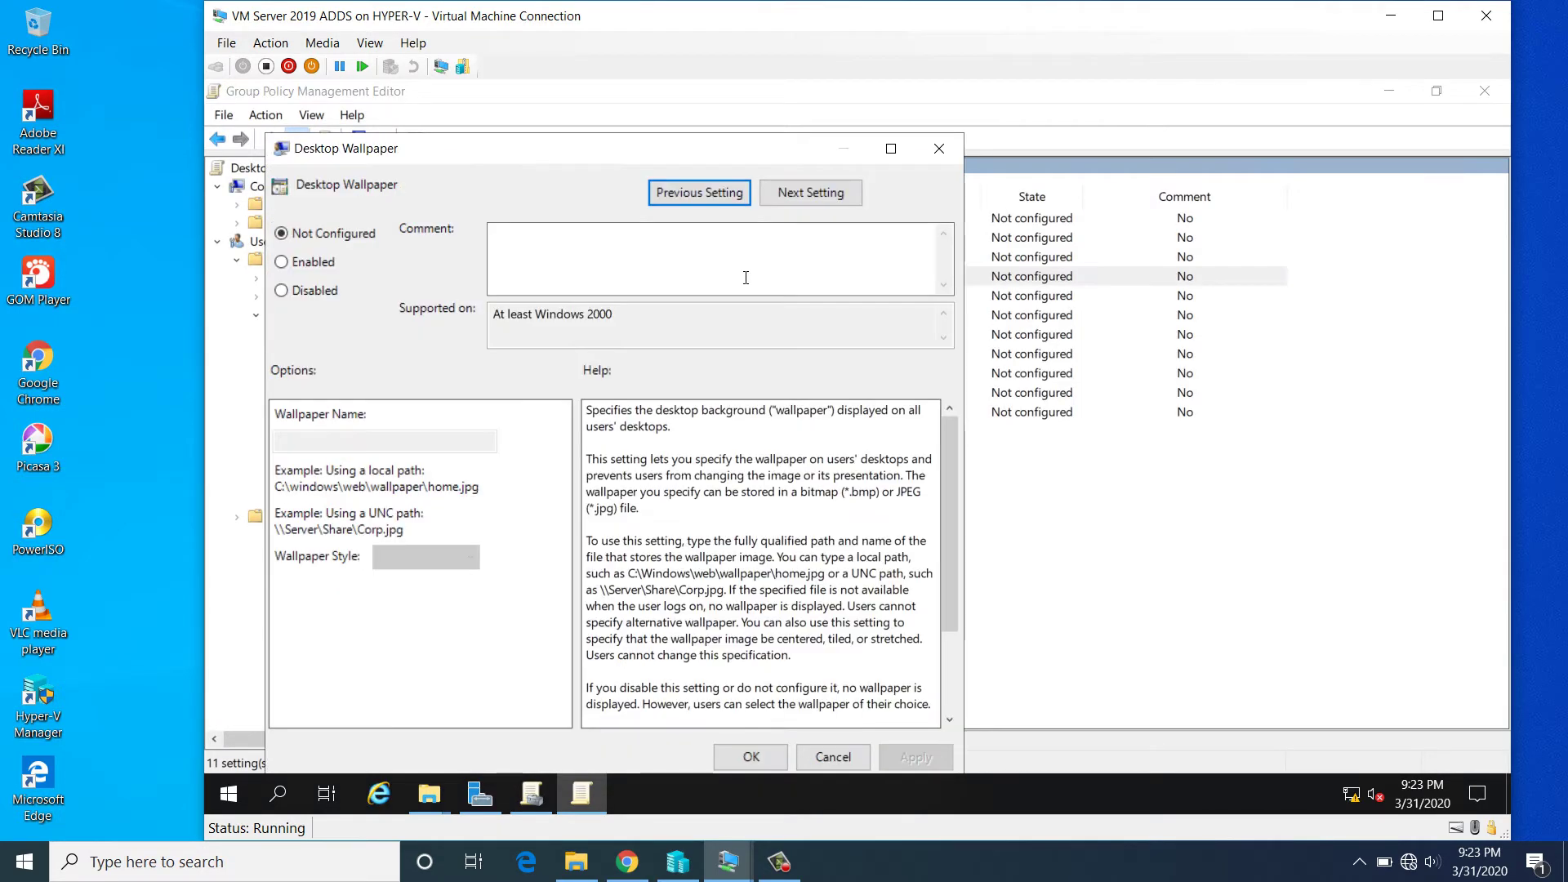
left_click(297, 265)
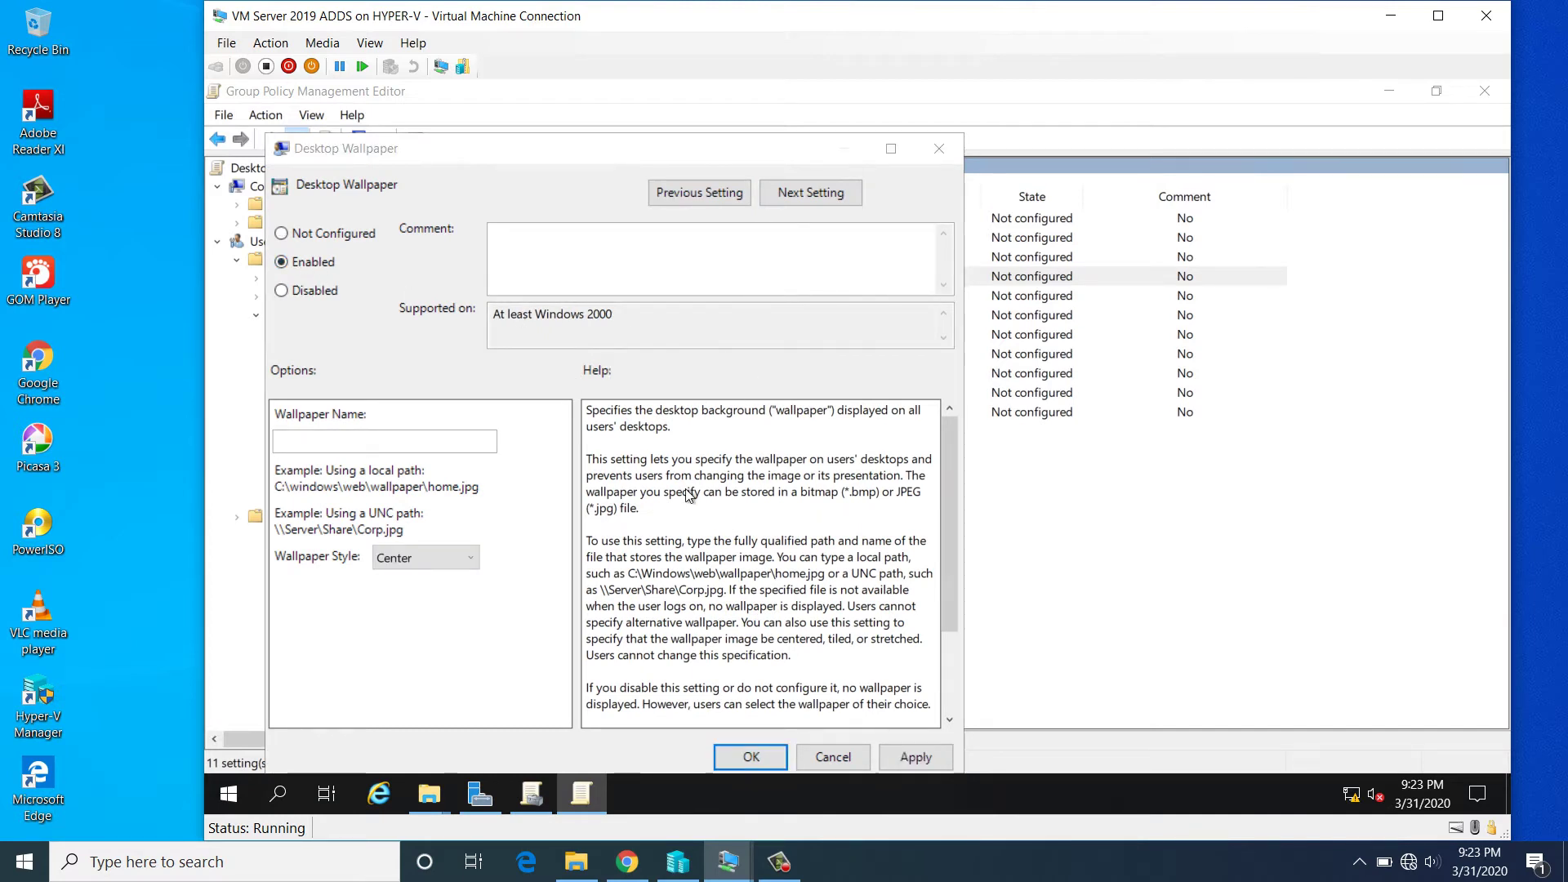
key("super+e")
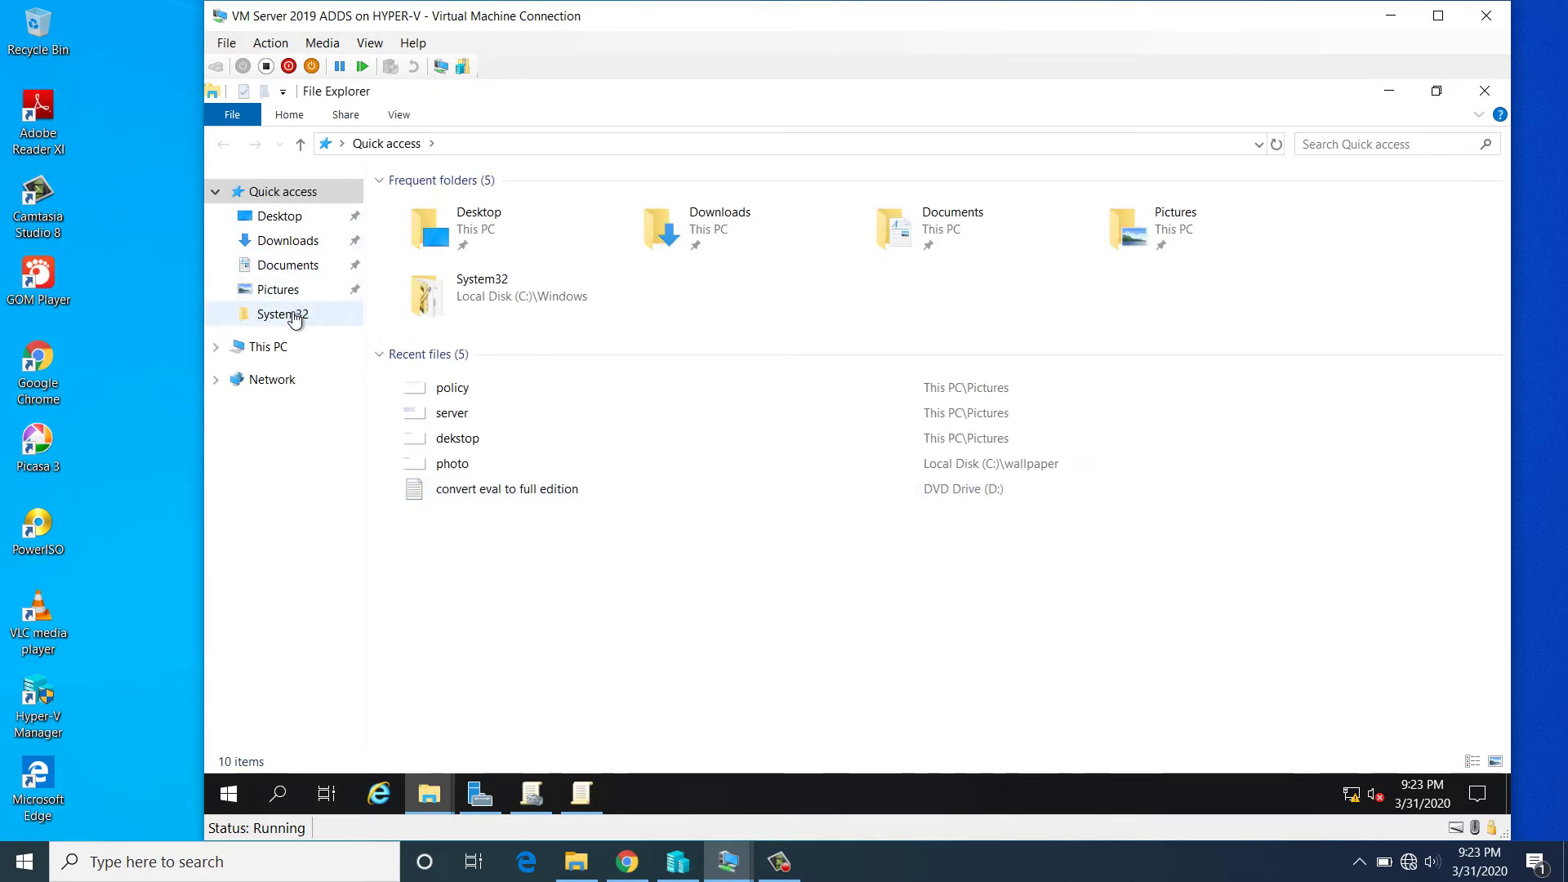
- Create a new folder named 'desktop' on Local Disk (C:)
left_click(267, 346)
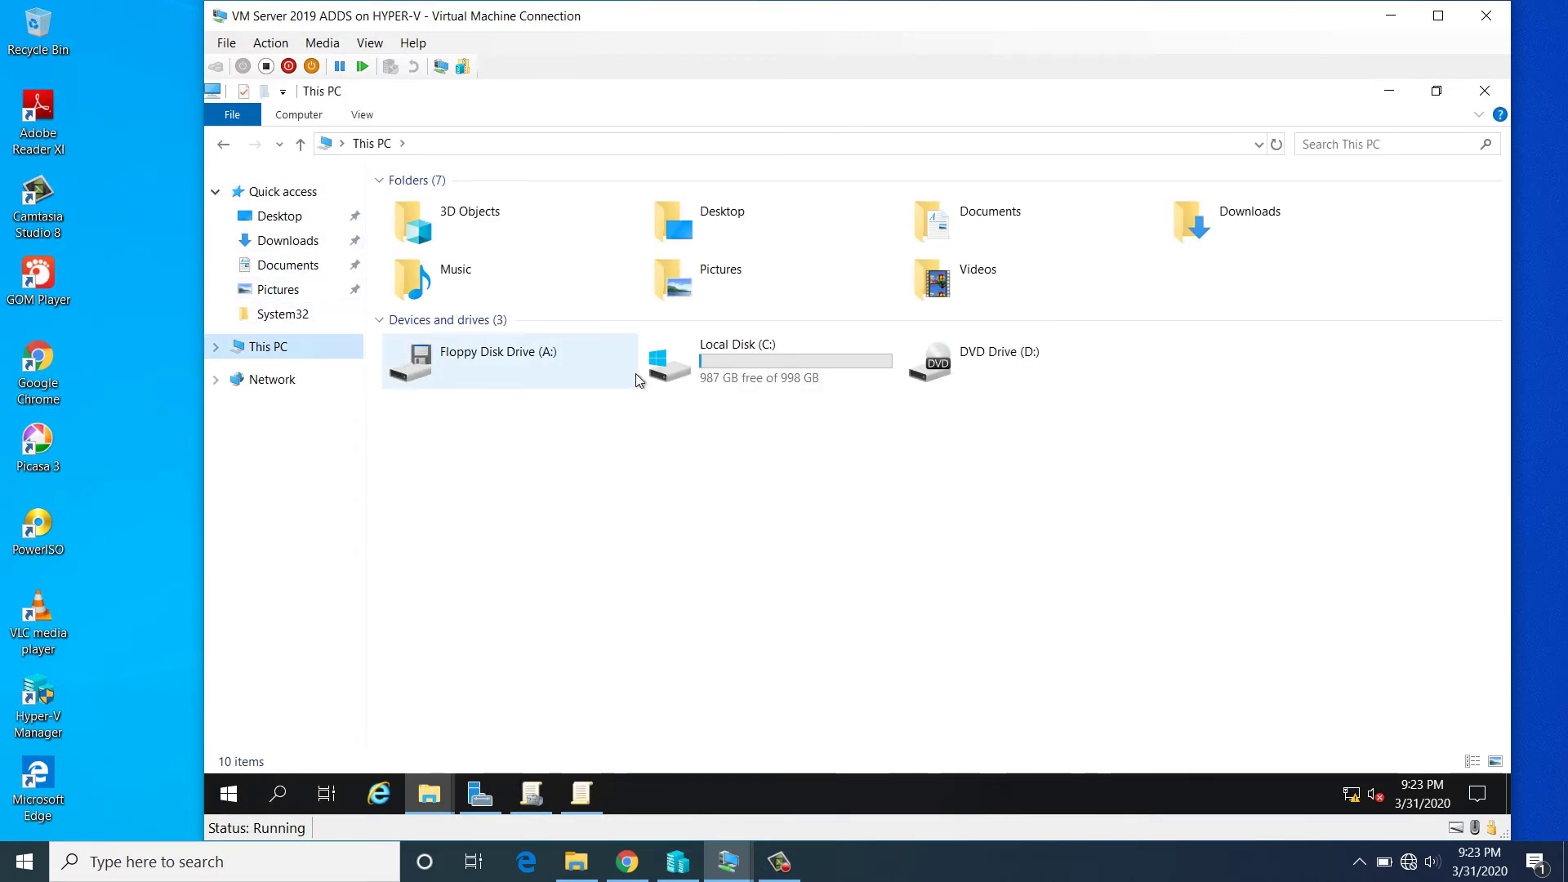
double_click(690, 367)
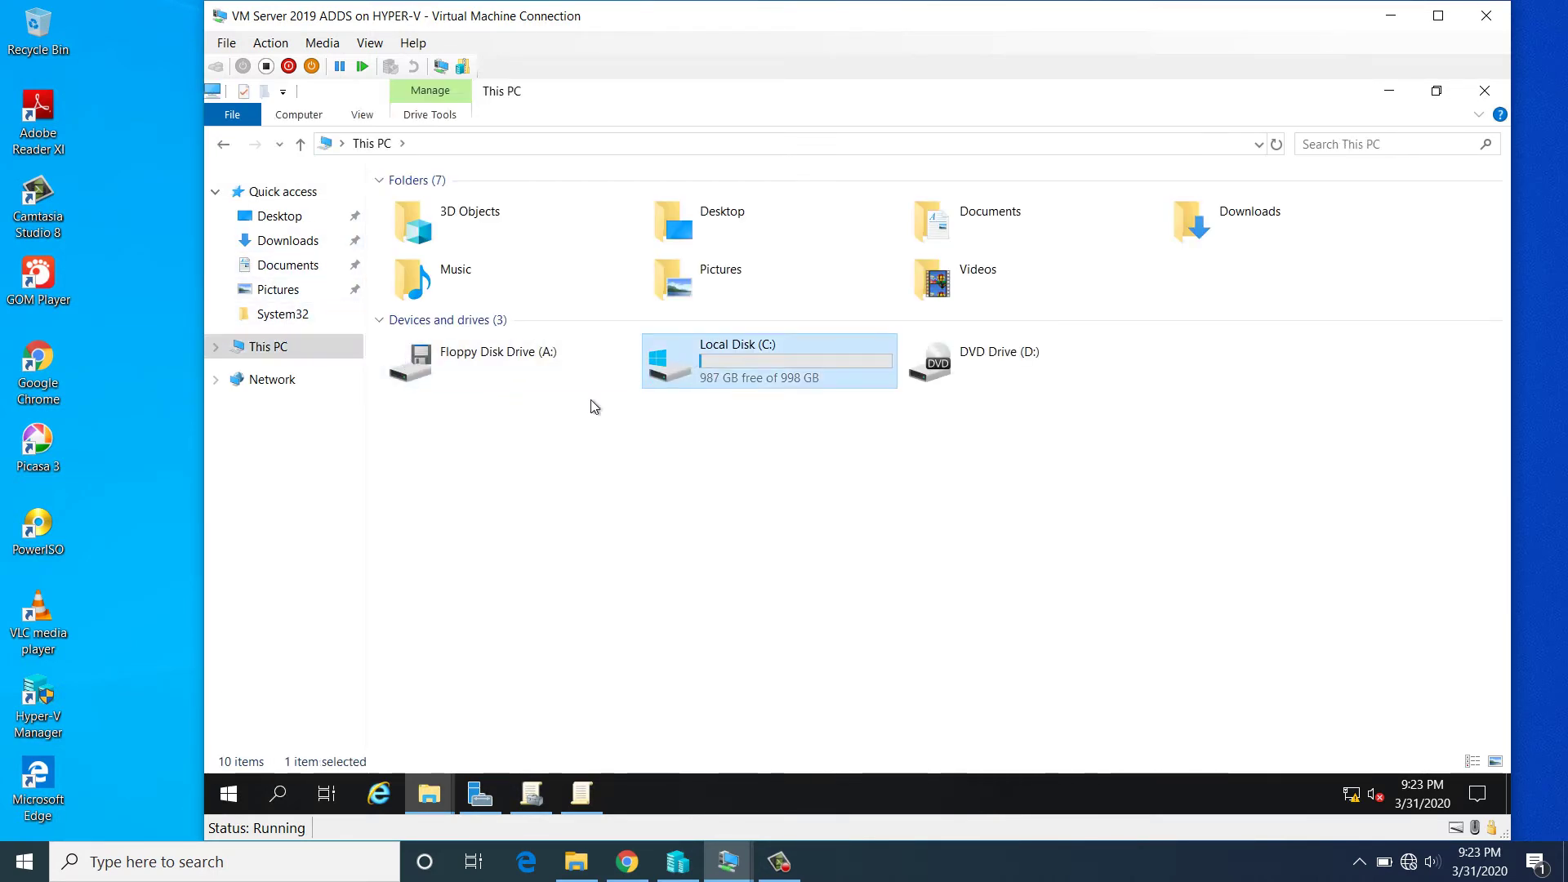
right_click(496, 436)
mouse_move(615, 635)
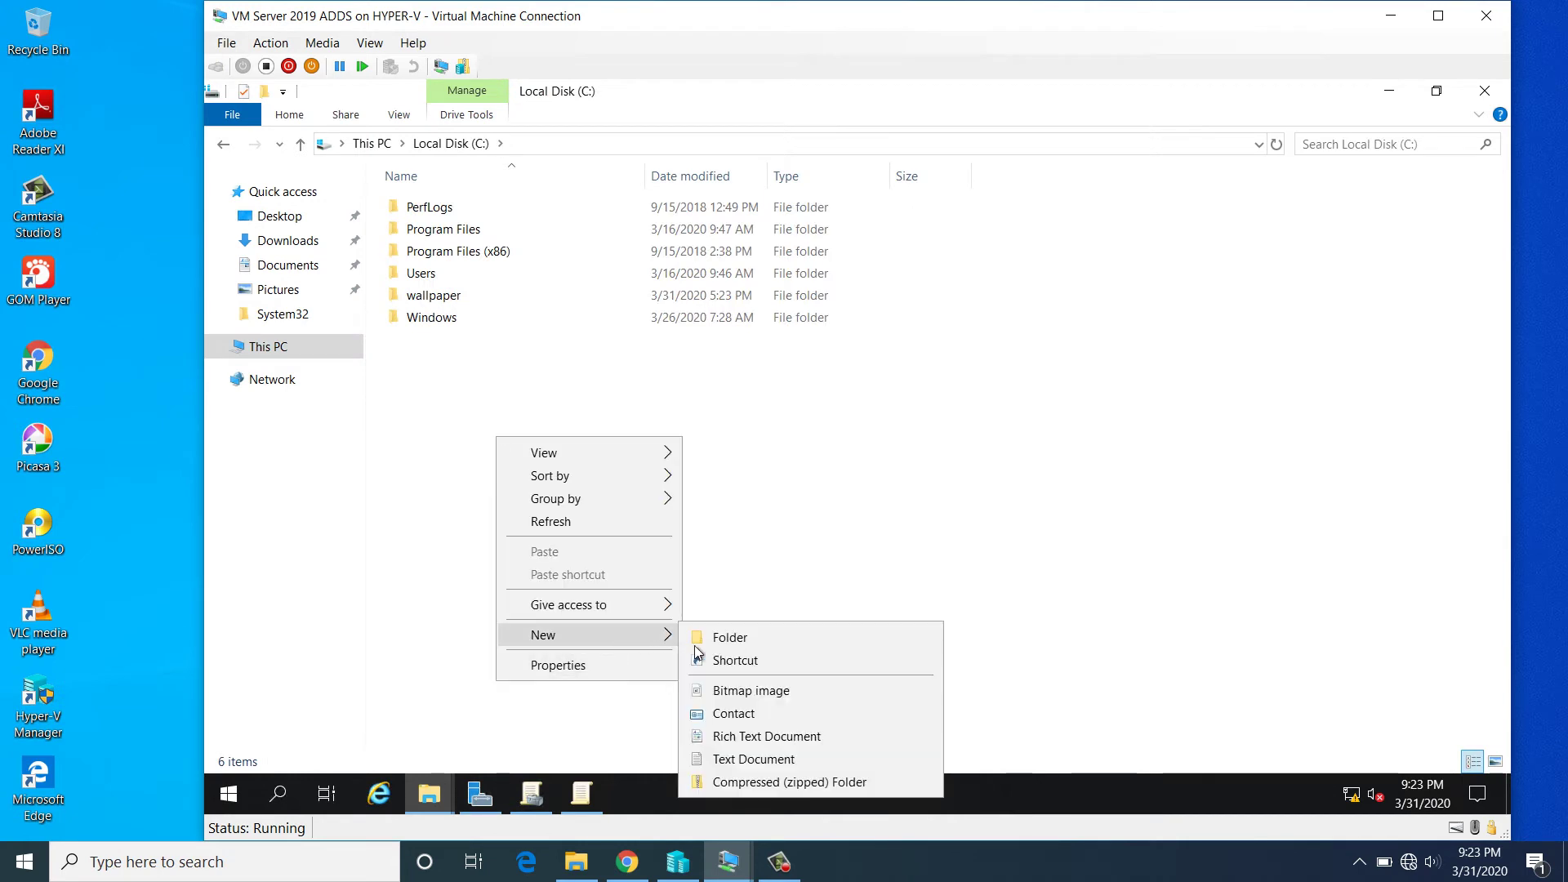
left_click(702, 643)
type("desk")
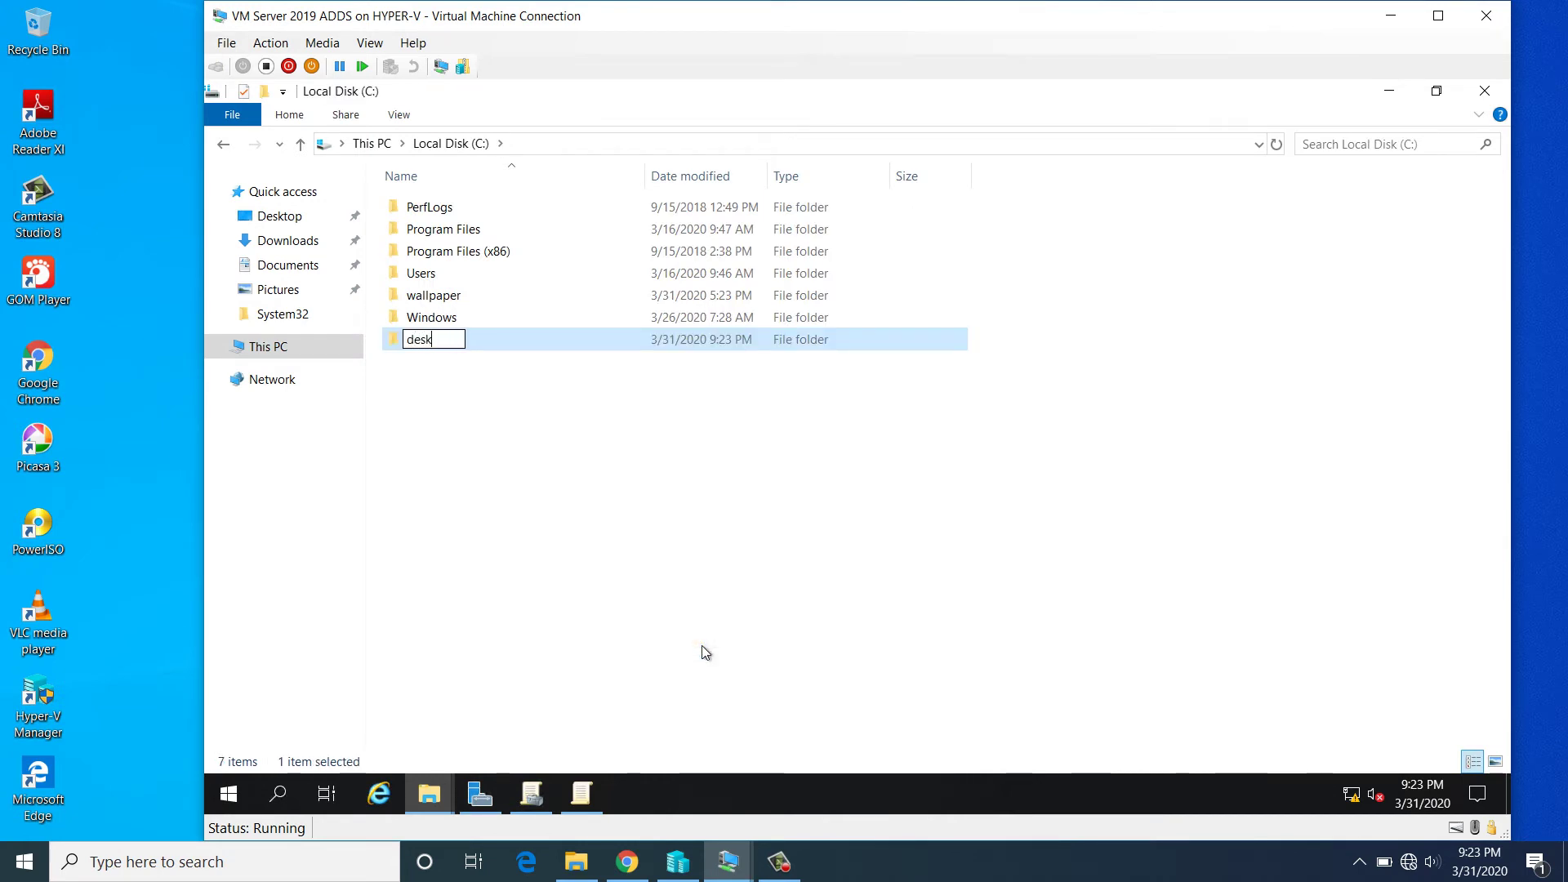
type("top")
key("Return")
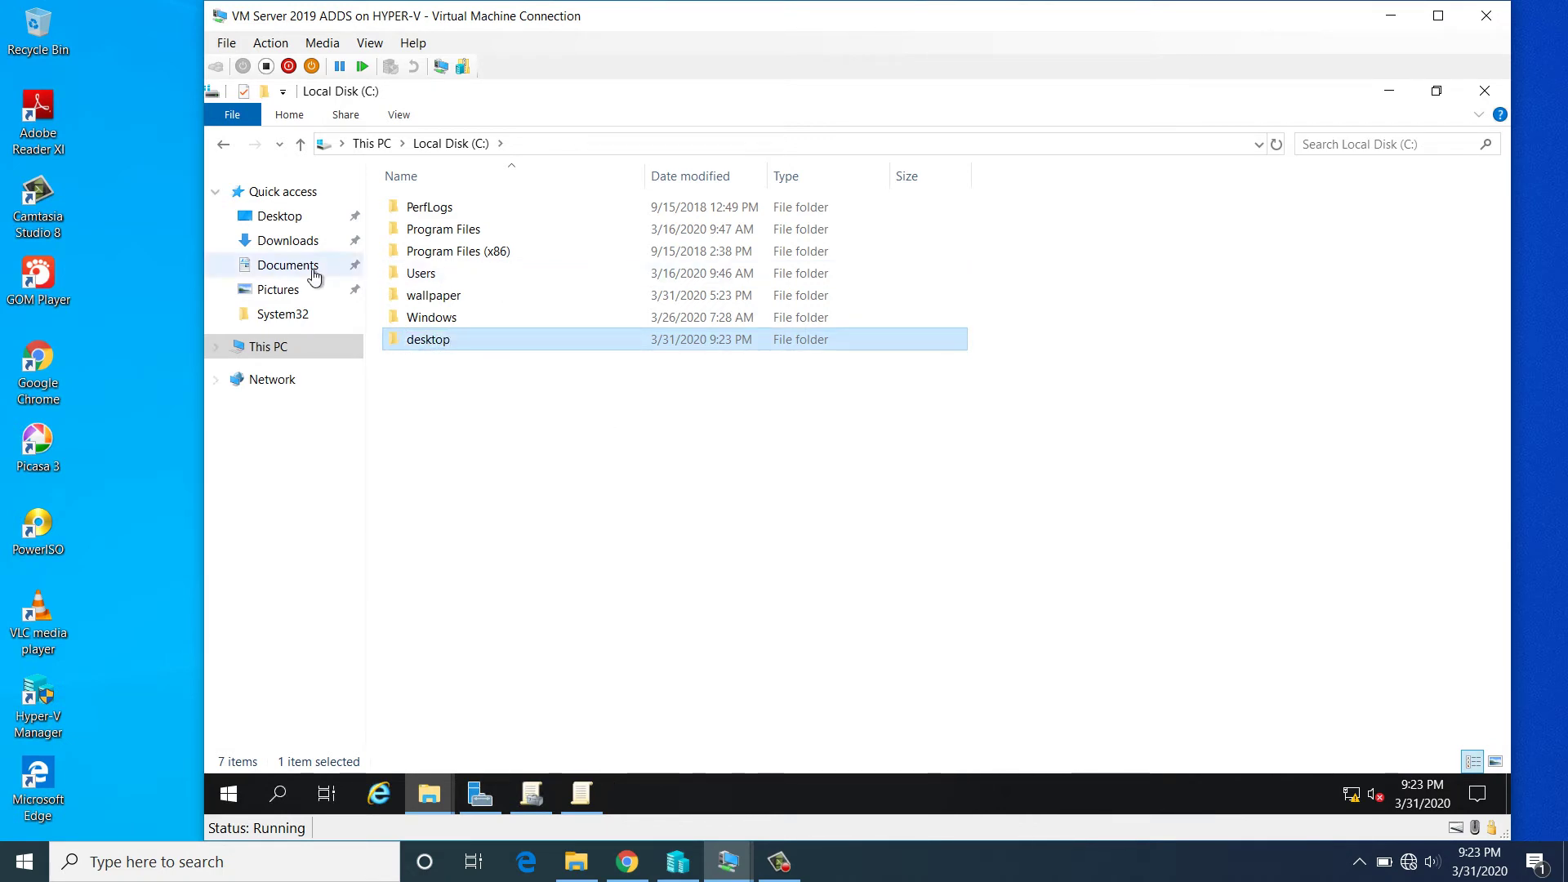
- Copy policy.jpg from Pictures into C:\desktop and return to Local Disk (C:)
left_click(277, 291)
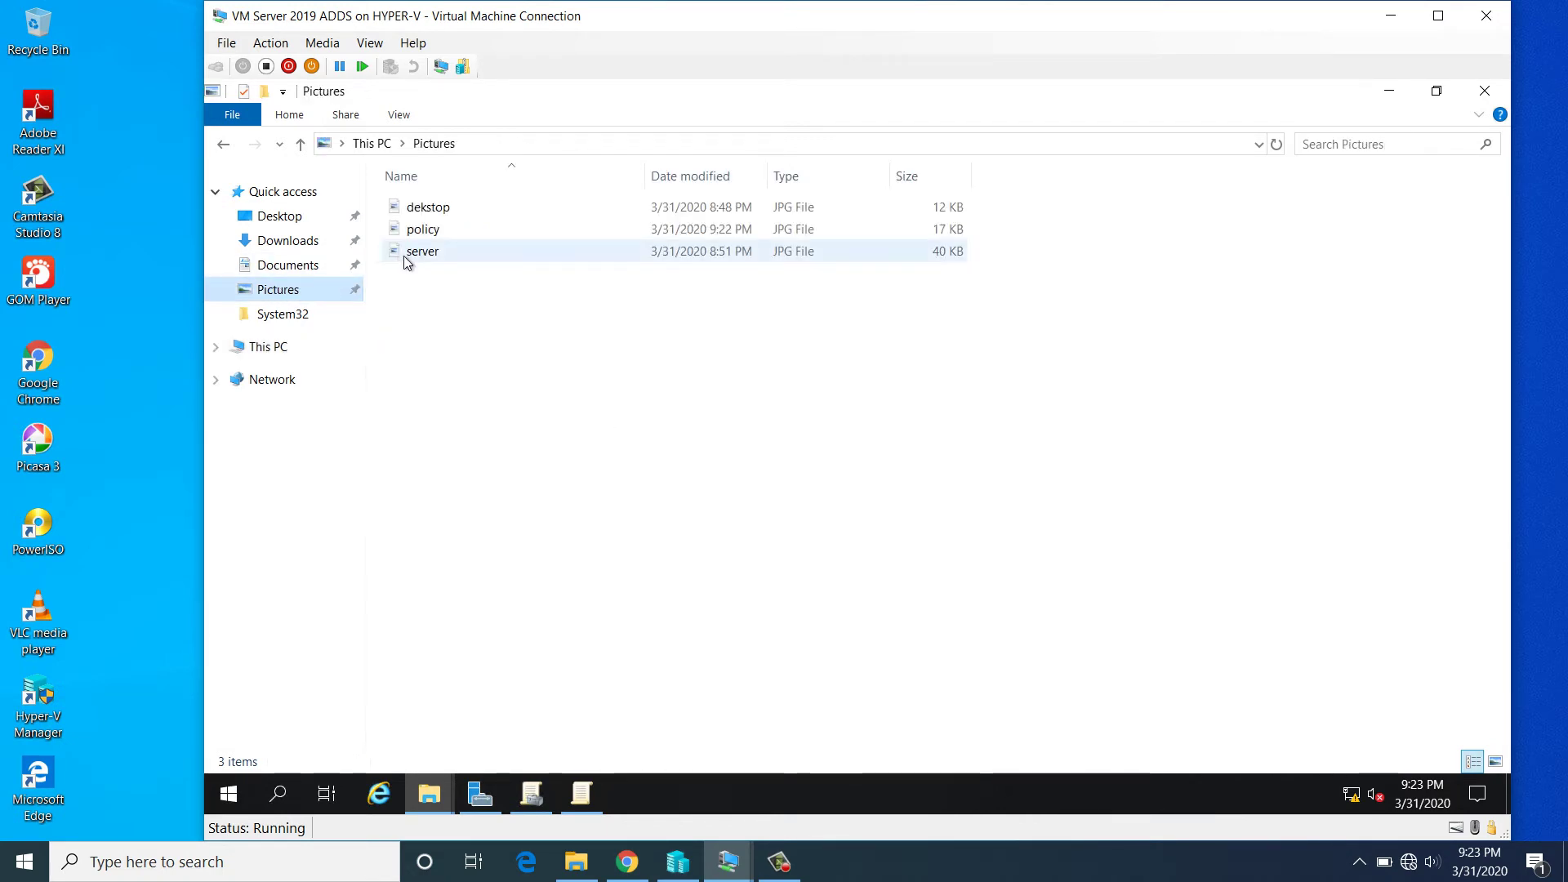
left_click(449, 234)
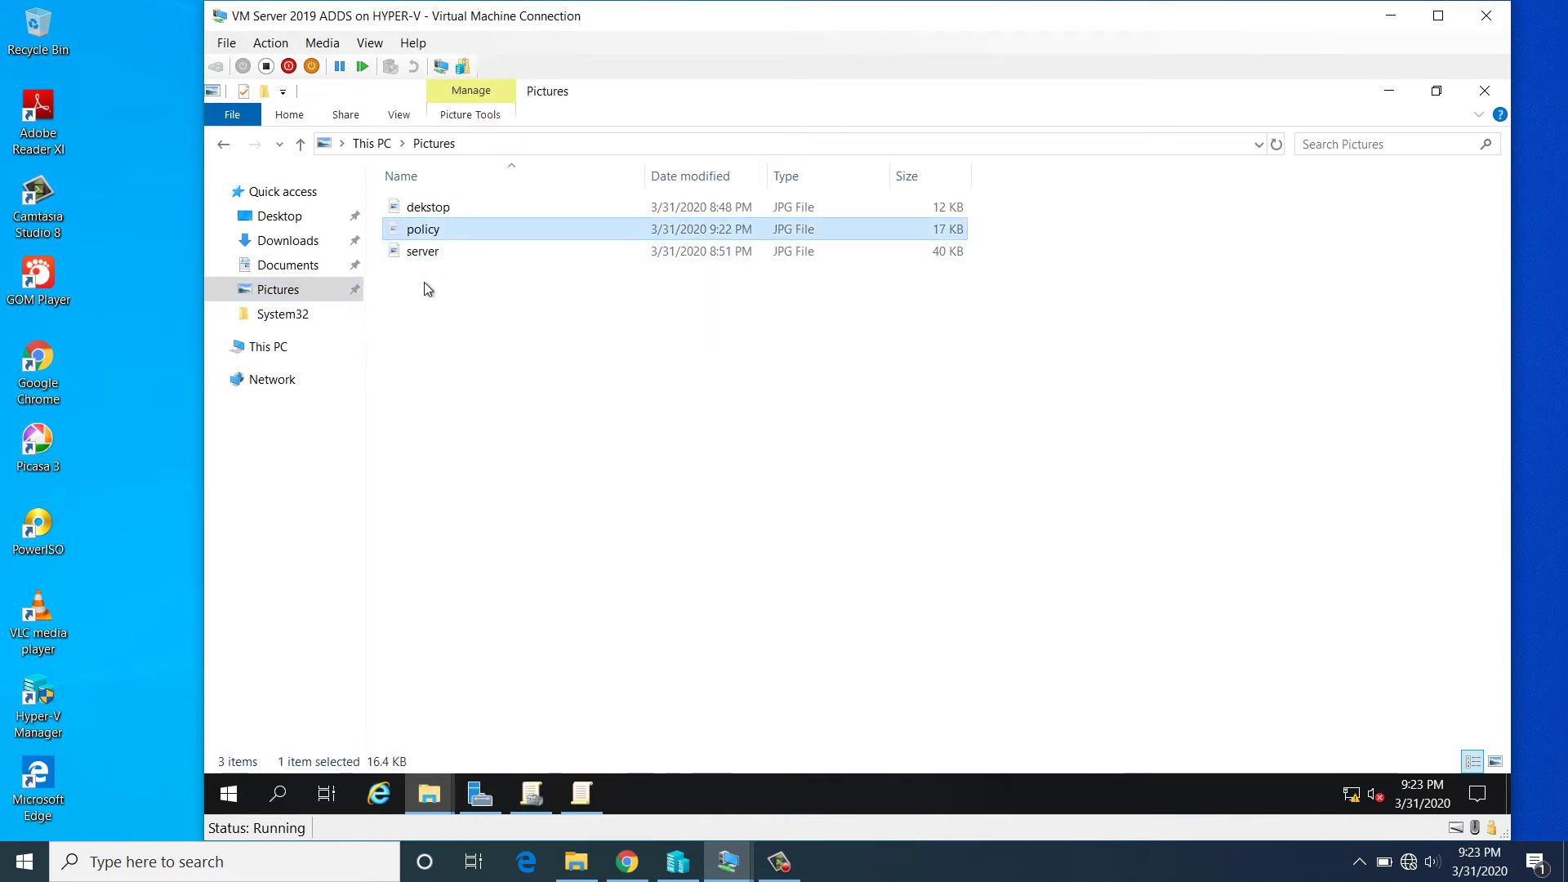
left_click(259, 347)
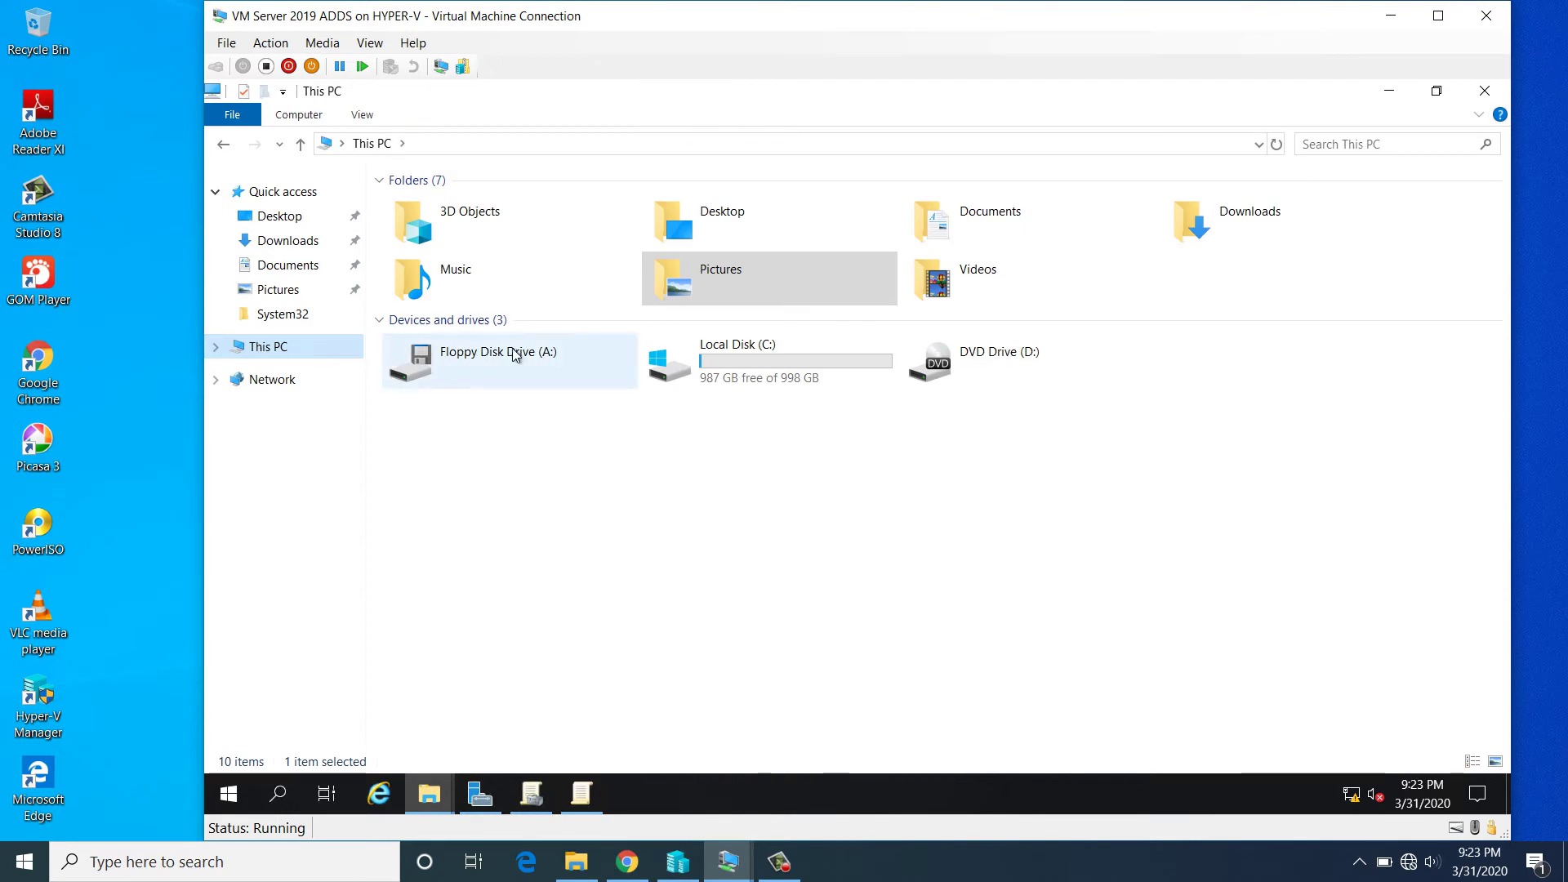
double_click(731, 375)
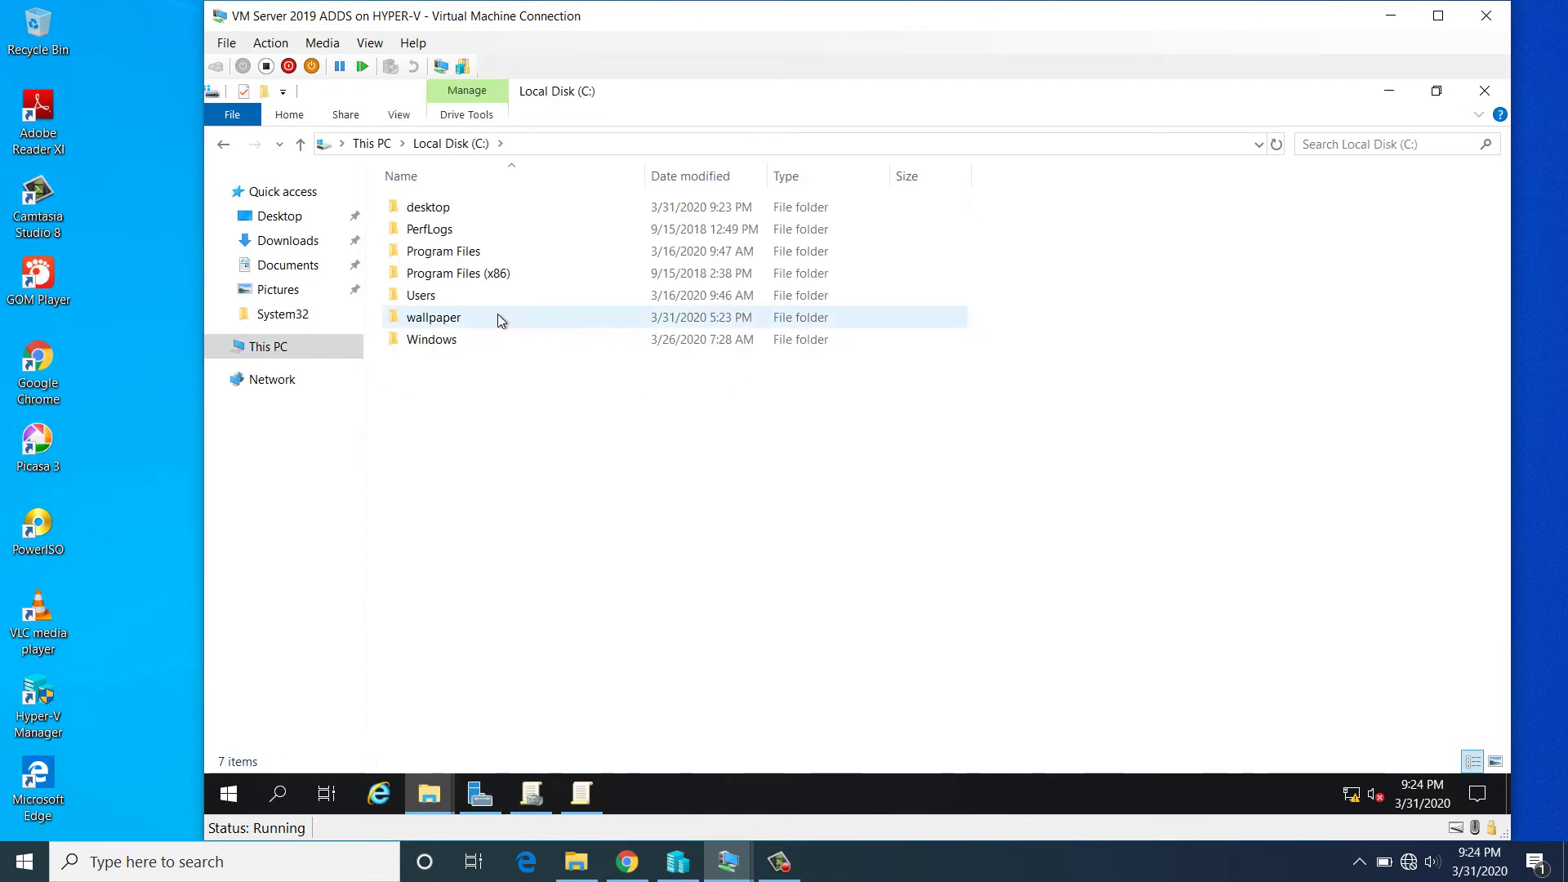
double_click(437, 210)
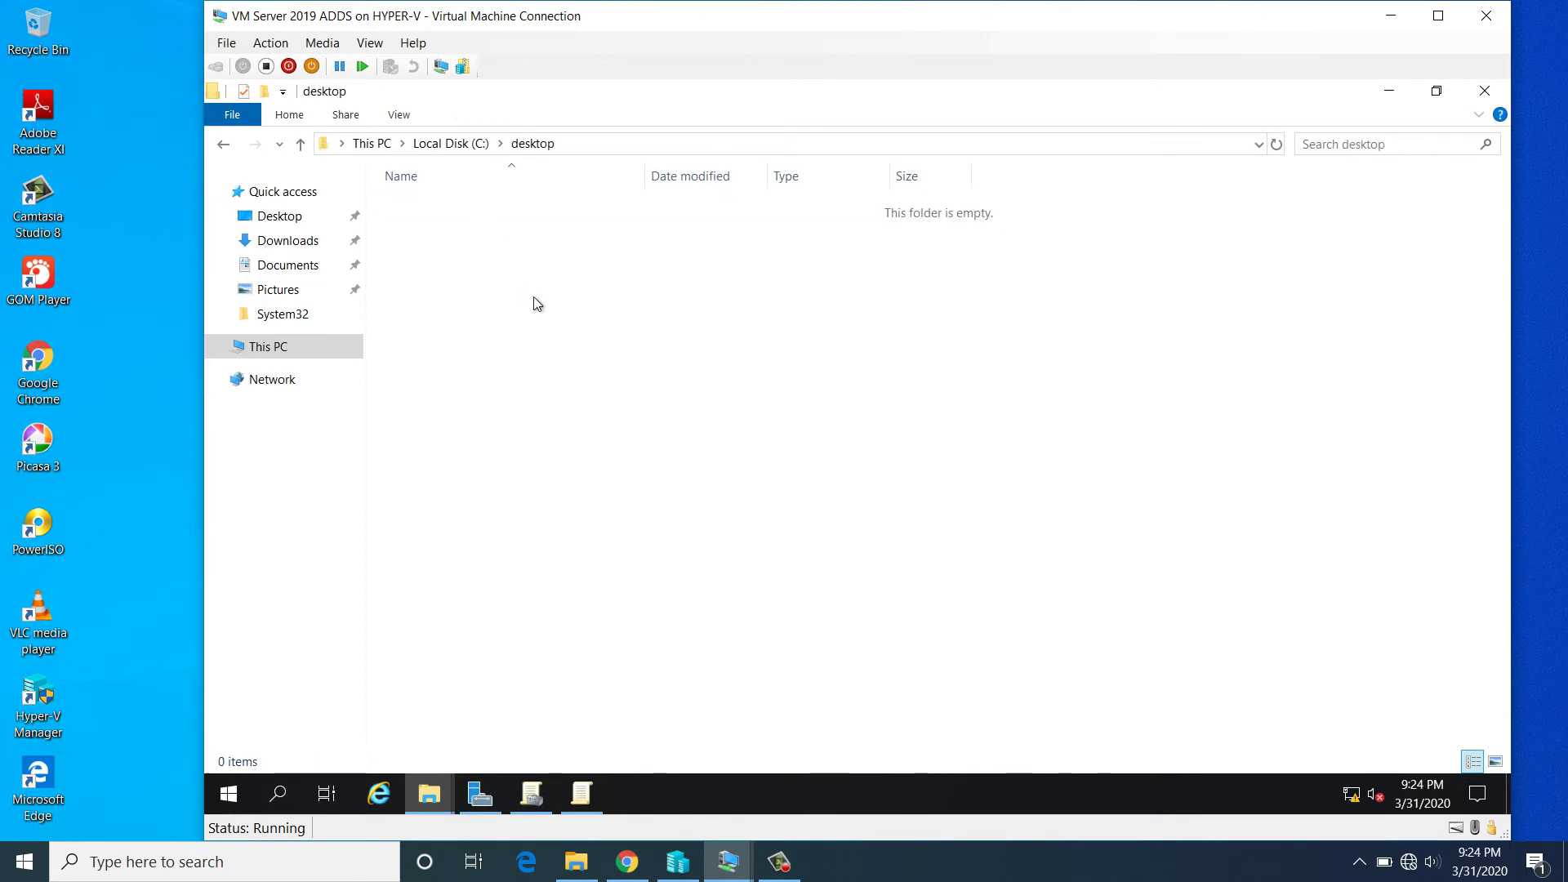
key("ctrl+v")
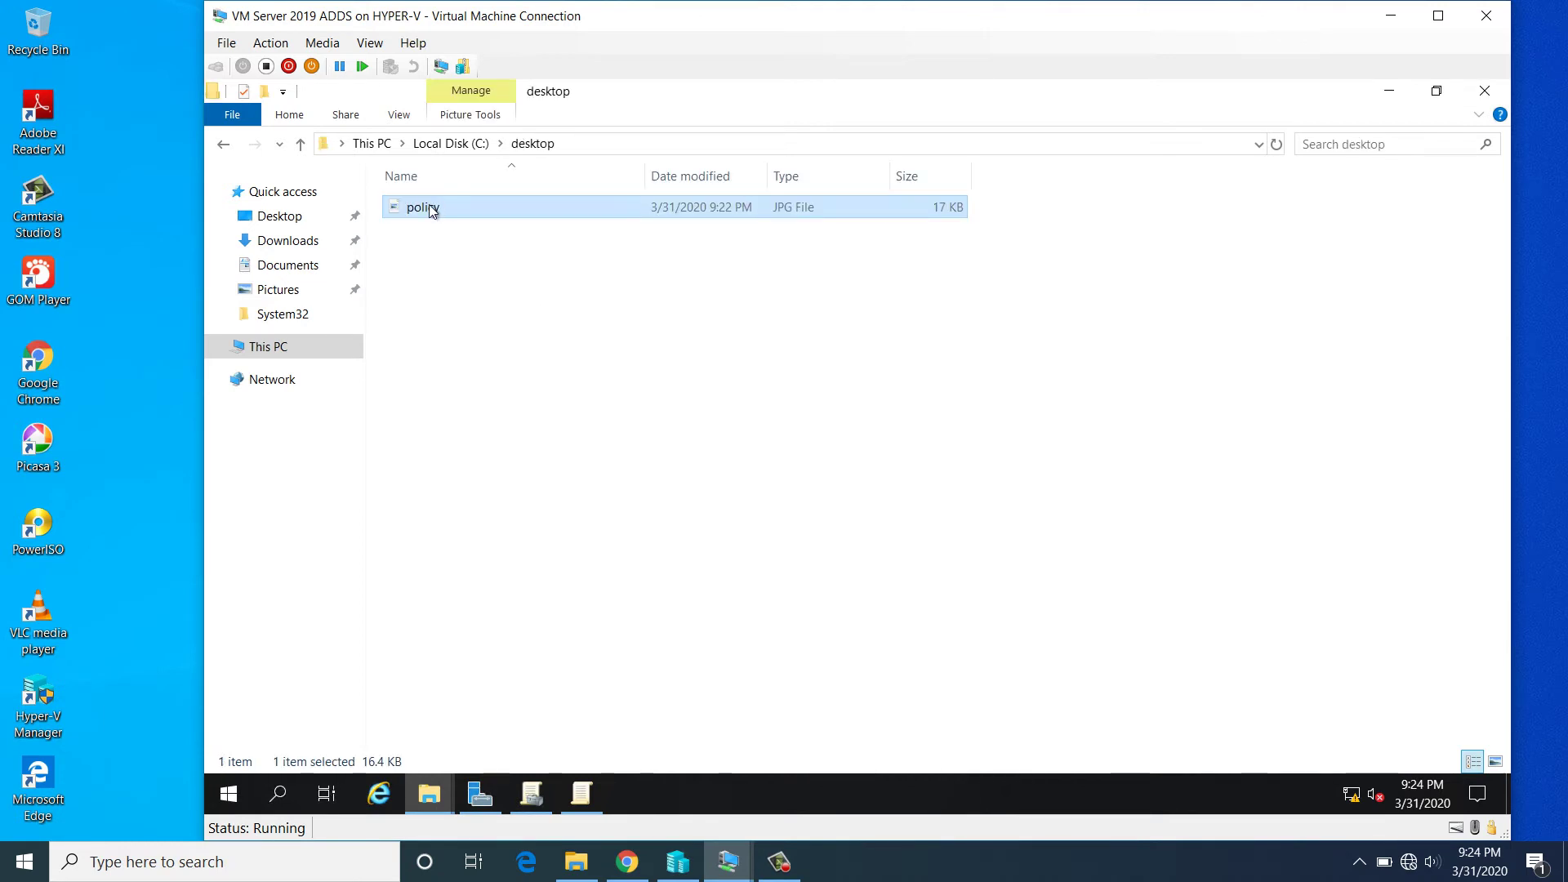
left_click(224, 143)
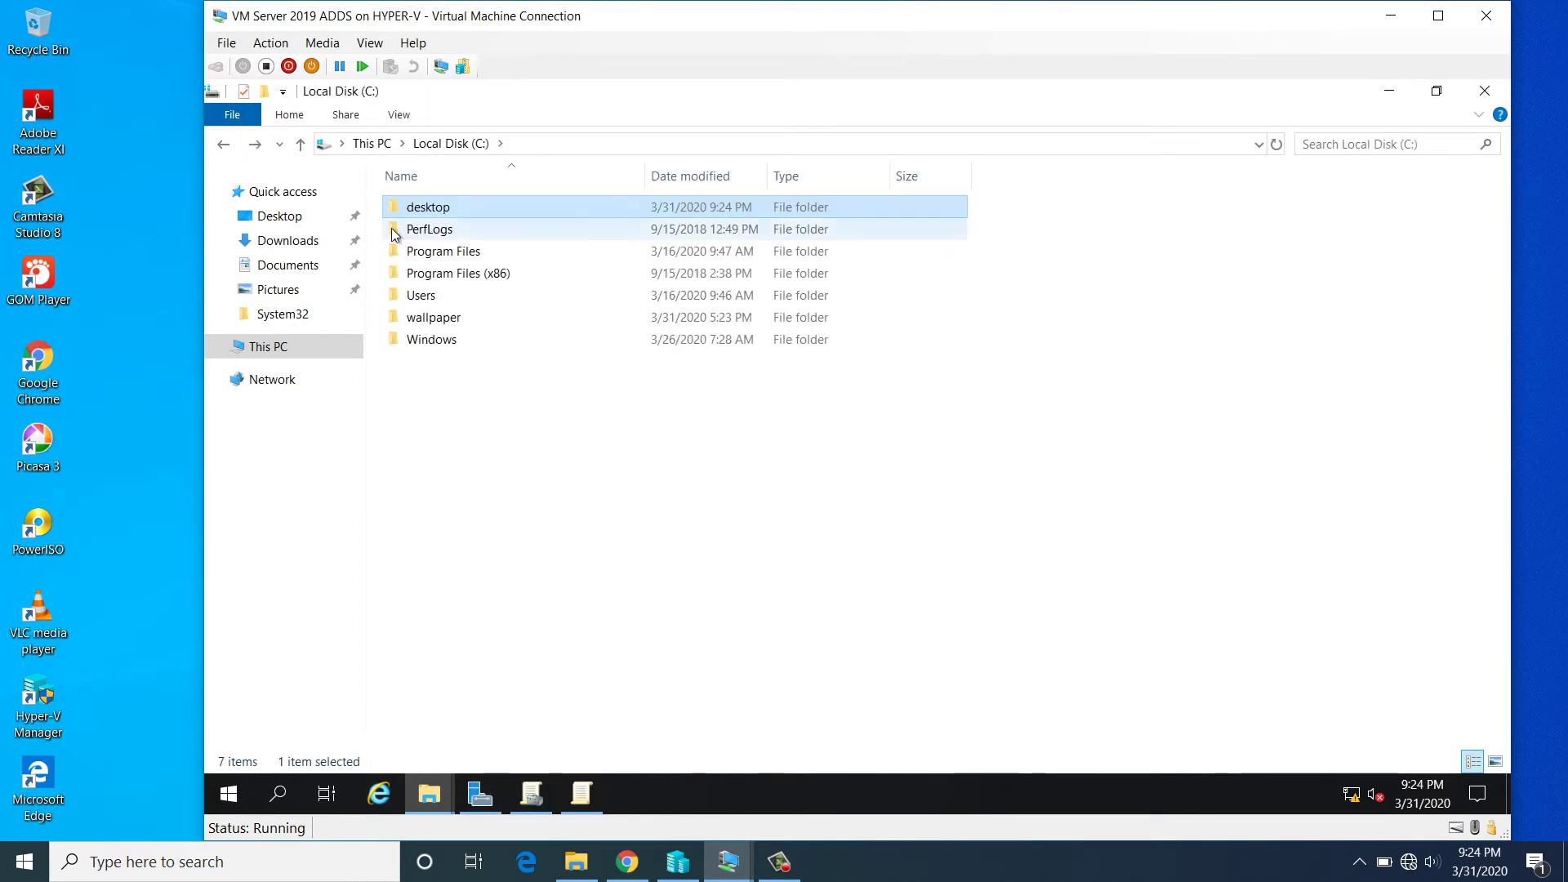
- Share C:\desktop via Advanced Sharing with Everyone Read access, then close Explorer
right_click(446, 208)
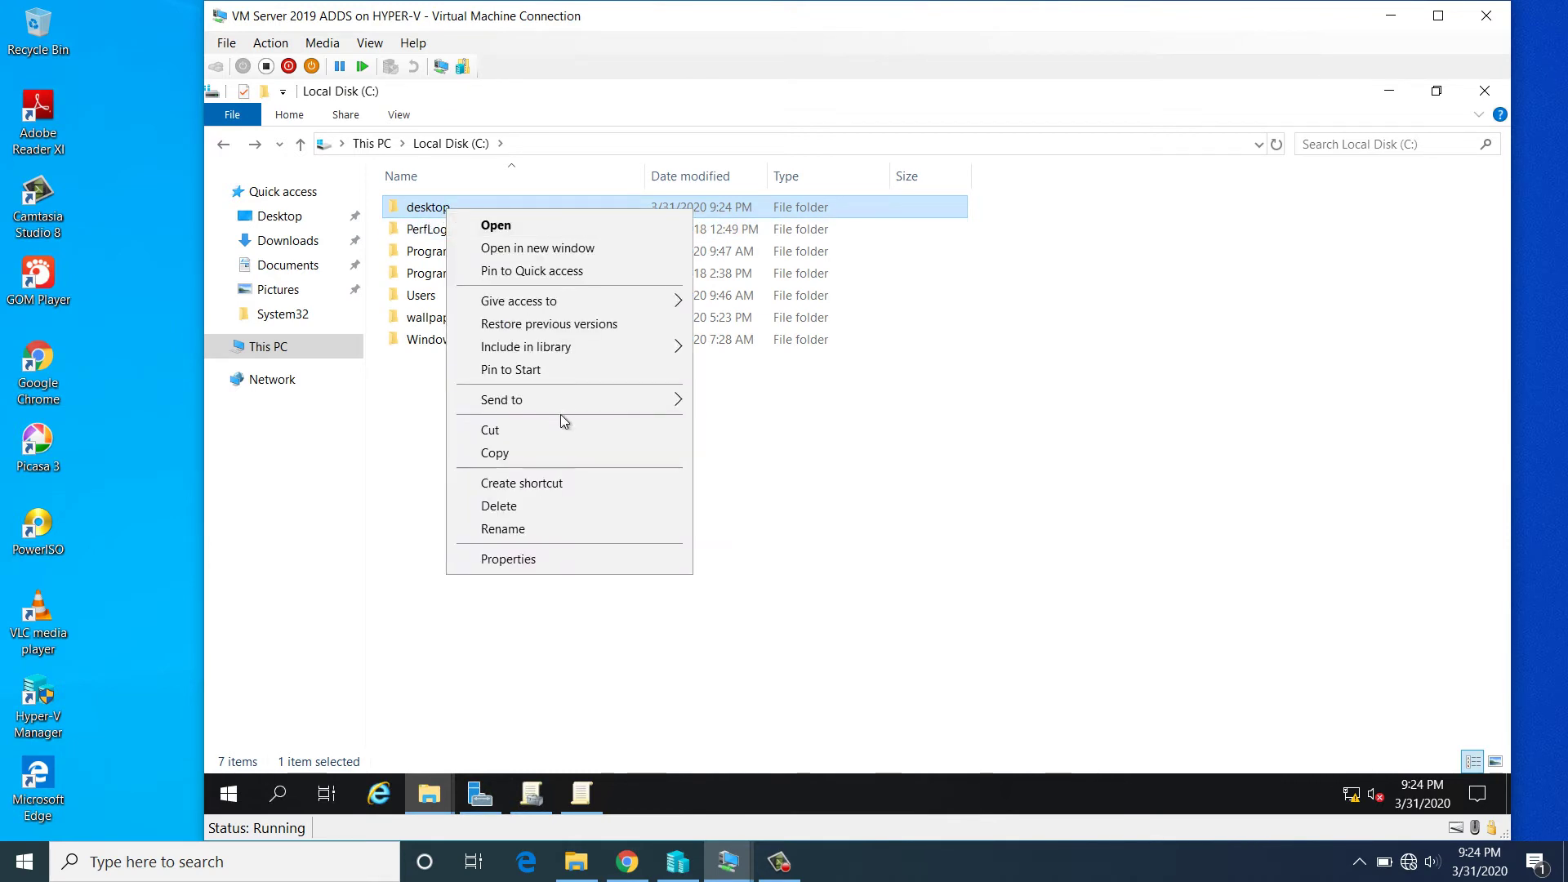
left_click(510, 558)
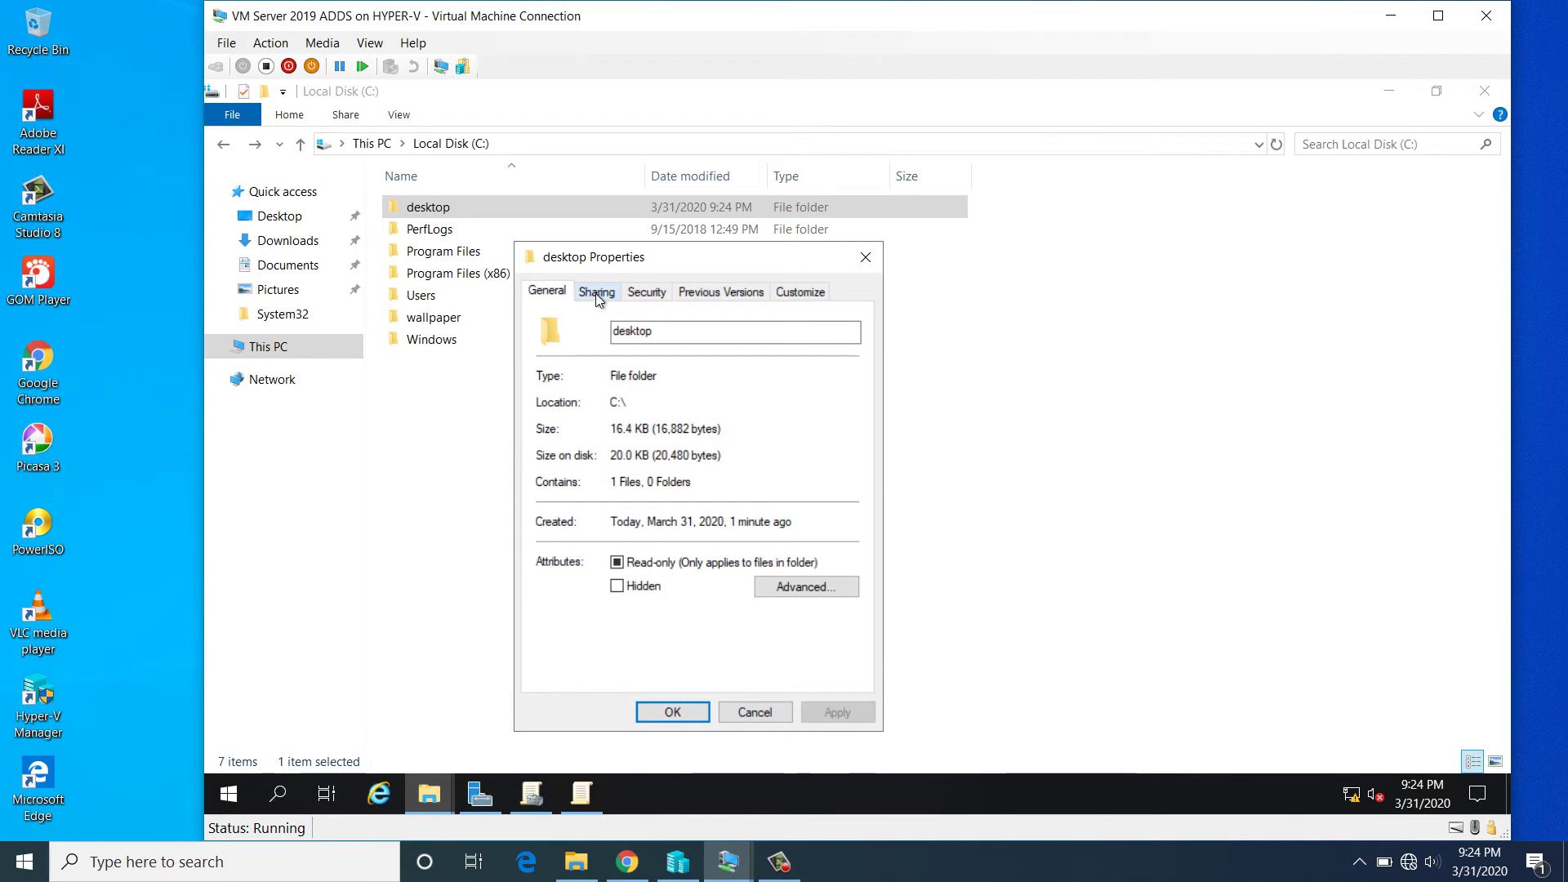
left_click(596, 291)
left_click(636, 530)
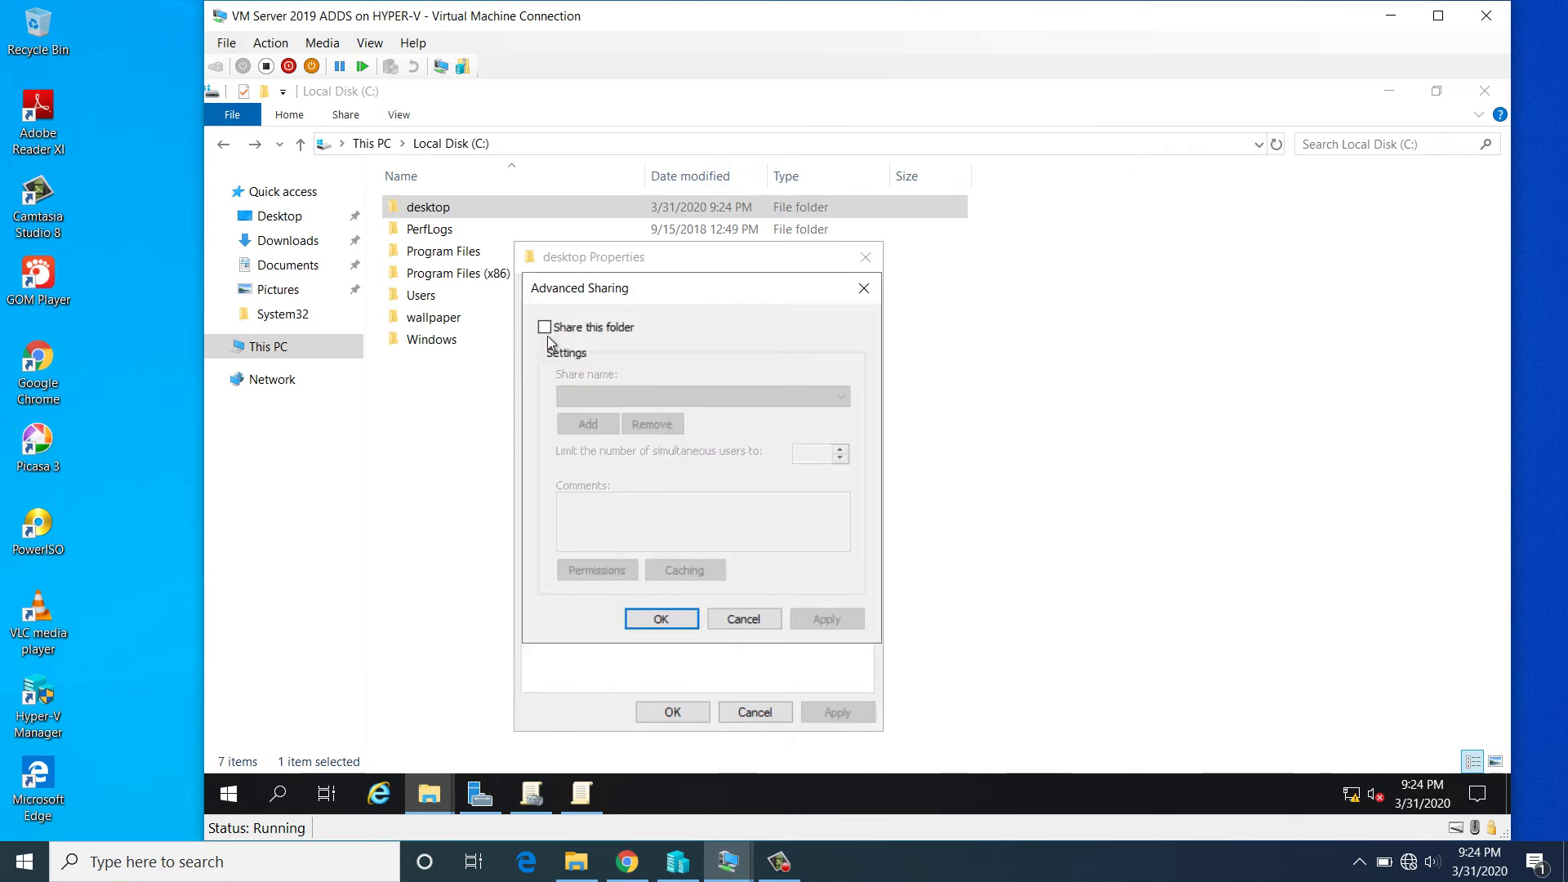
left_click(543, 327)
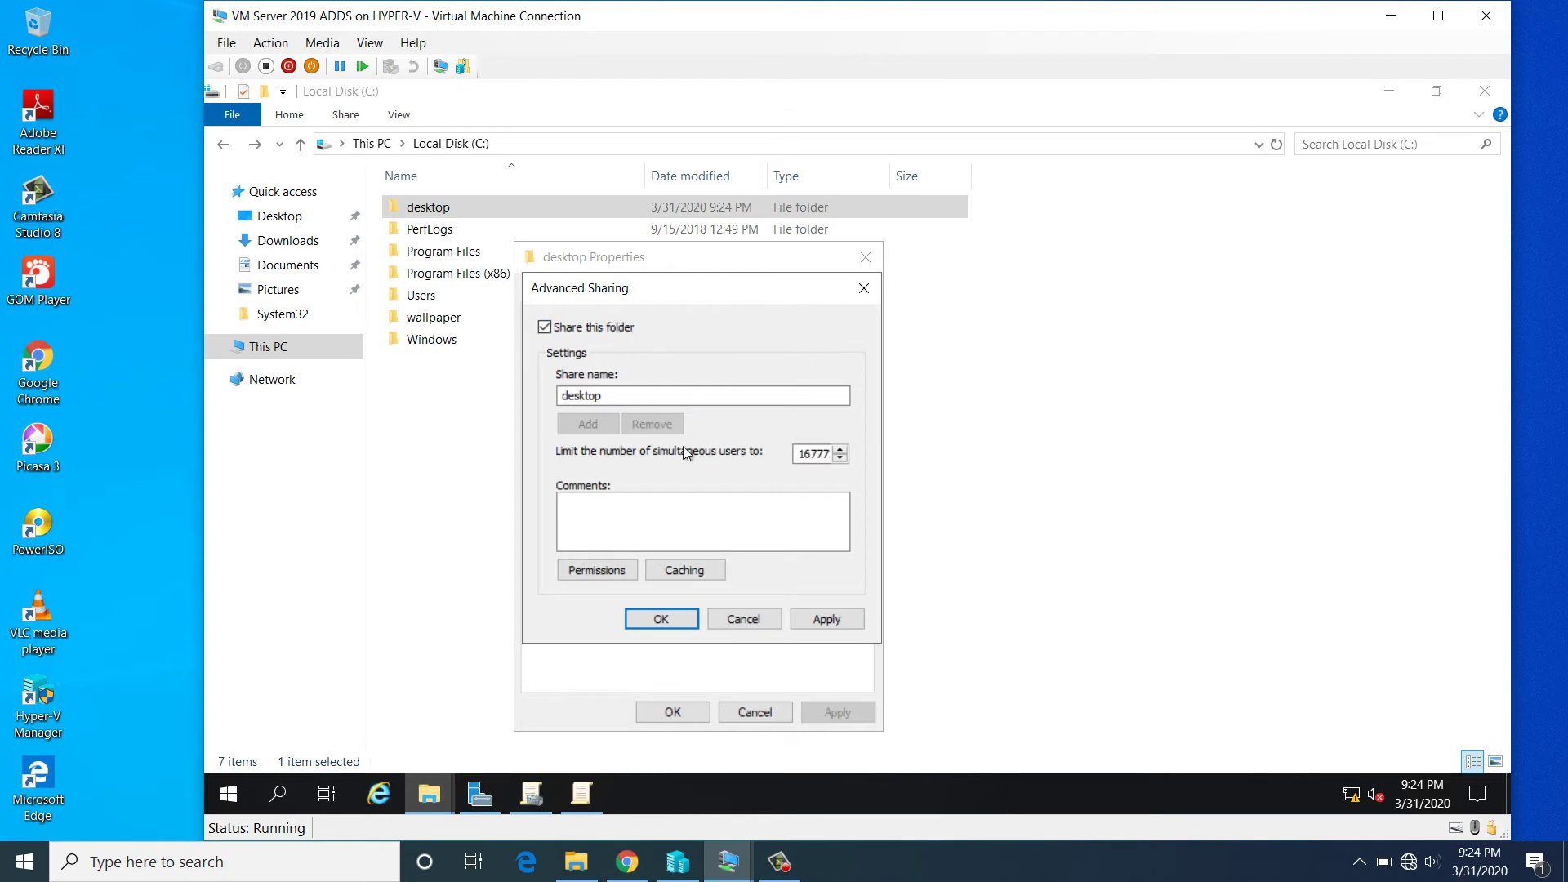
left_click(595, 571)
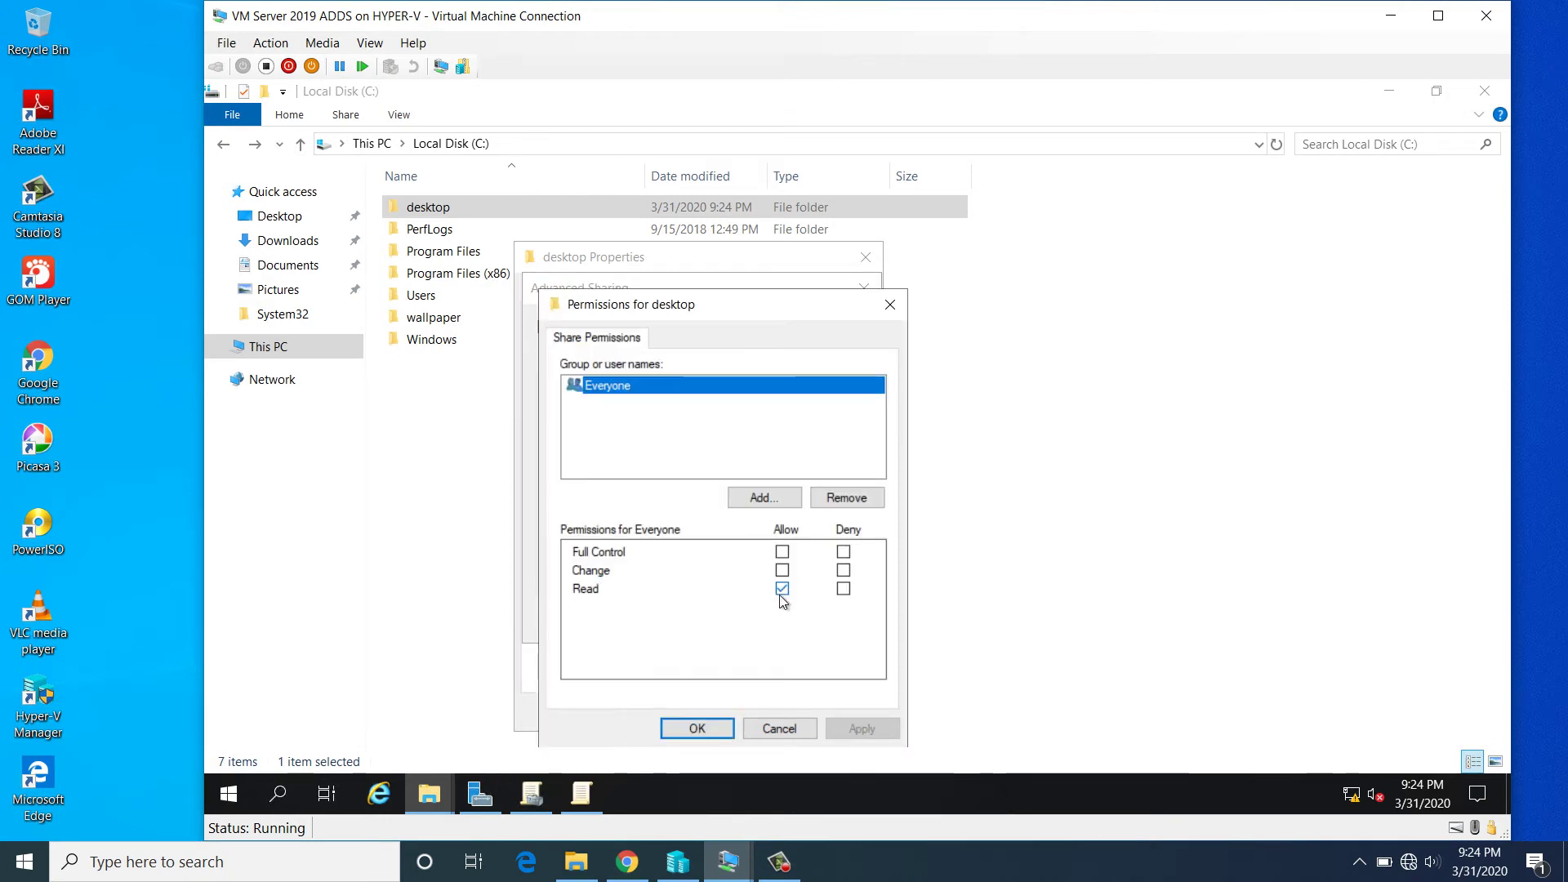
left_click(698, 728)
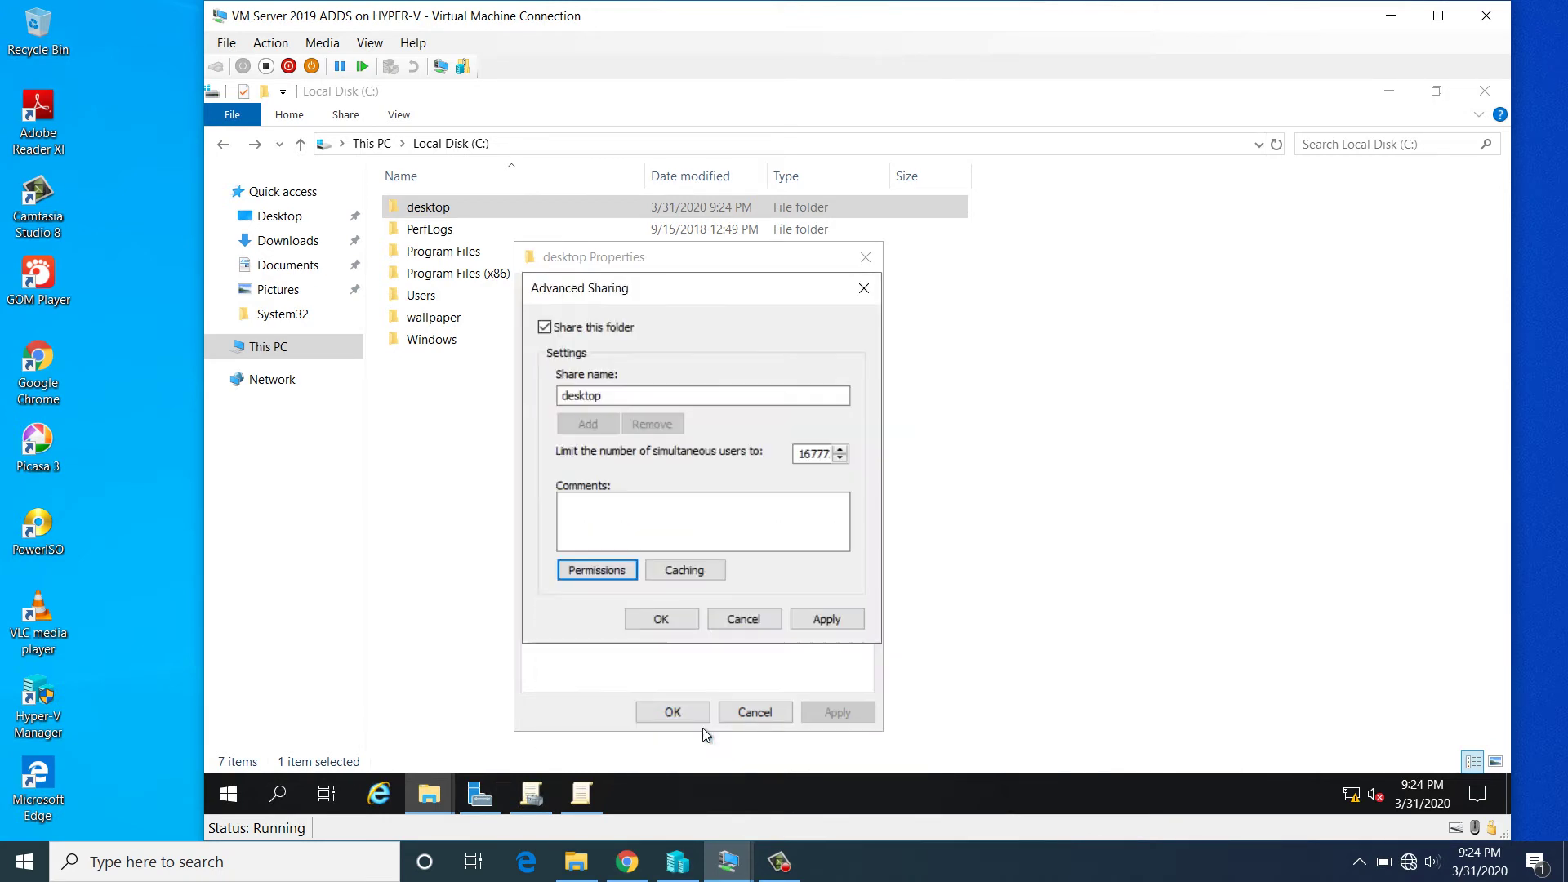
left_click(833, 624)
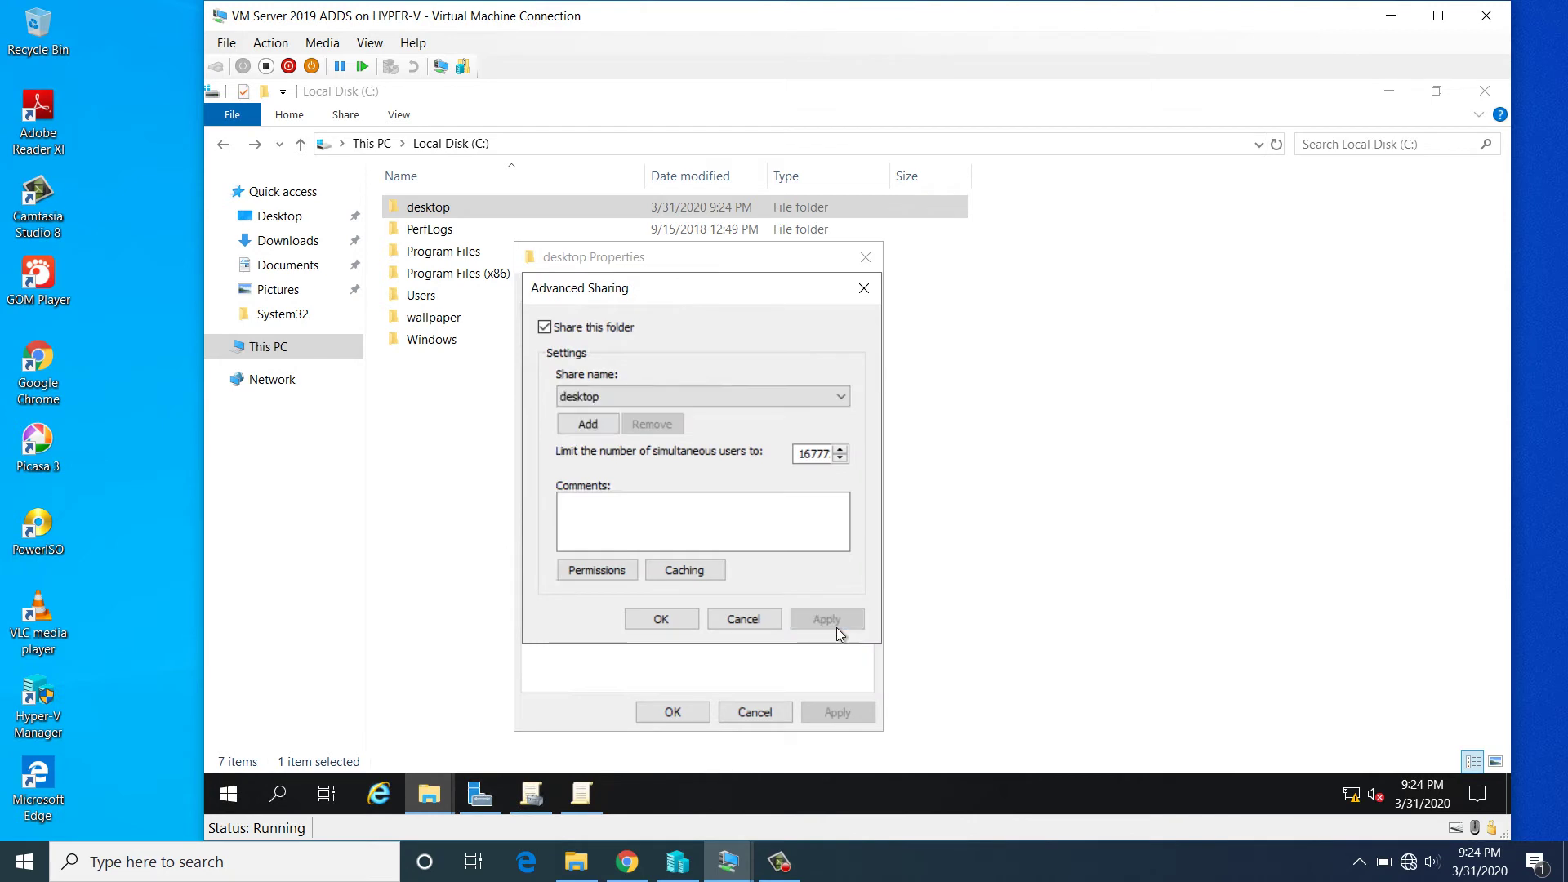
left_click(671, 623)
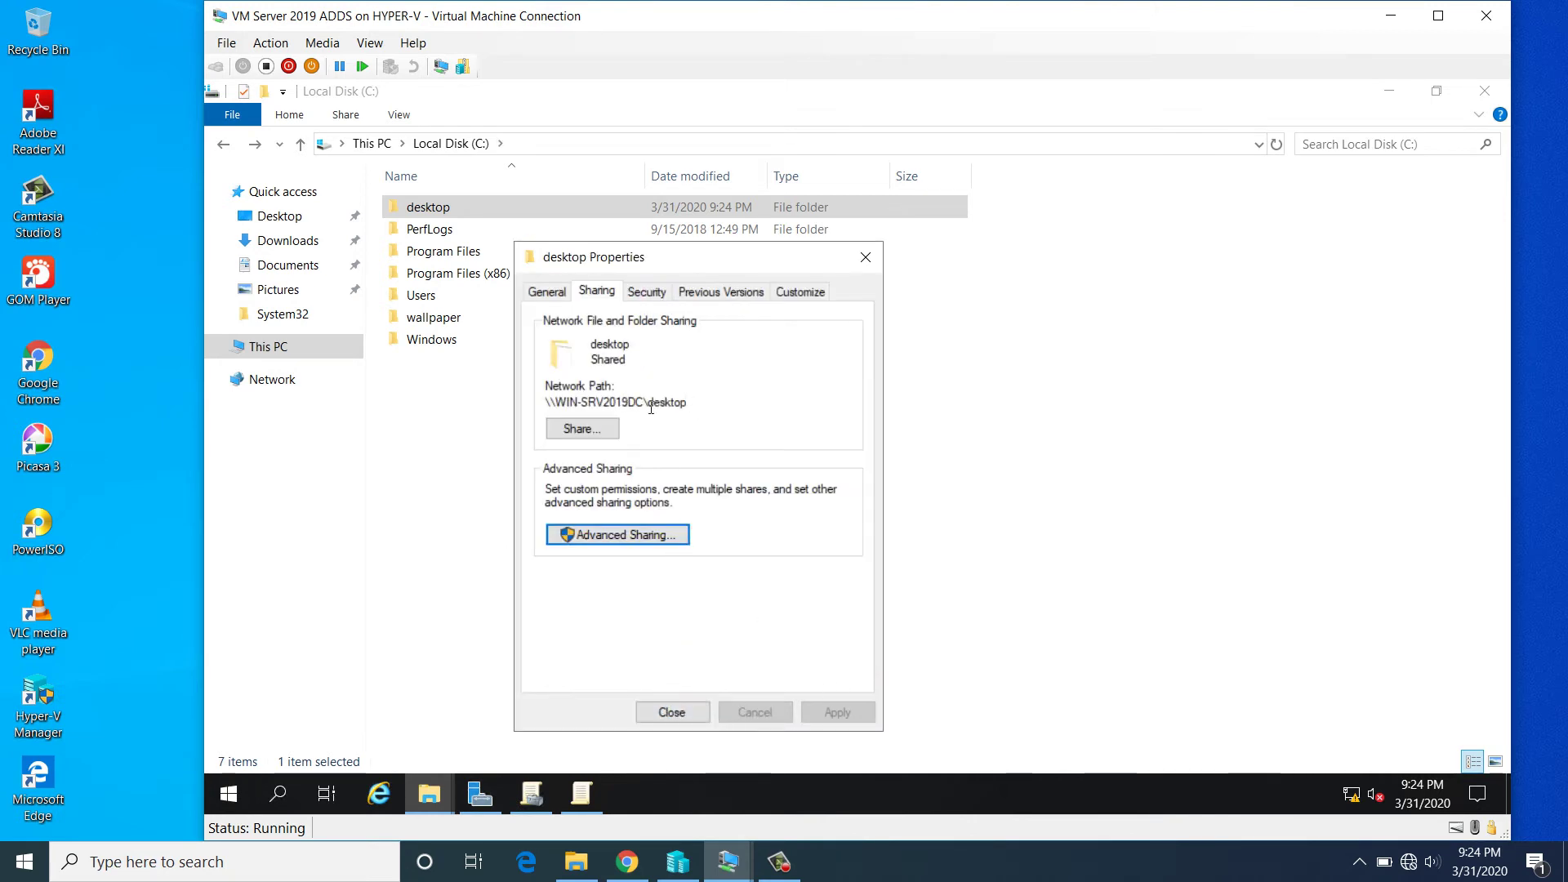
left_click(671, 712)
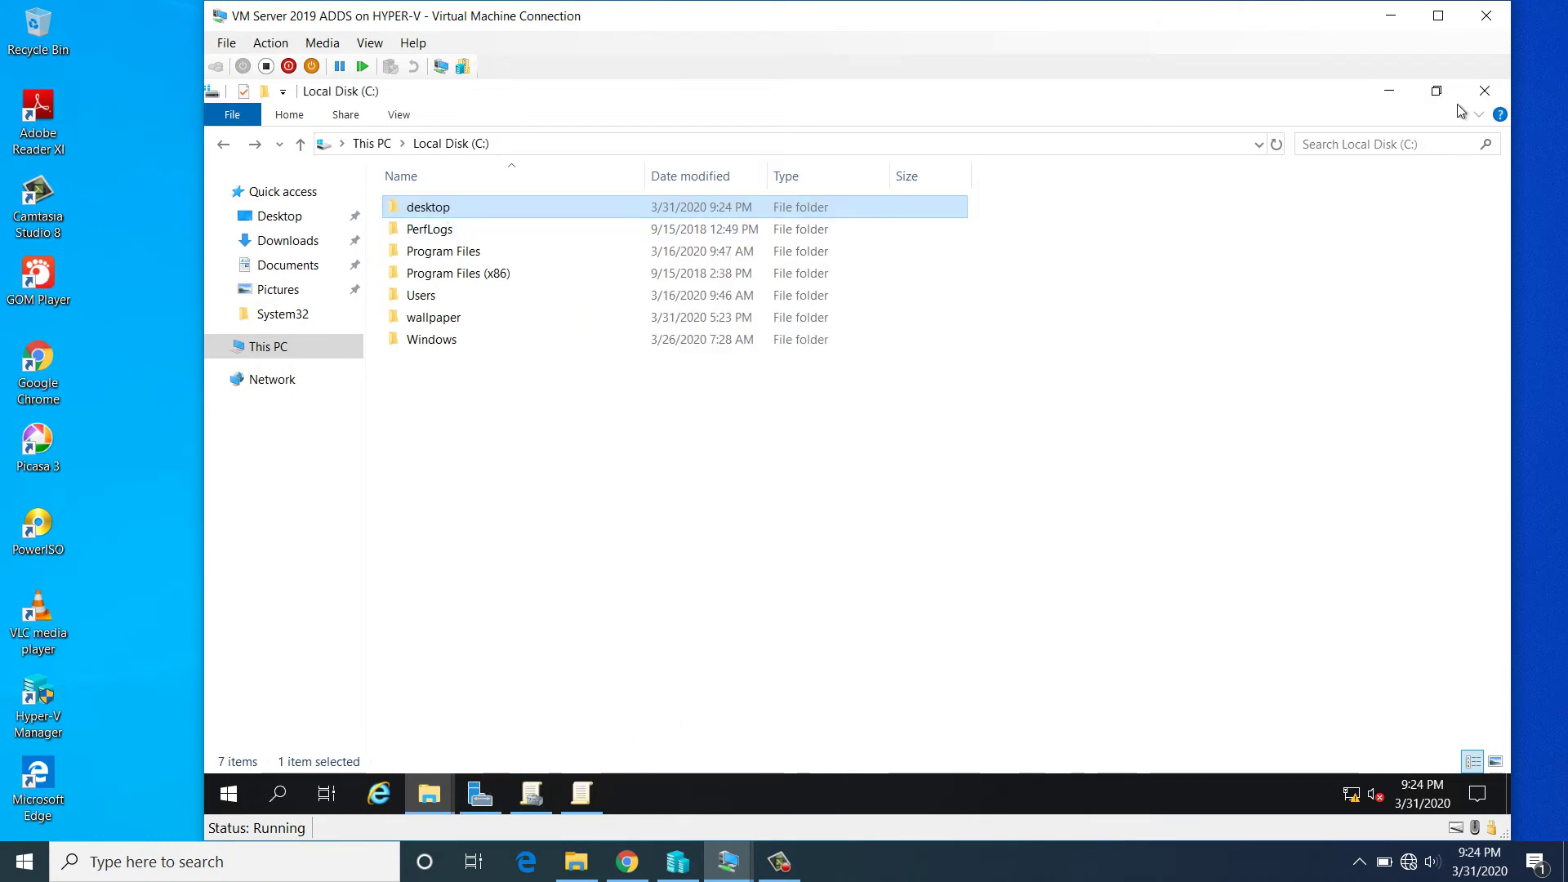
left_click(1485, 91)
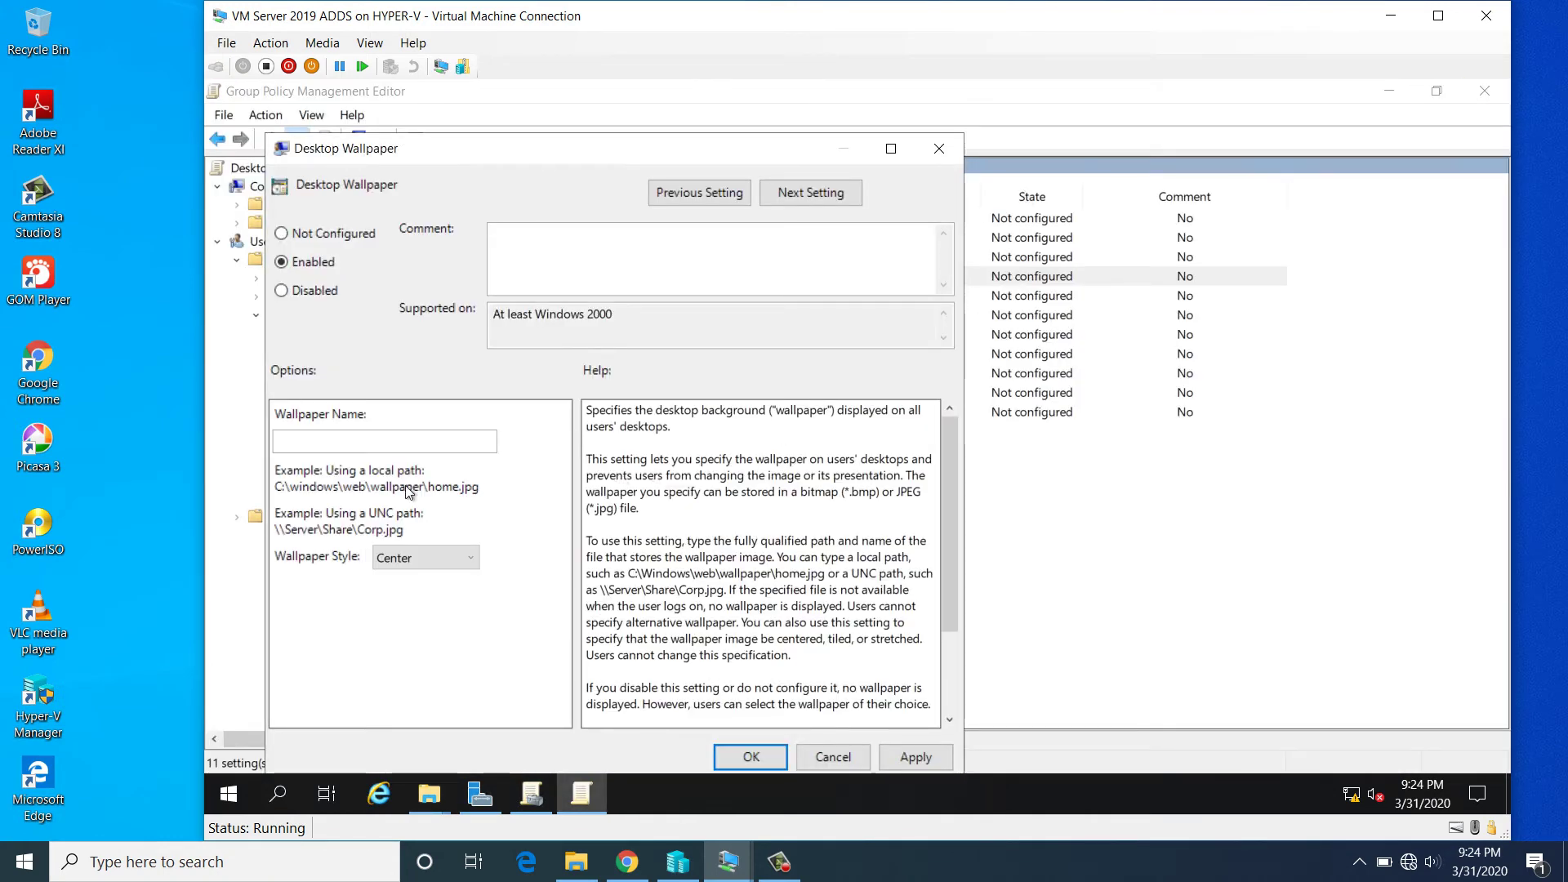
- Enter \\win-srv2019dc\desktop\policy.jpg as Wallpaper Name, keeping the Center style
left_click(329, 444)
type("\\\\win-srv2019dc")
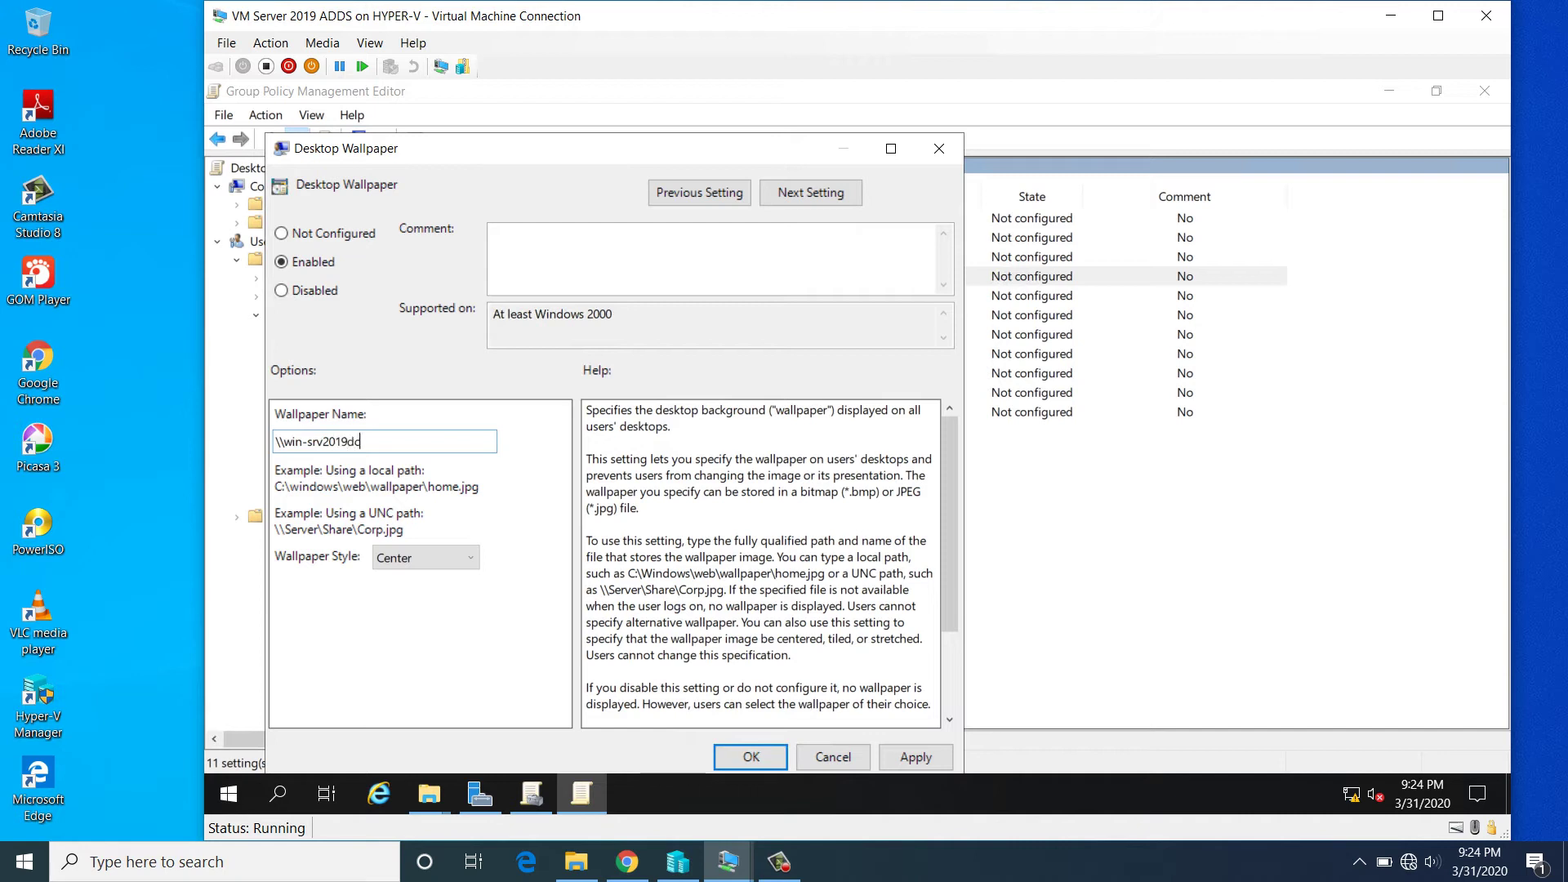
type("\\desktop\\policy.jpg")
left_click(470, 564)
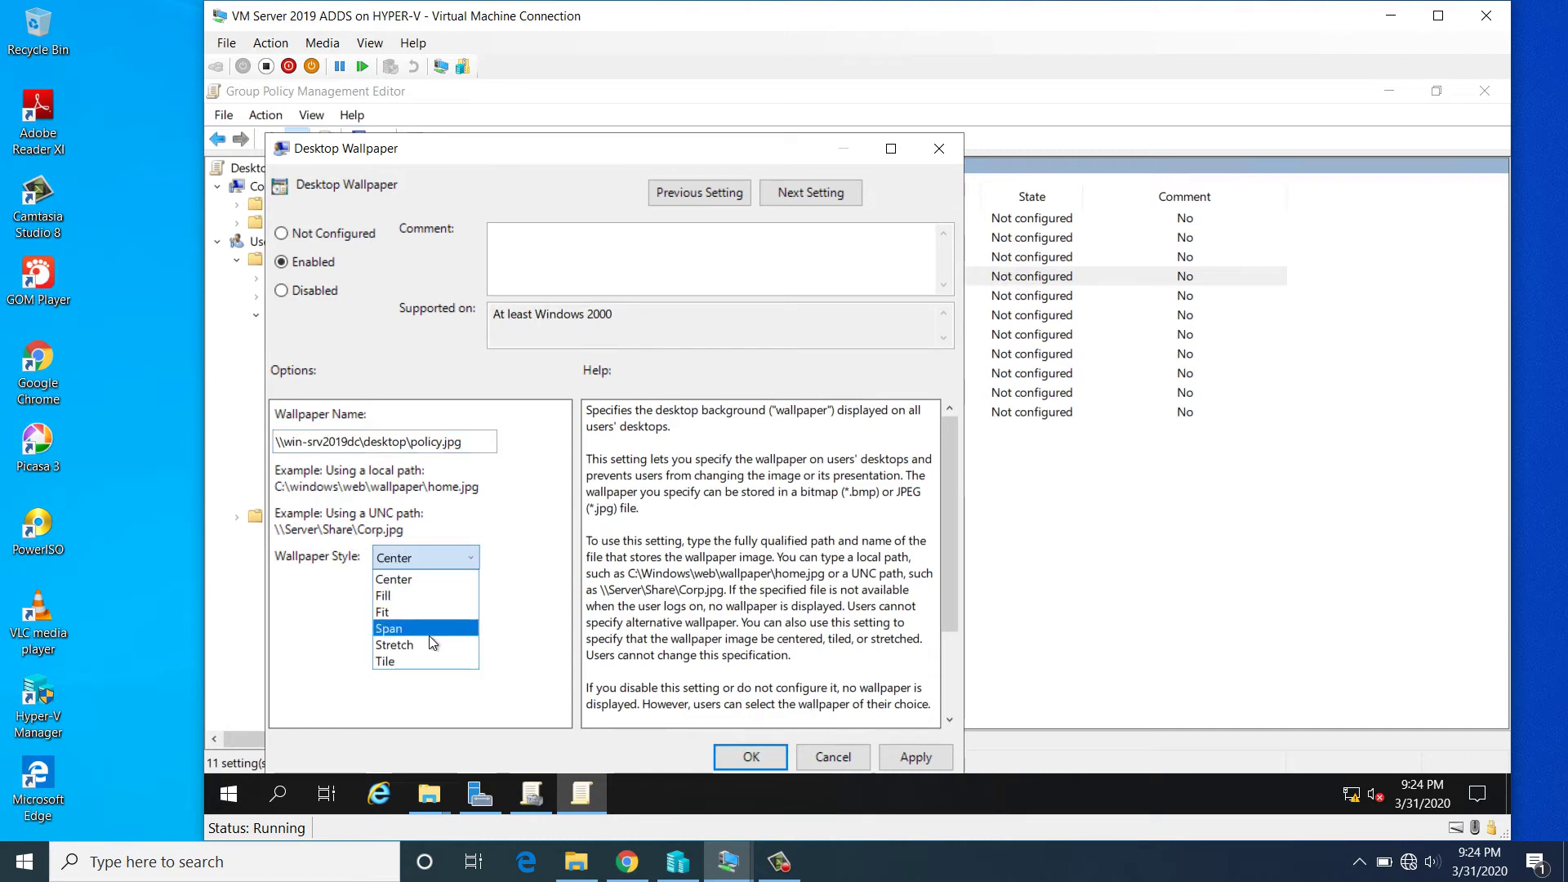
left_click(424, 580)
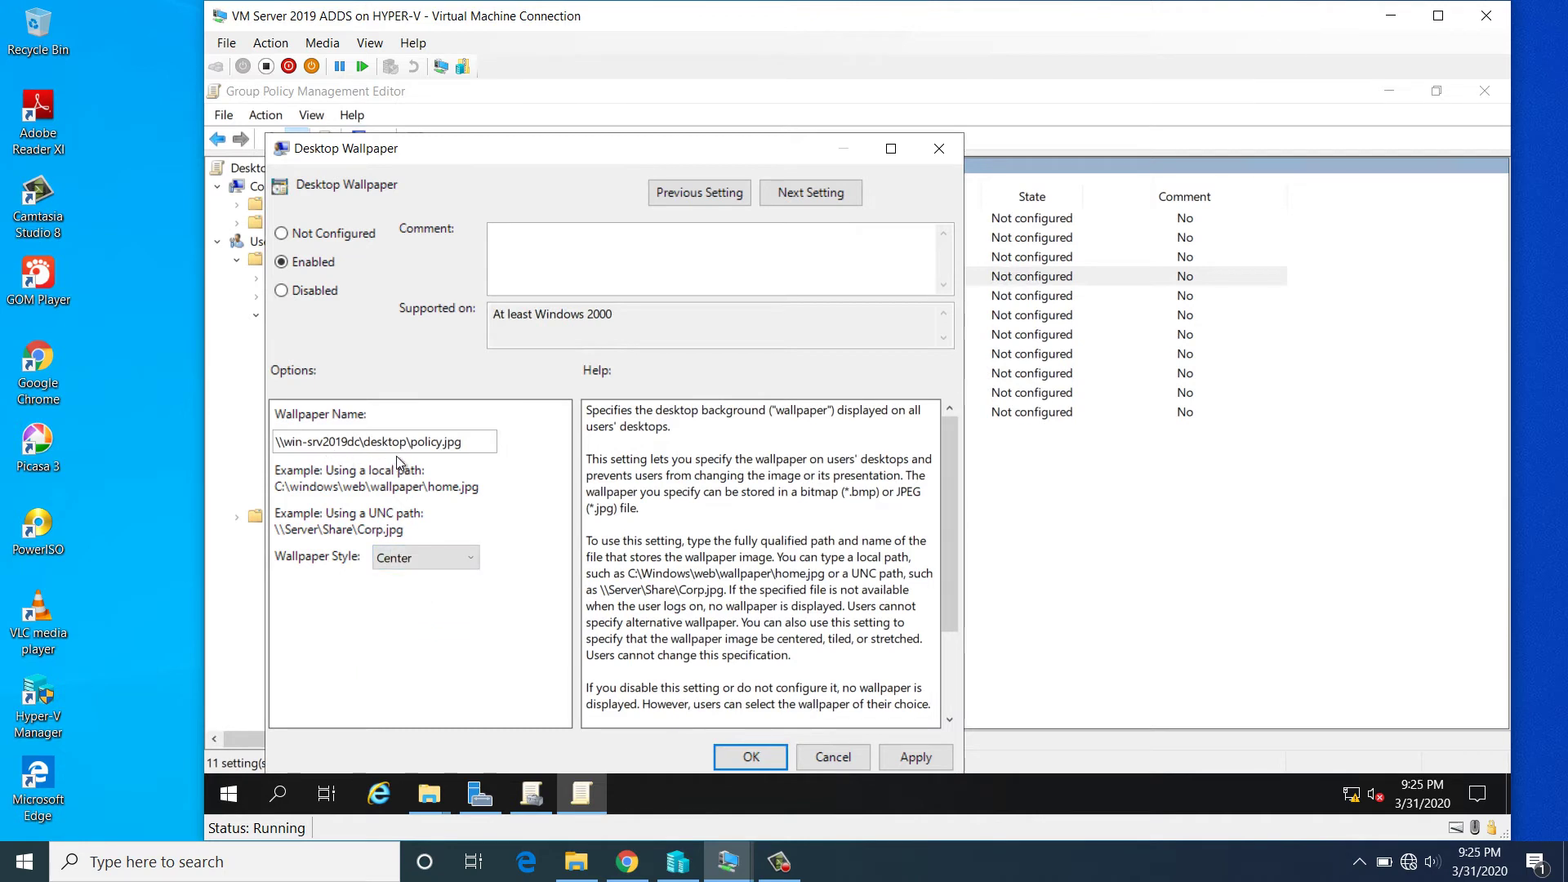
left_click_drag(404, 441, 369, 439)
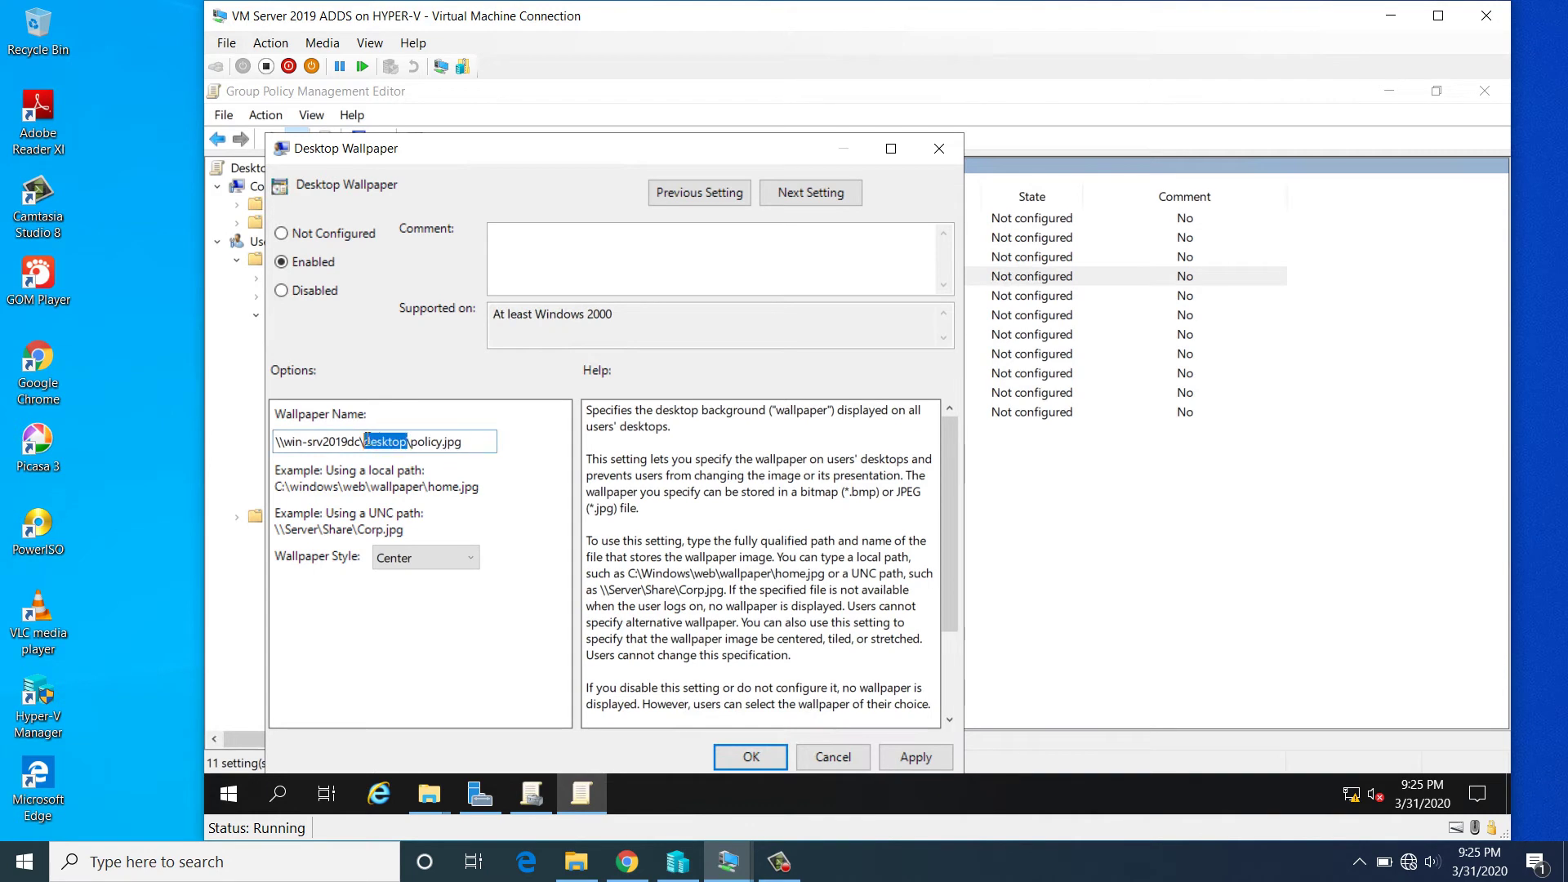
key("super+e")
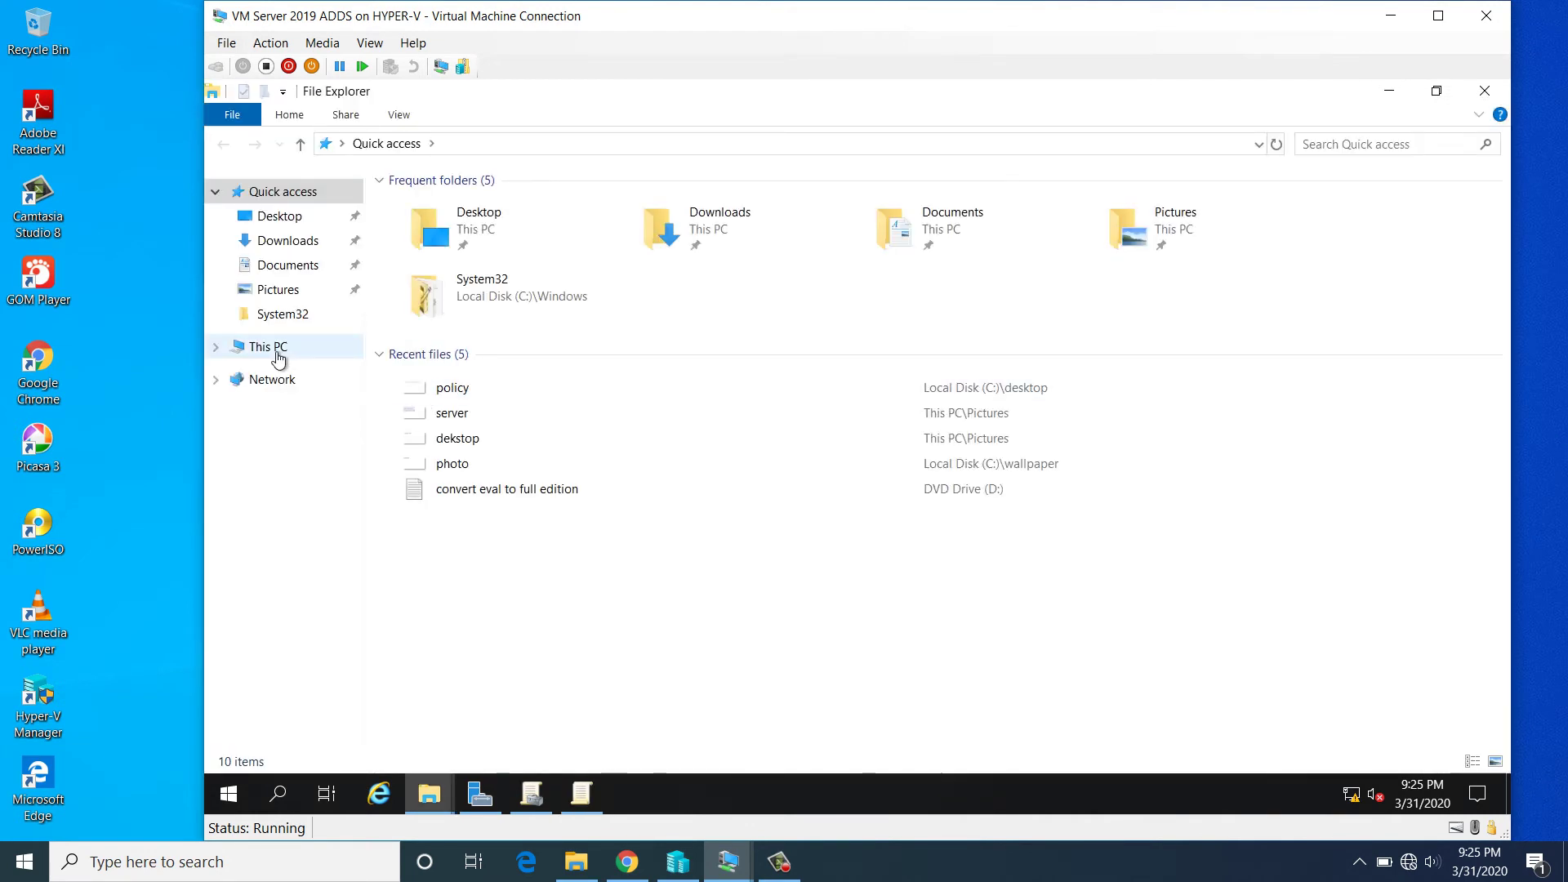
- Locate the desktop folder on Local Disk (C:) and compare it with the wallpaper path
left_click(277, 357)
left_click(683, 367)
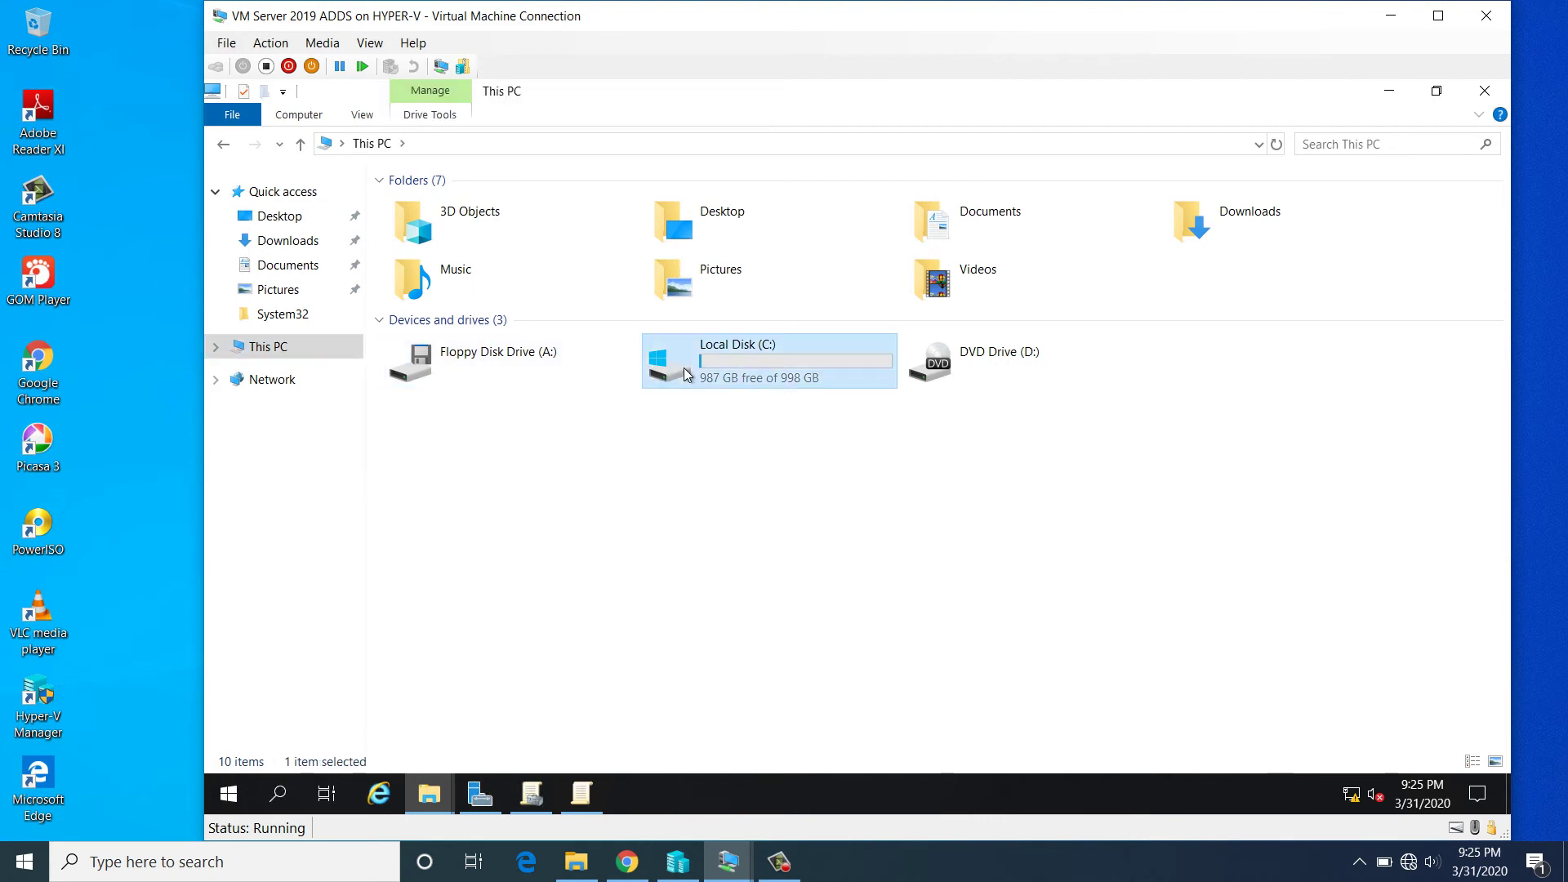
double_click(683, 367)
left_click(441, 214)
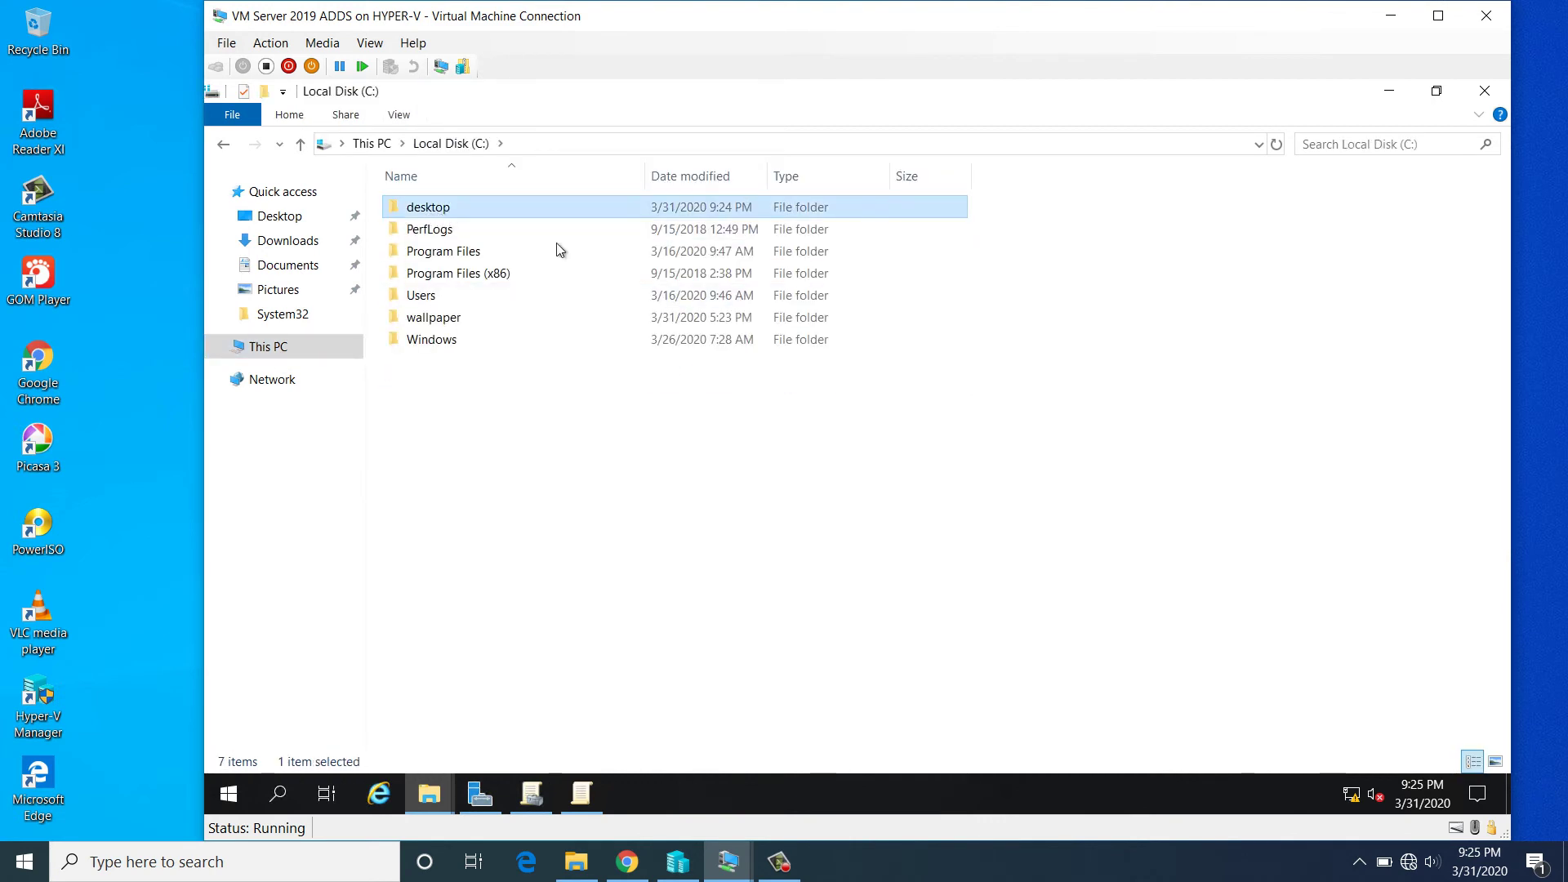
left_click(583, 795)
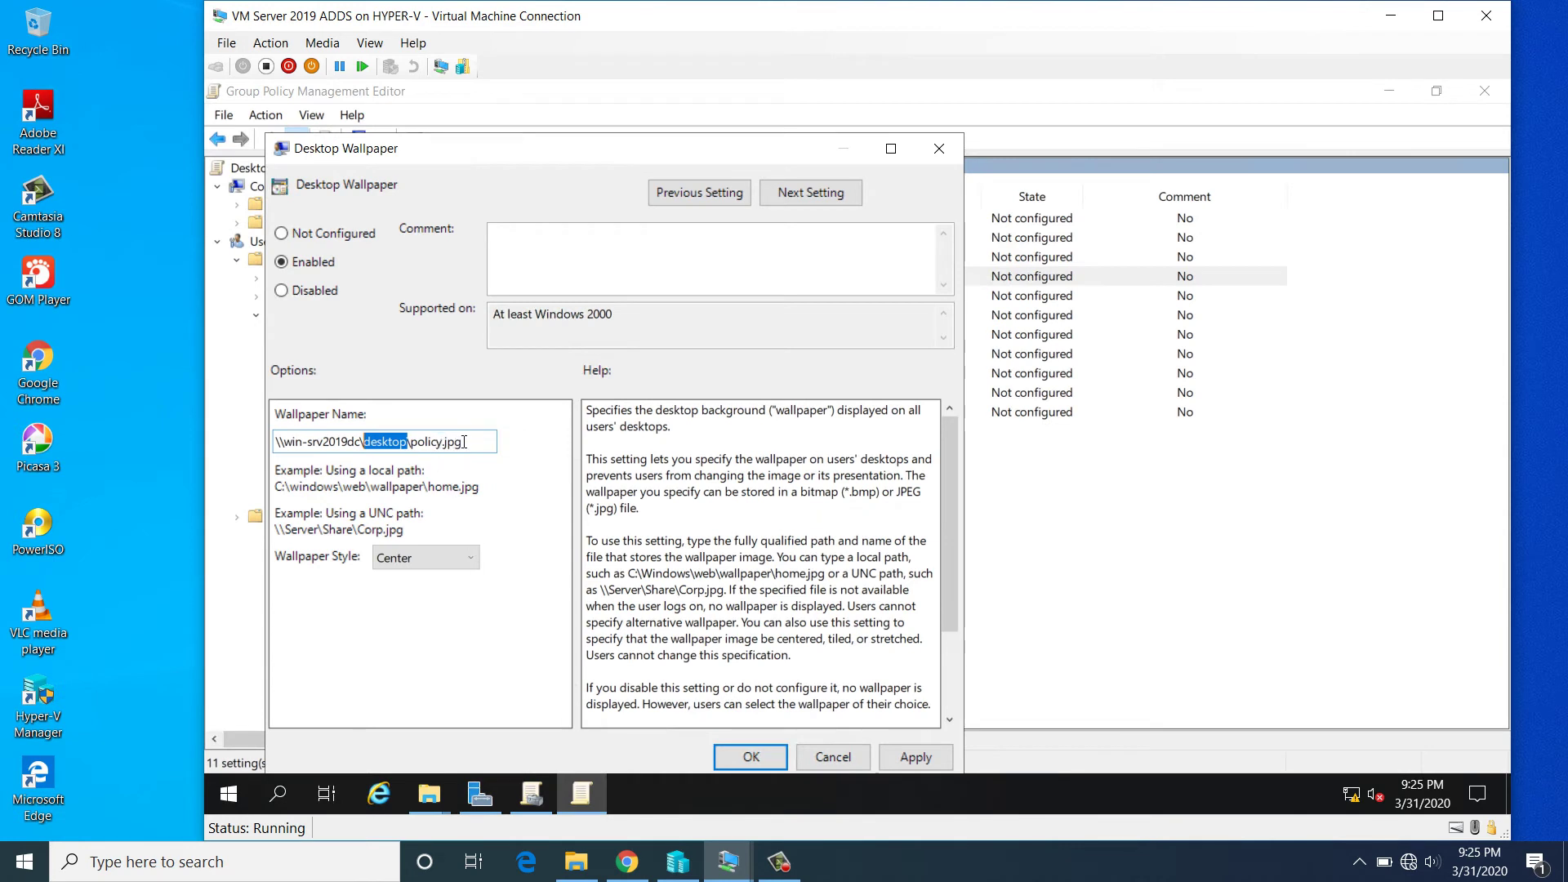
left_click_drag(464, 442, 413, 435)
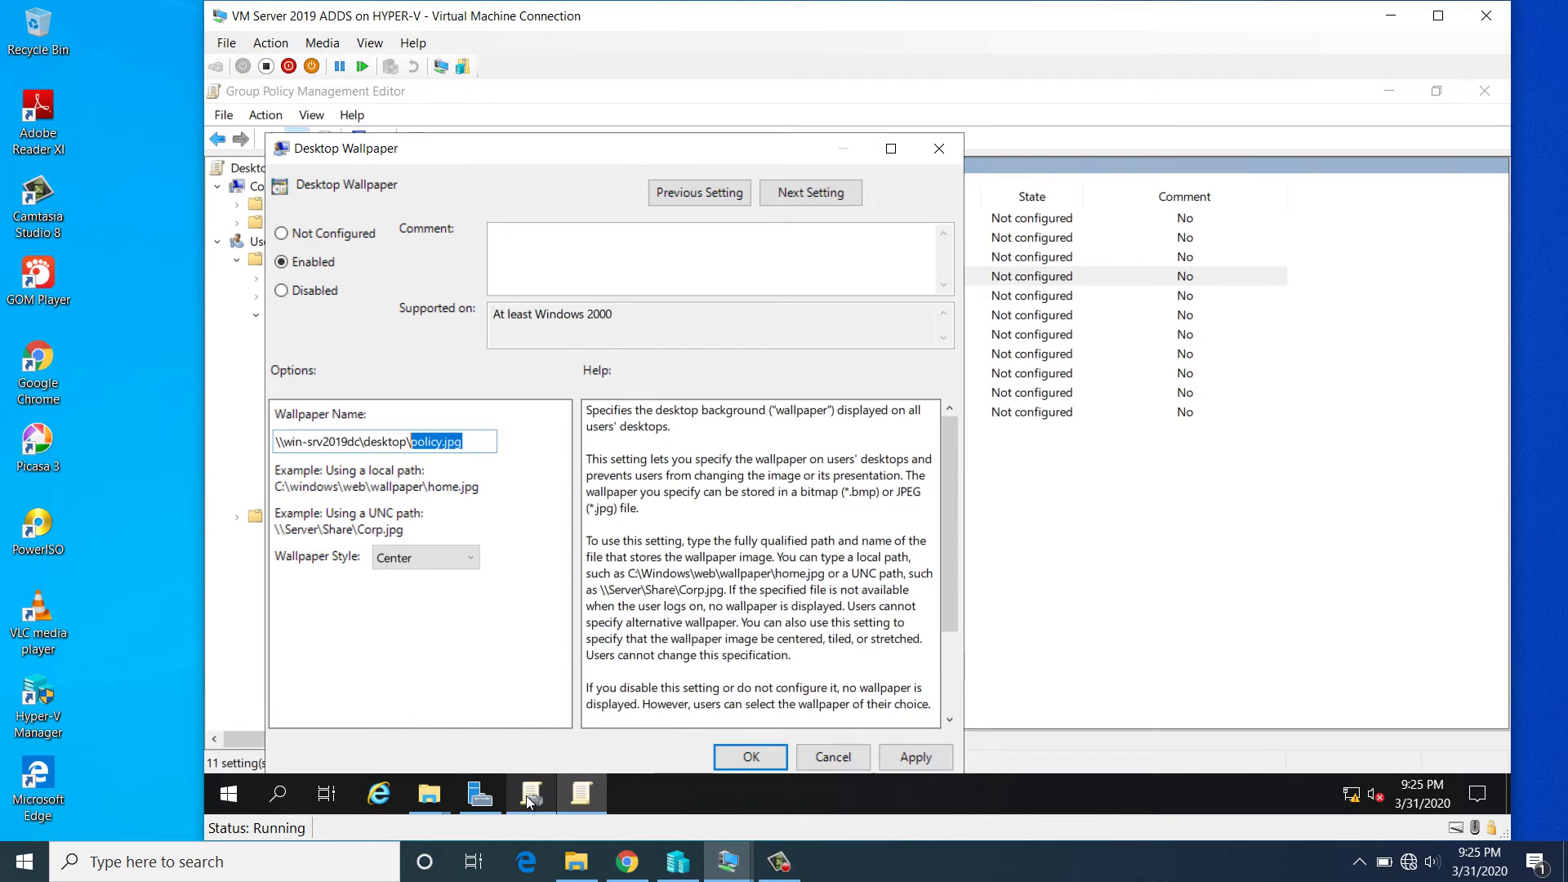
- Confirm policy.jpg is inside C:\desktop, then close File Explorer
mouse_move(441, 802)
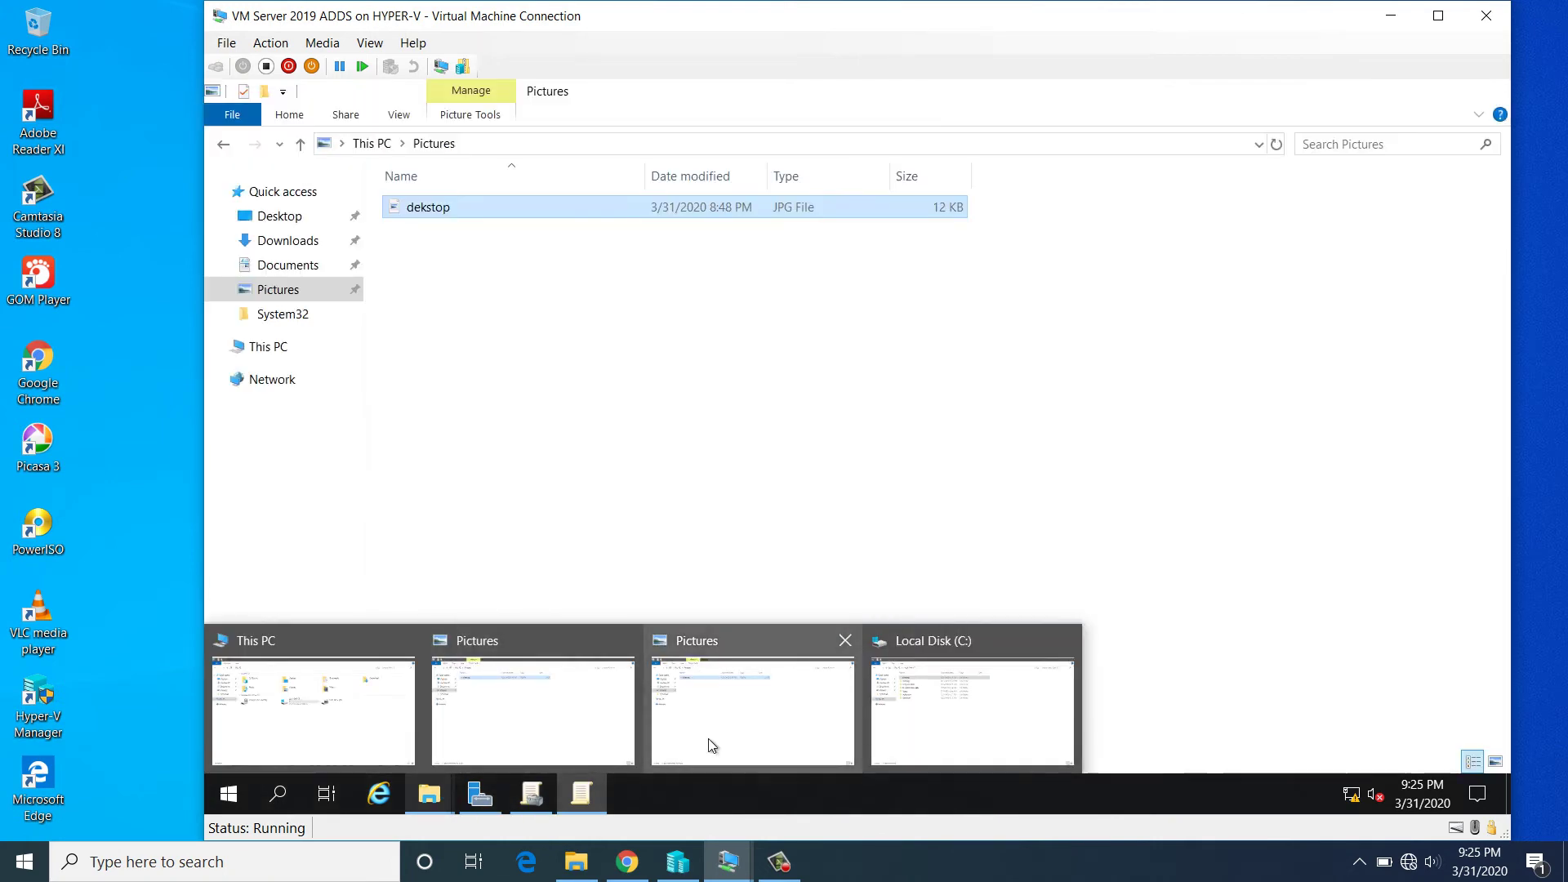
mouse_move(438, 714)
left_click(939, 690)
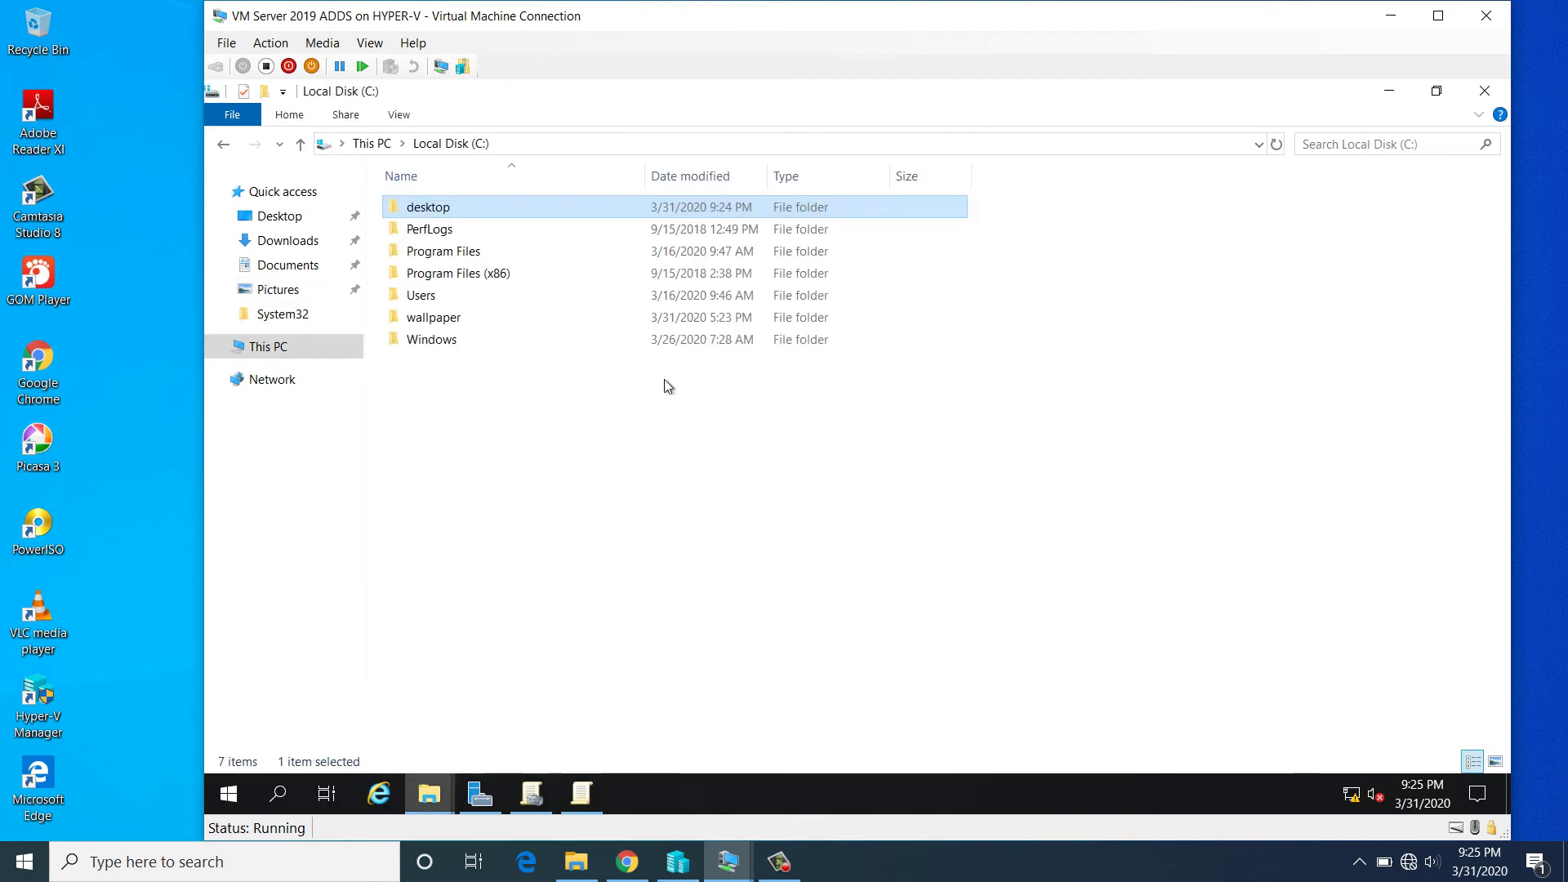
double_click(454, 209)
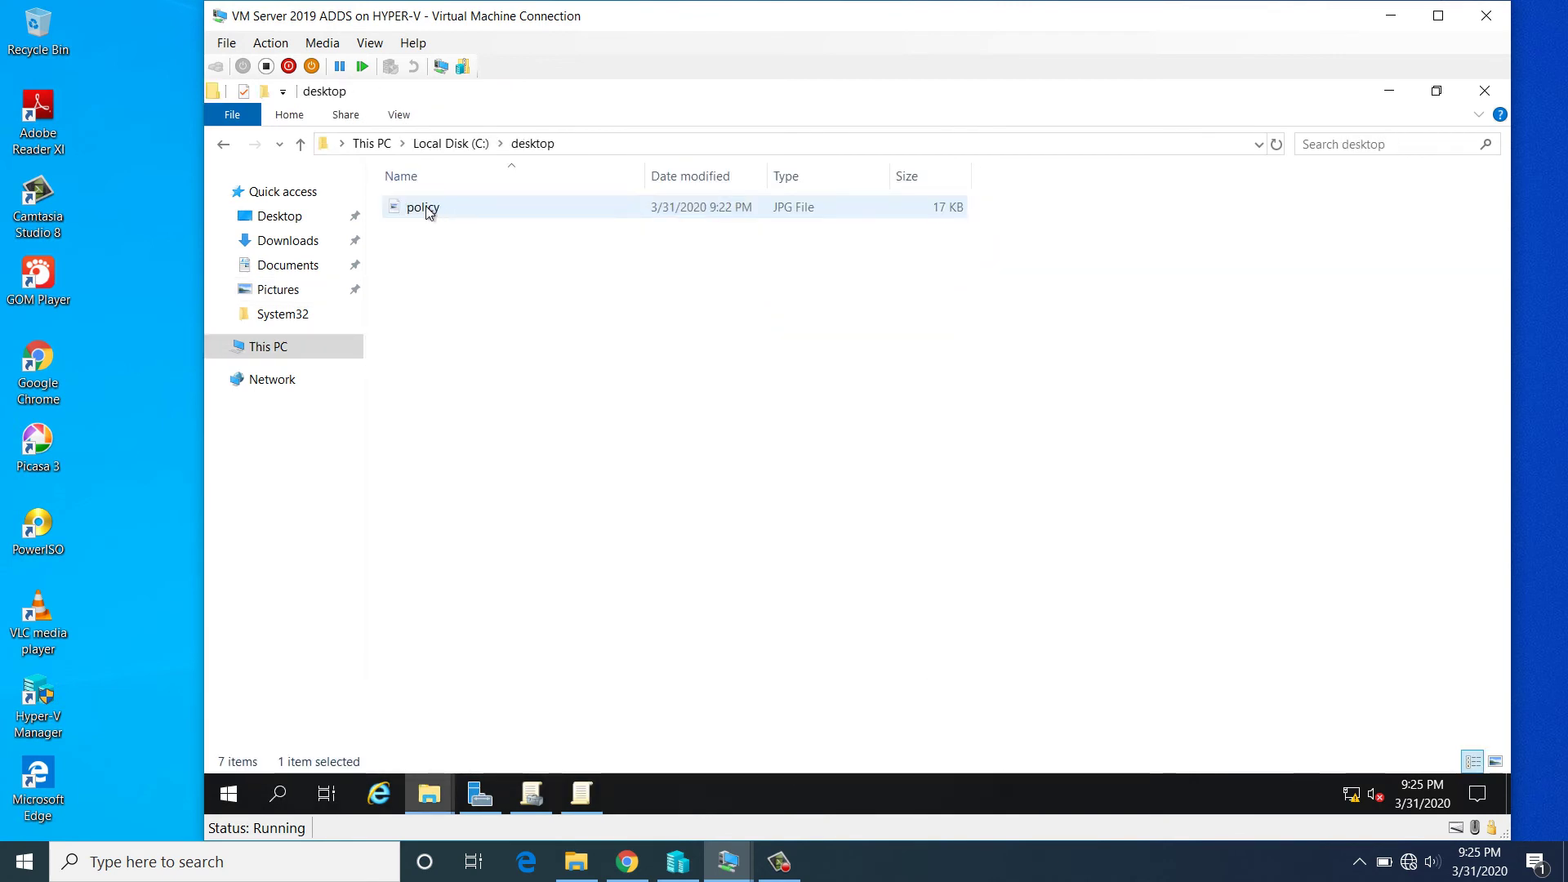
left_click(476, 211)
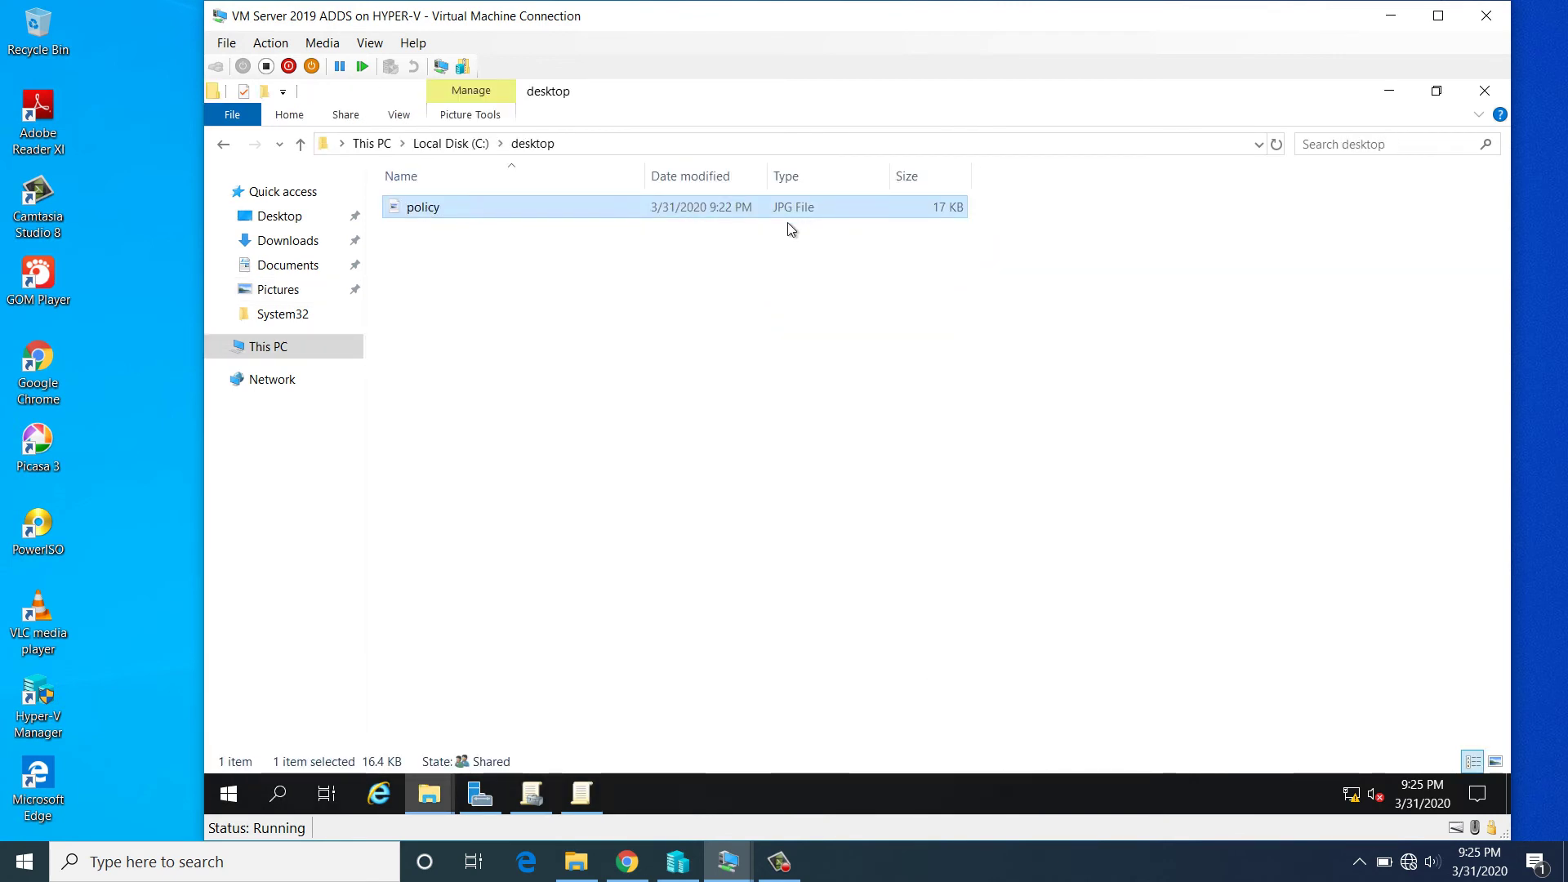
left_click(1483, 91)
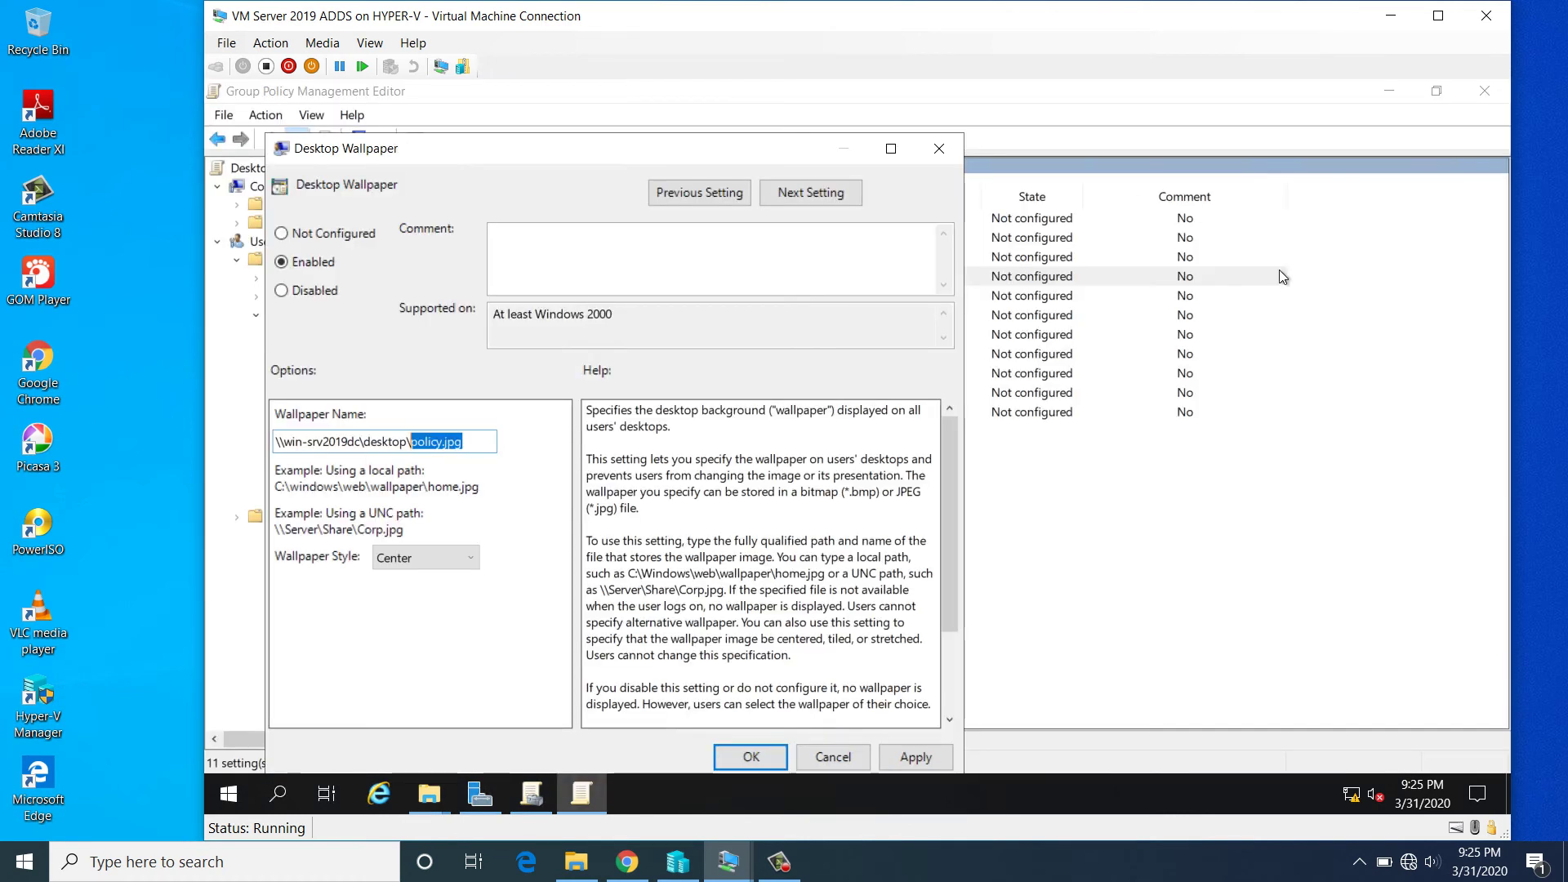
left_click(485, 443)
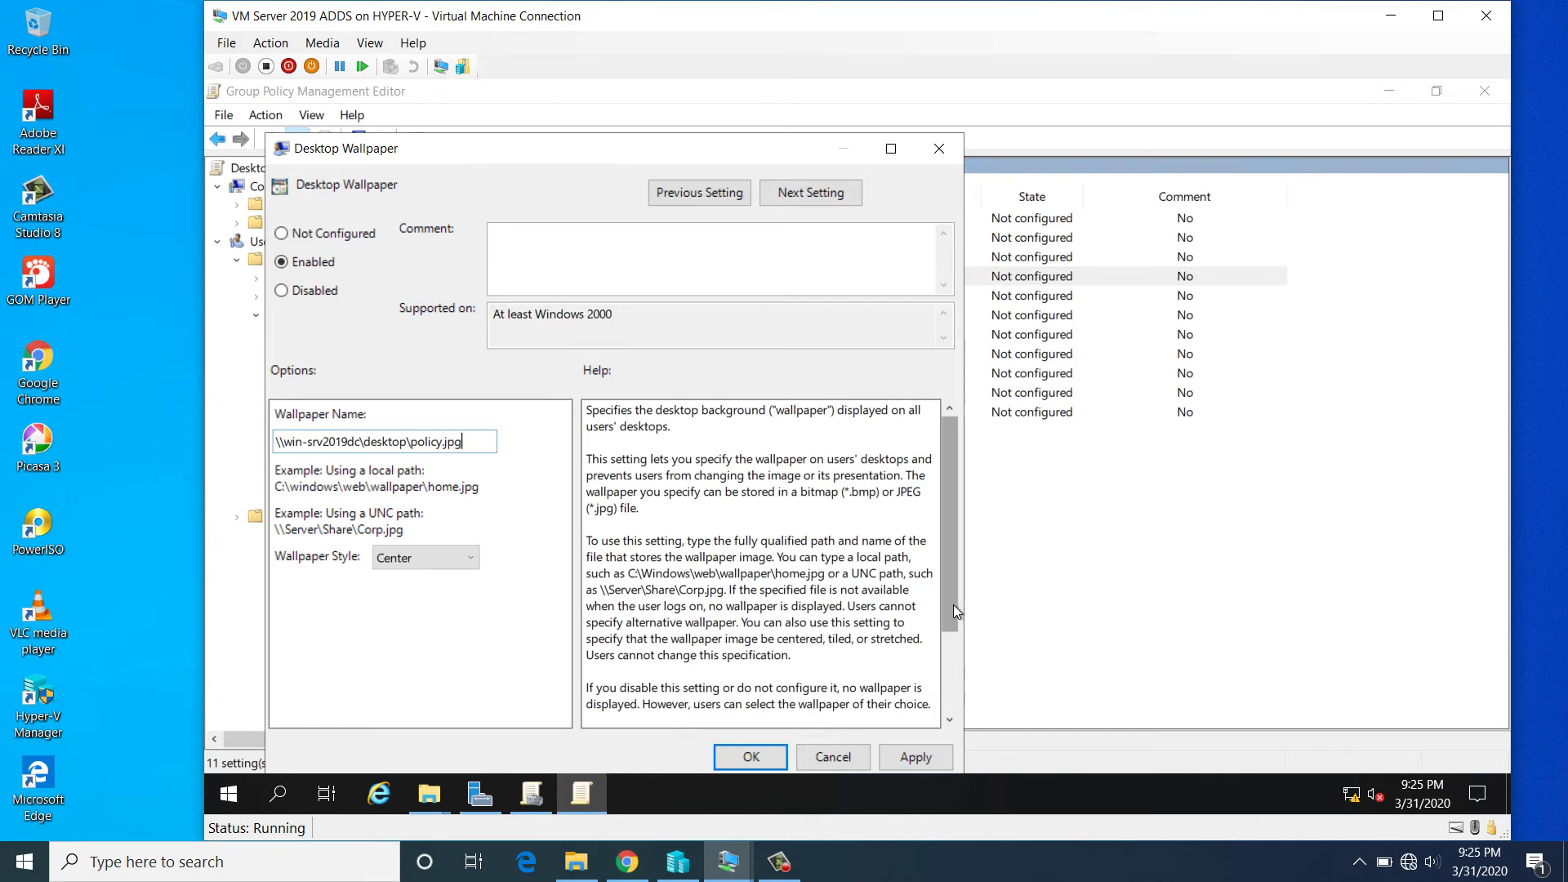
- Apply and OK the Desktop Wallpaper setting, then close both Group Policy windows
left_click_drag(953, 604, 954, 722)
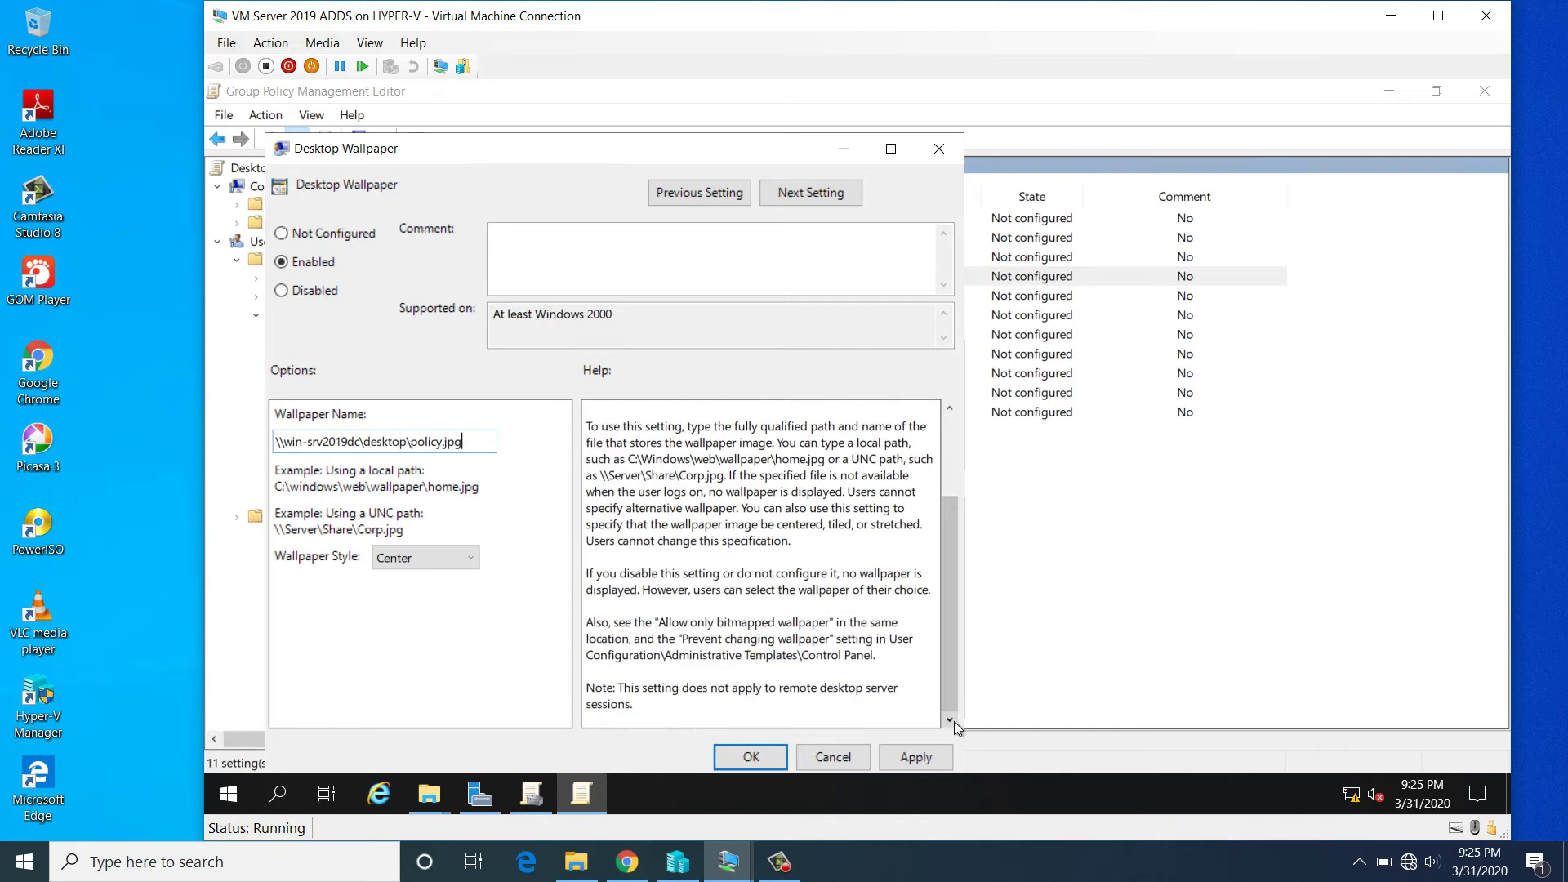
left_click(919, 758)
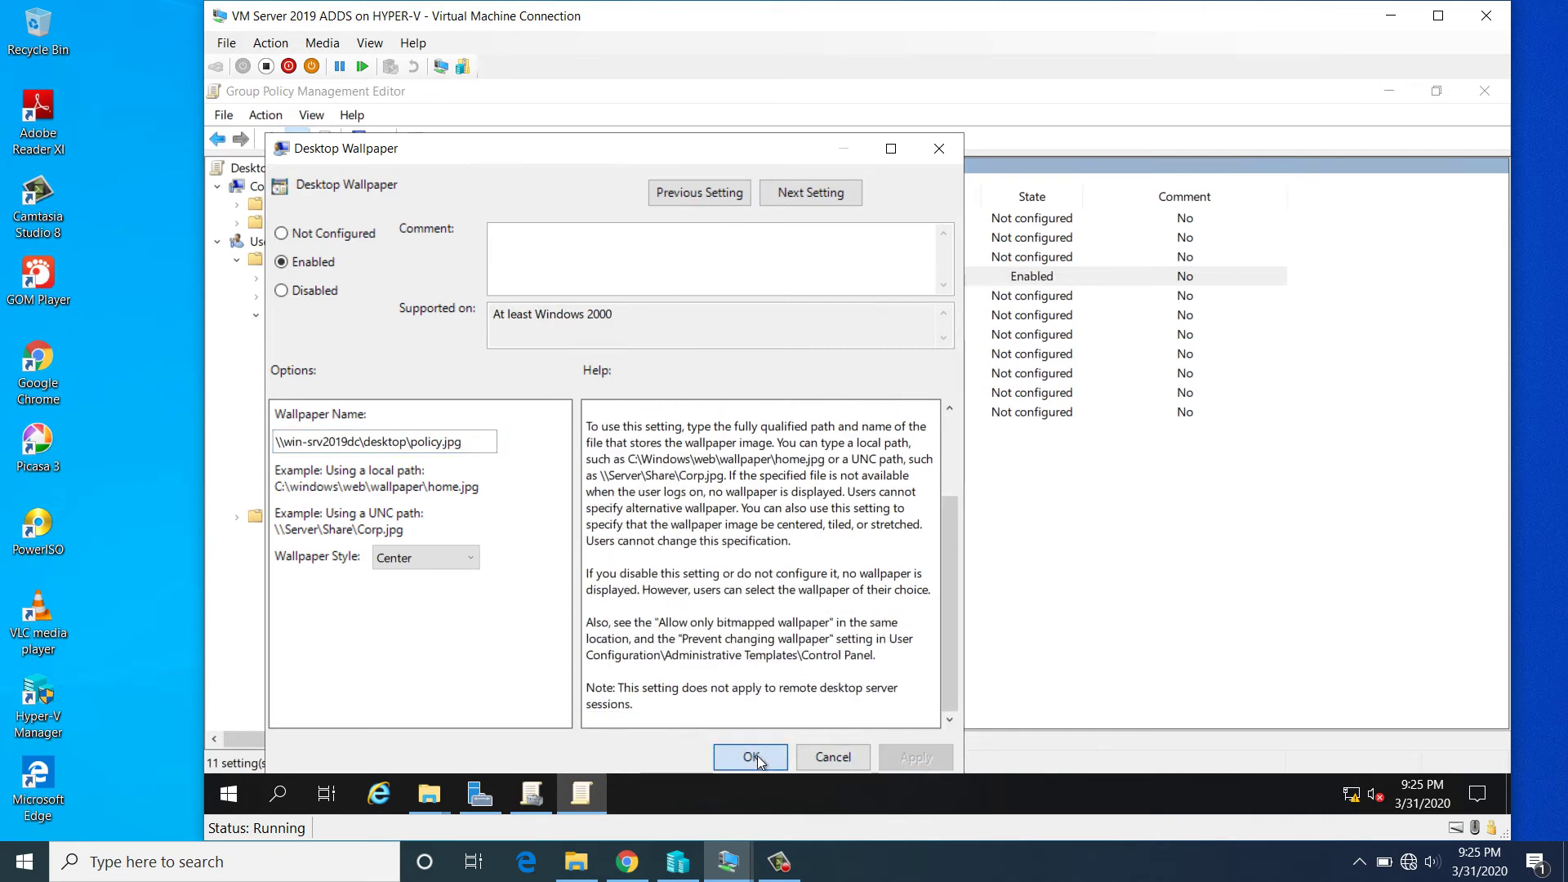
left_click(752, 756)
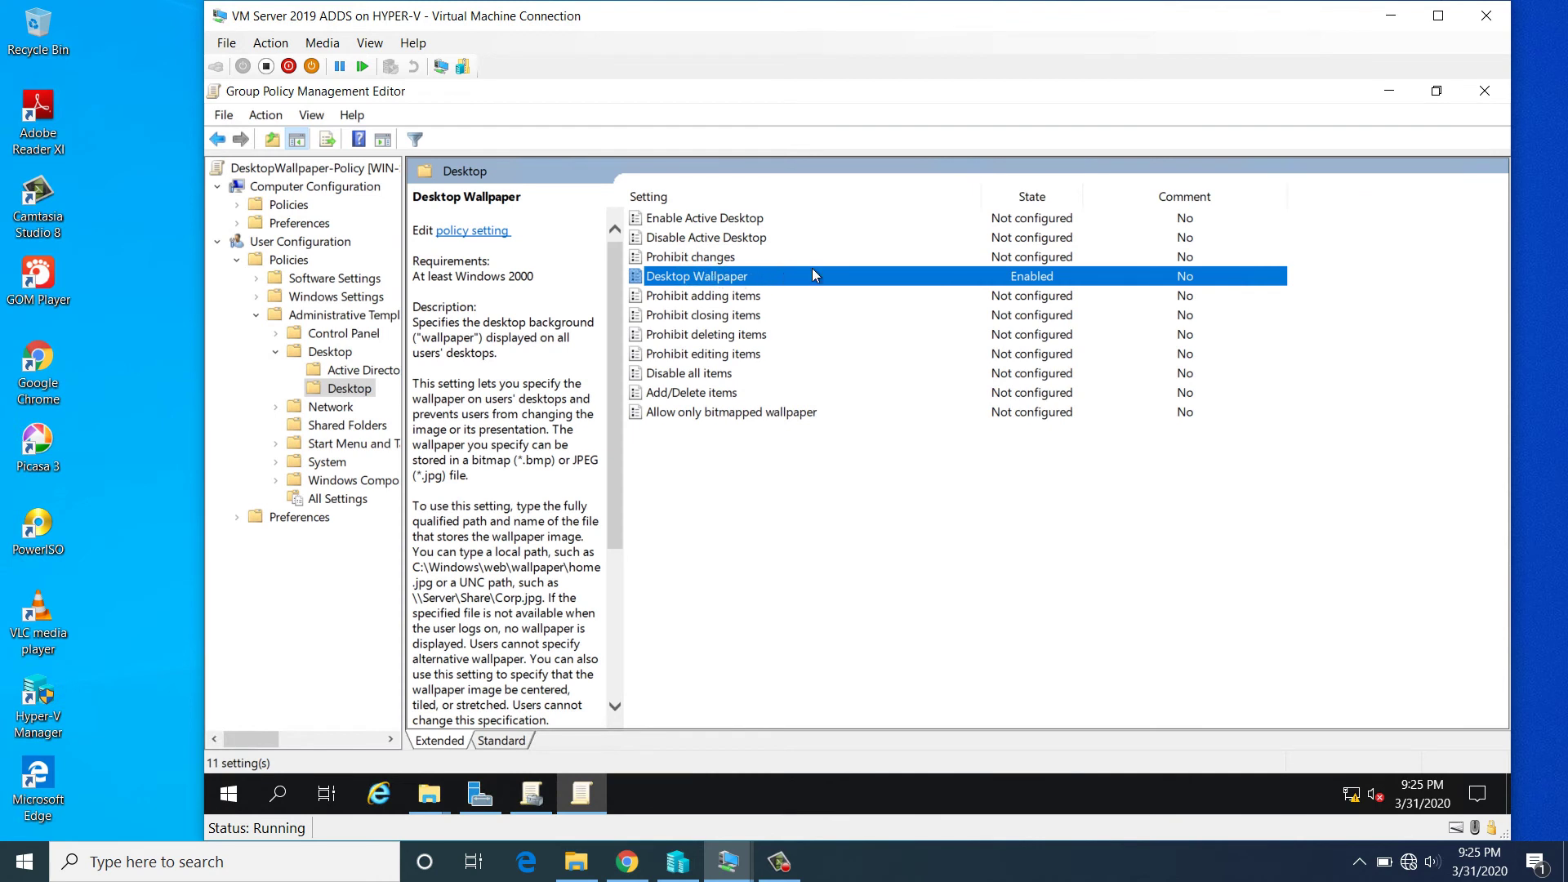
left_click(1484, 90)
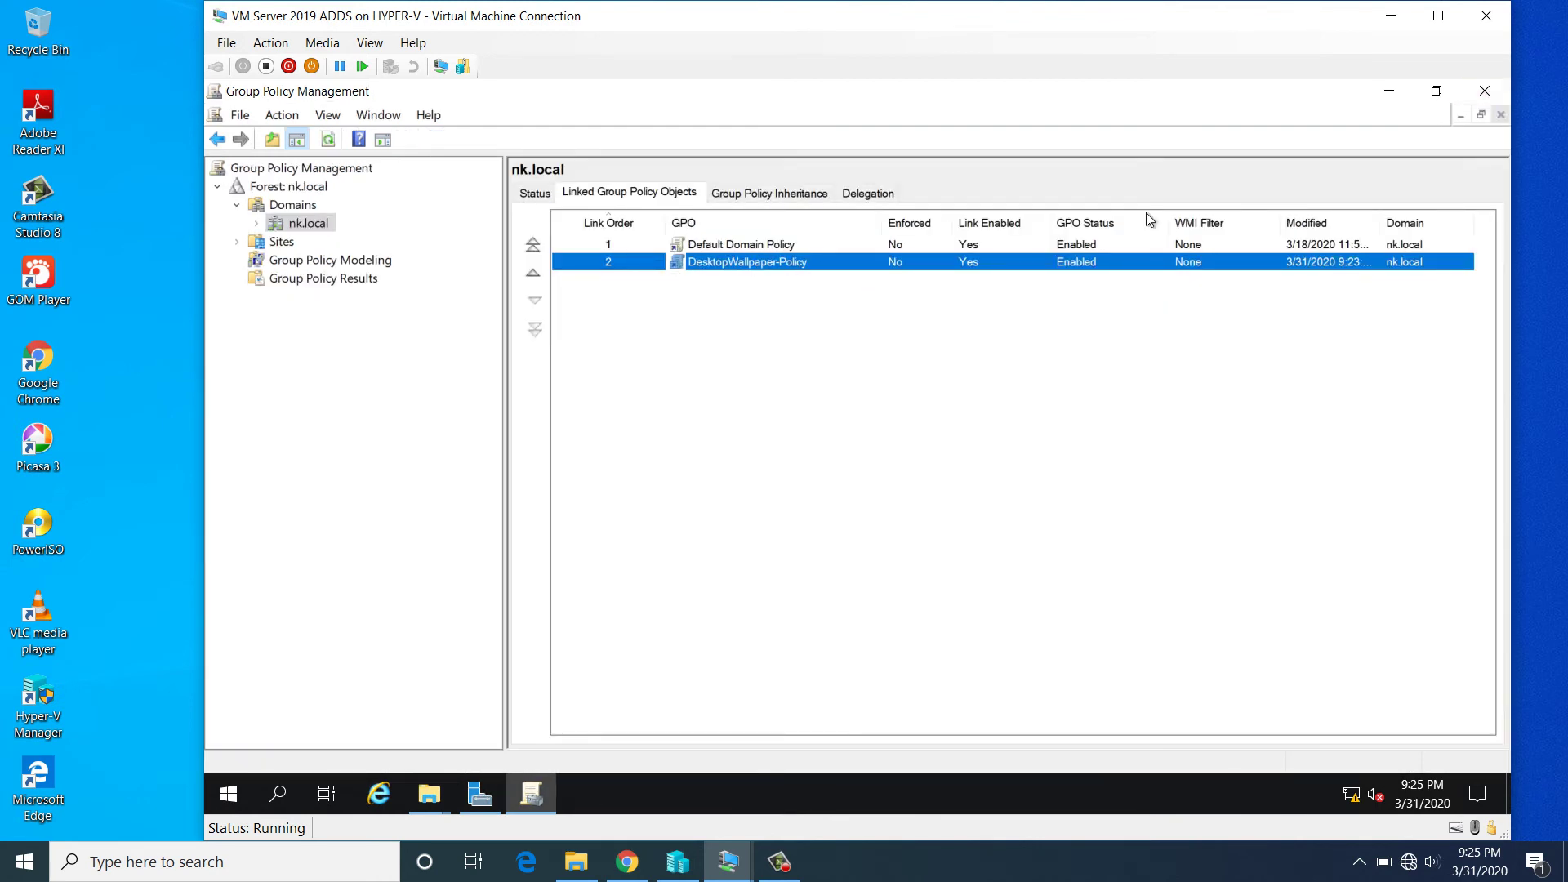
left_click(1486, 95)
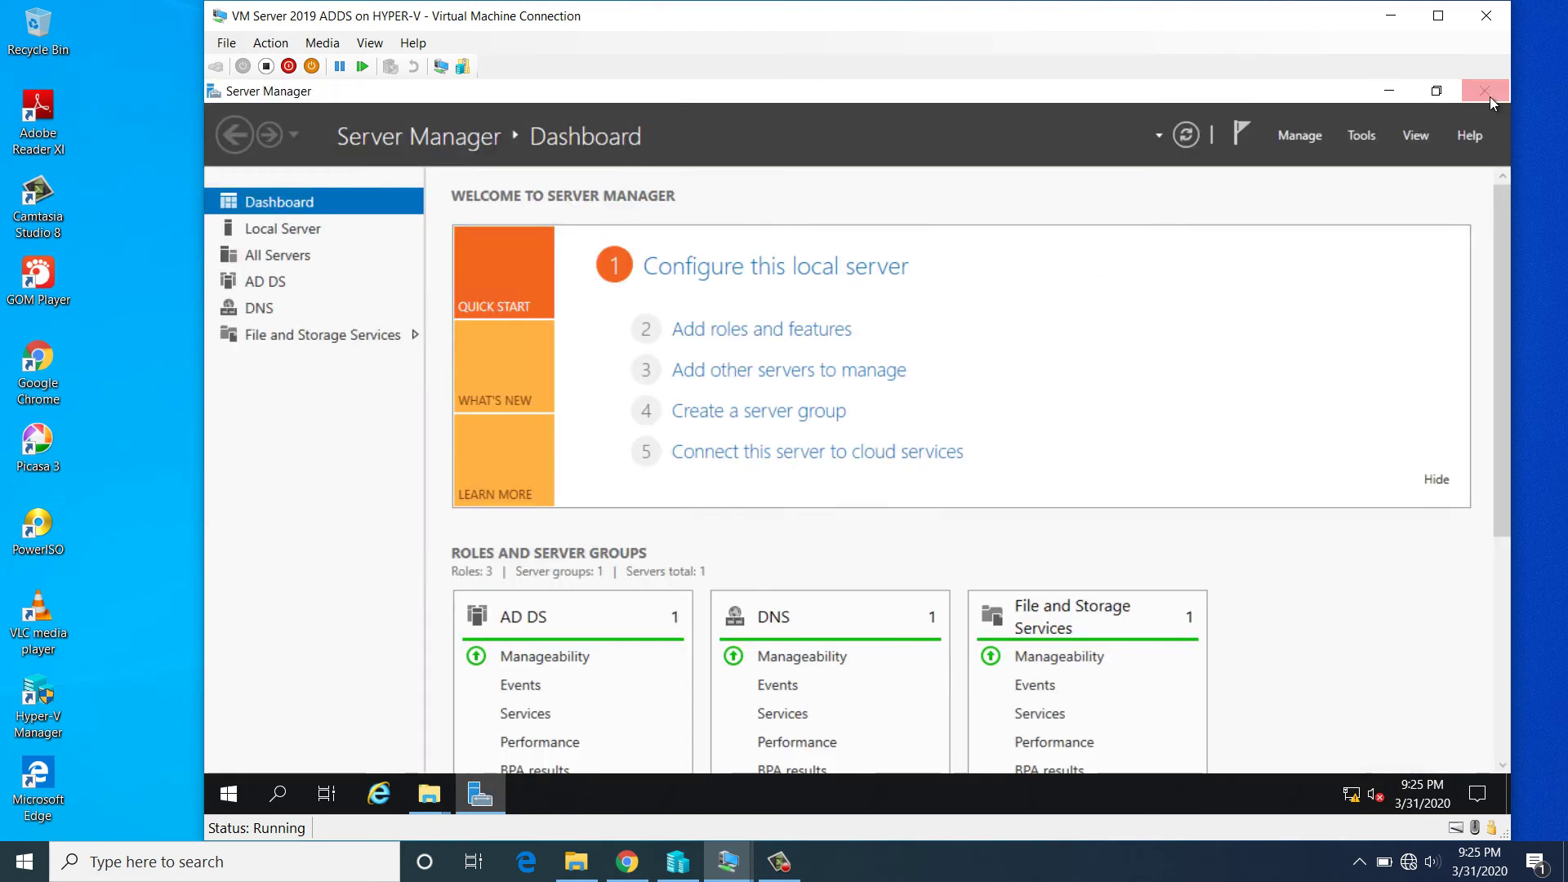
left_click(1355, 135)
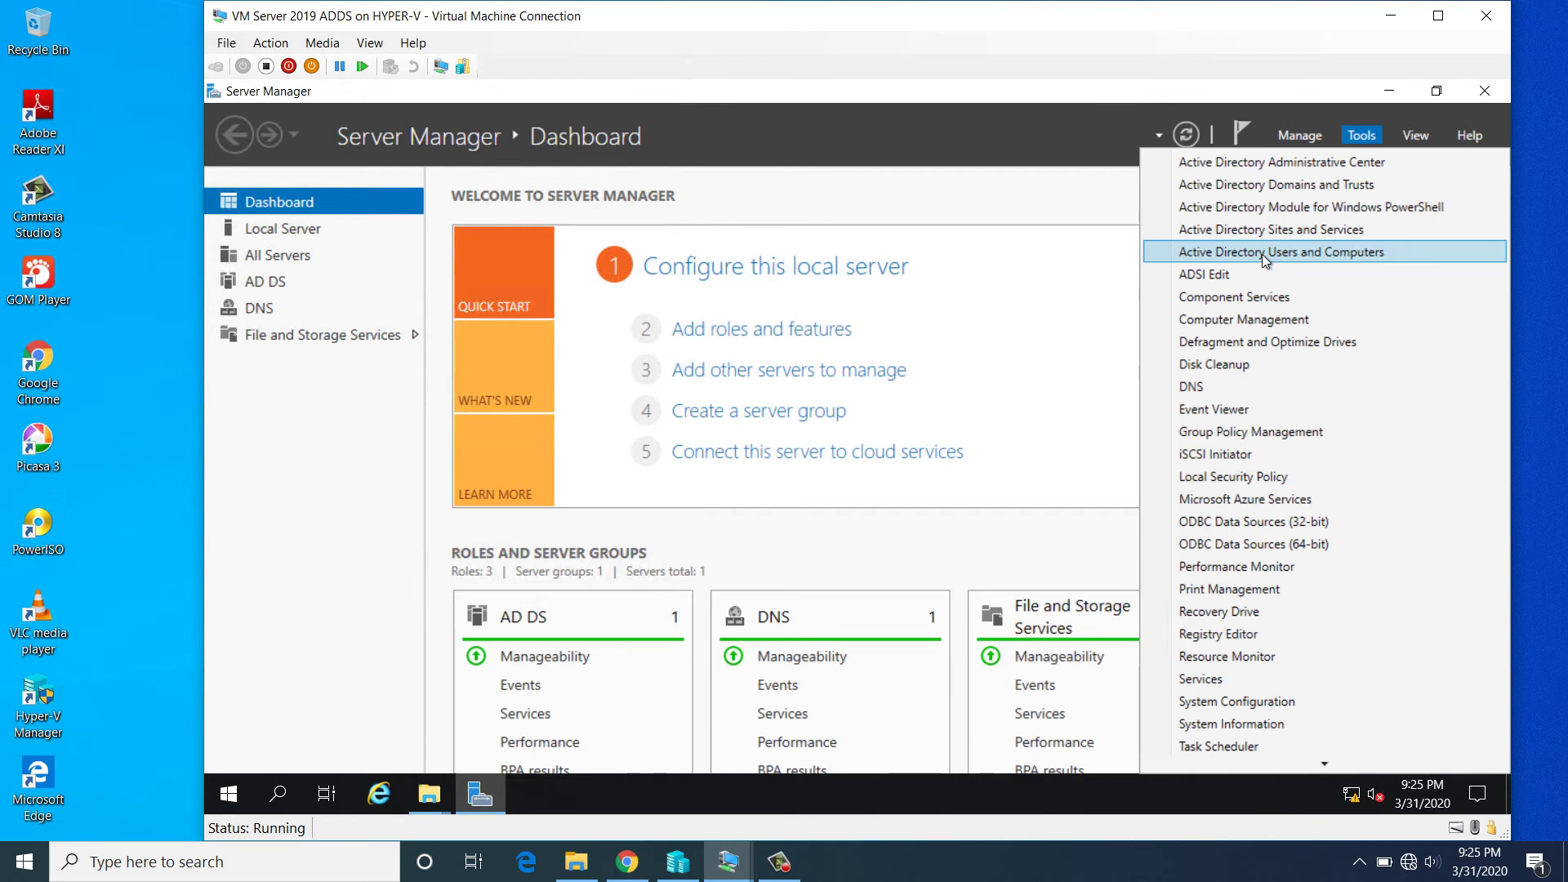
left_click(1261, 254)
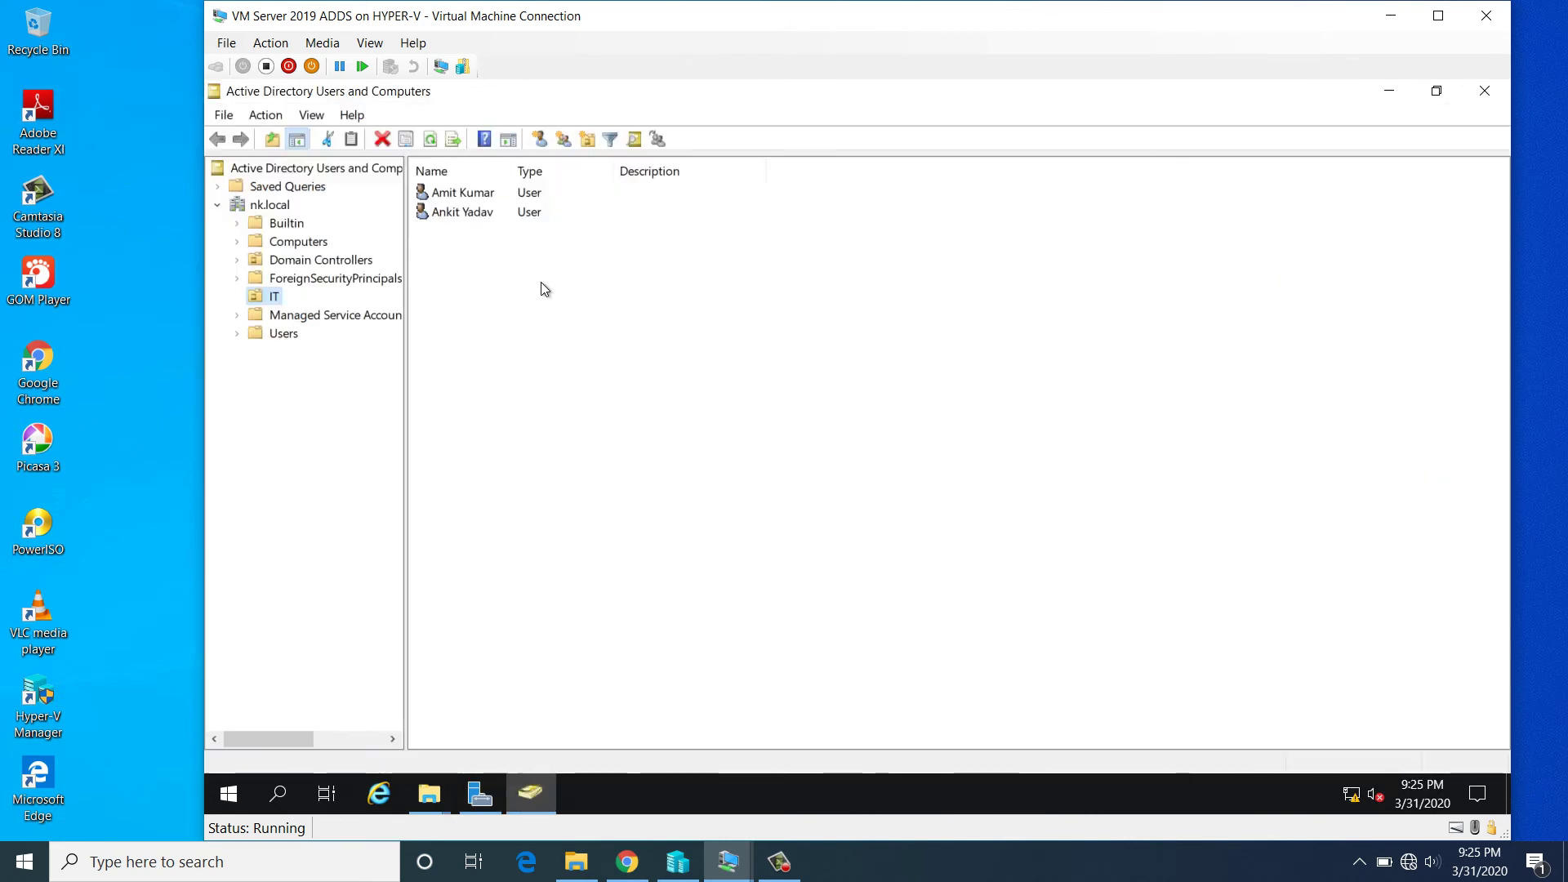
left_click(289, 331)
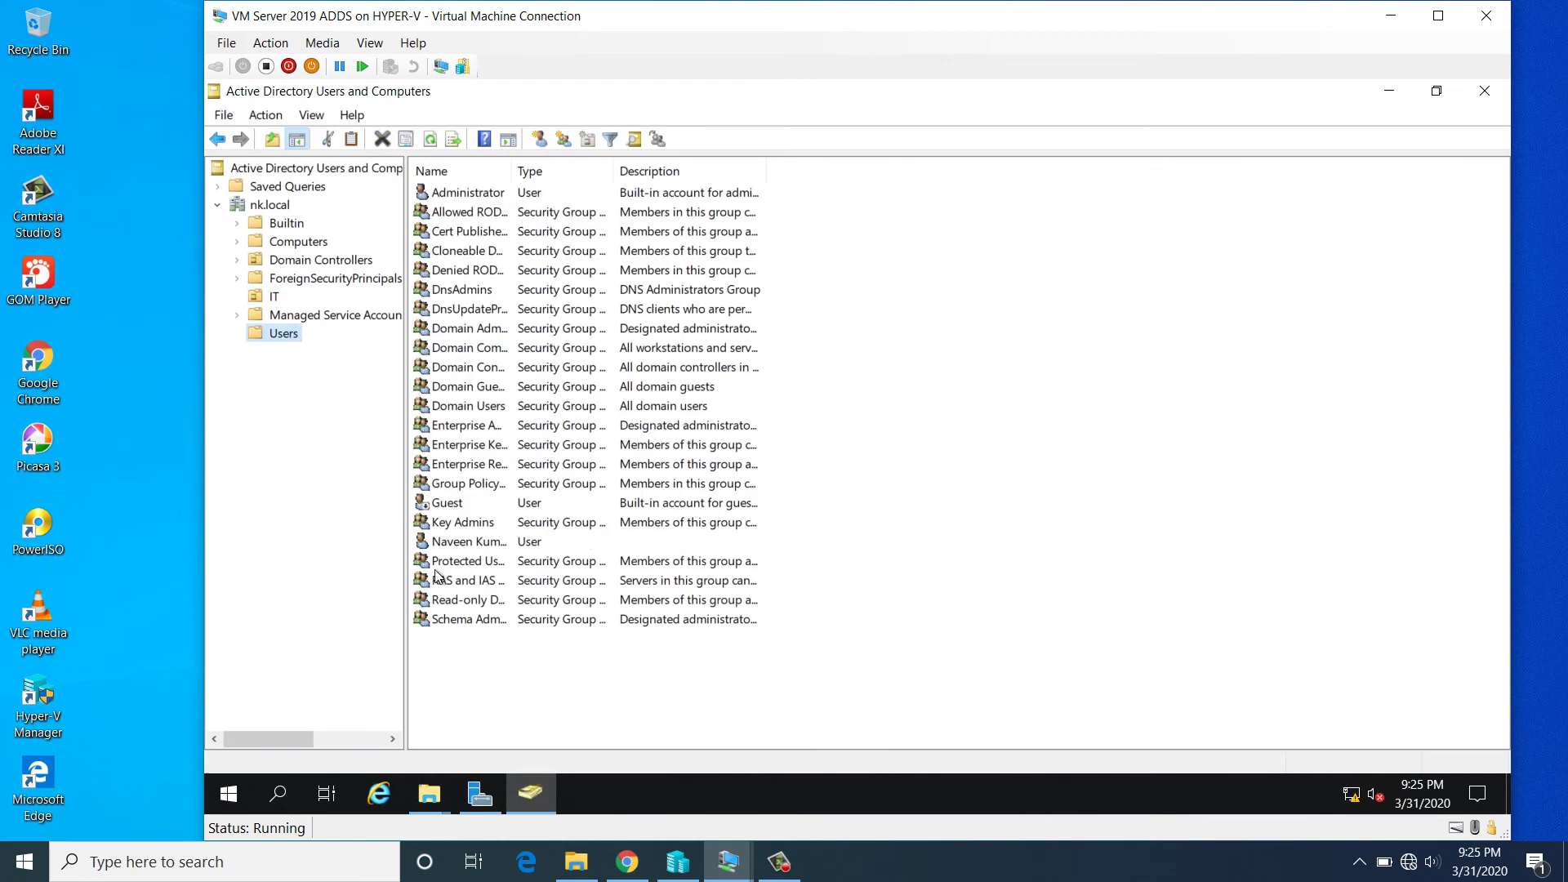
left_click(451, 542)
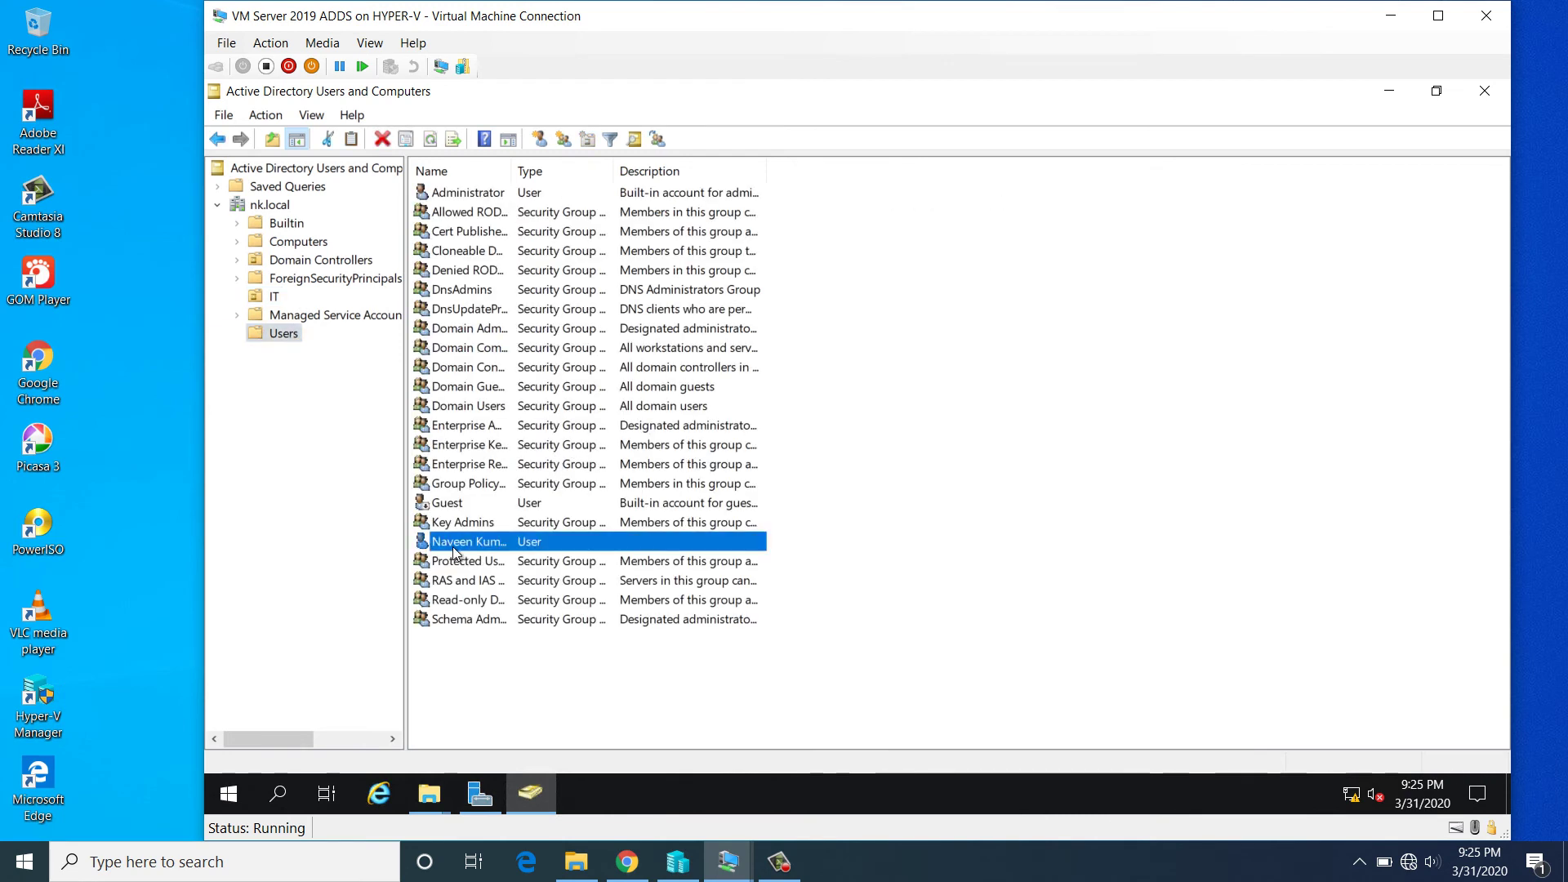
left_click(269, 298)
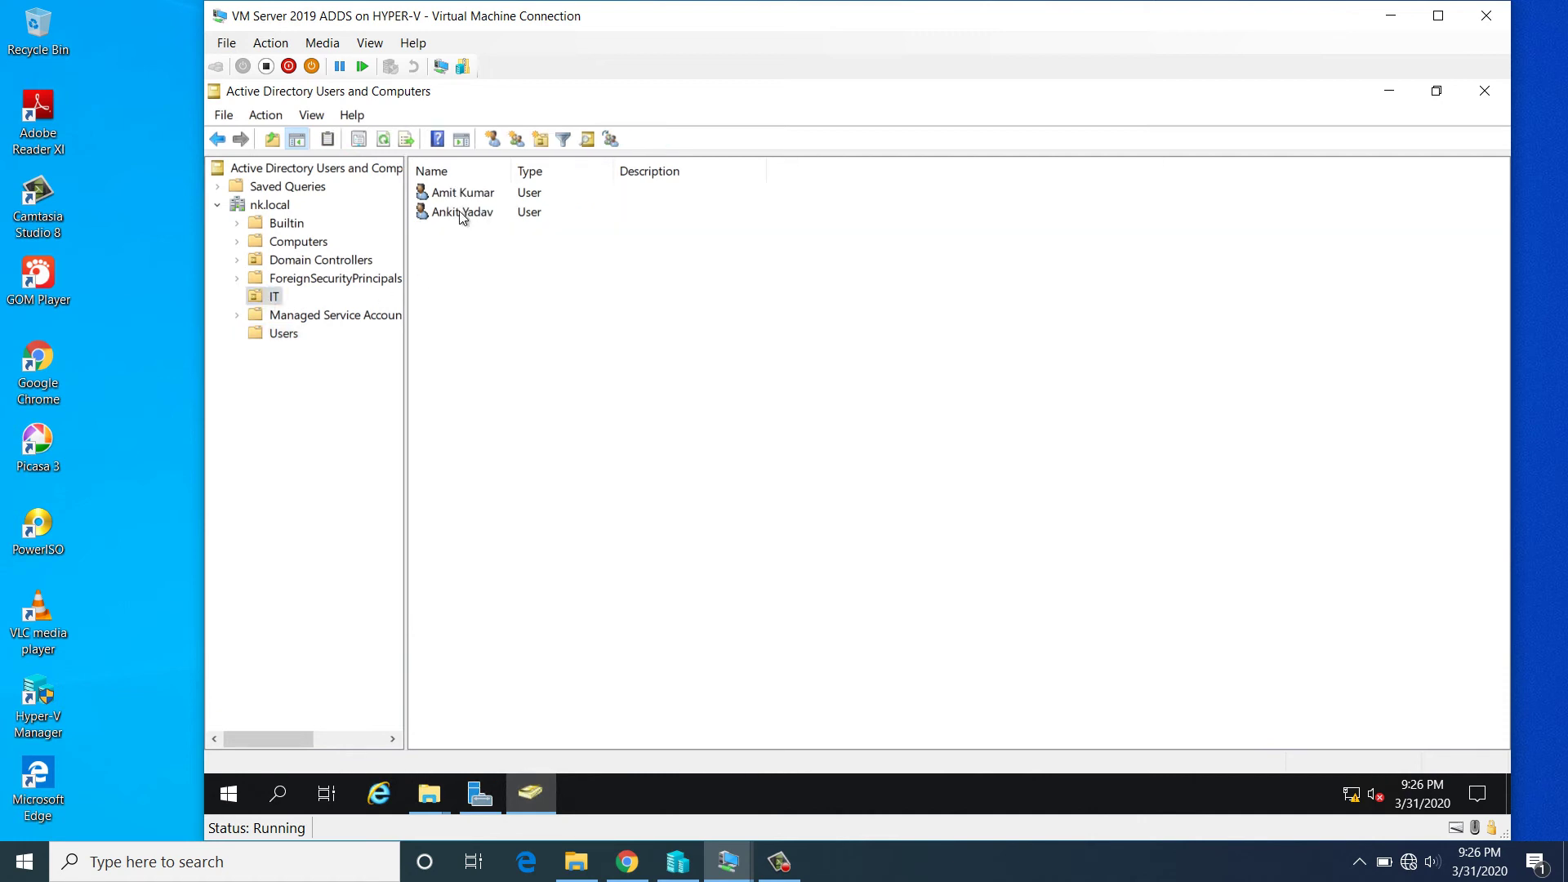
left_click(459, 211)
left_click(478, 194)
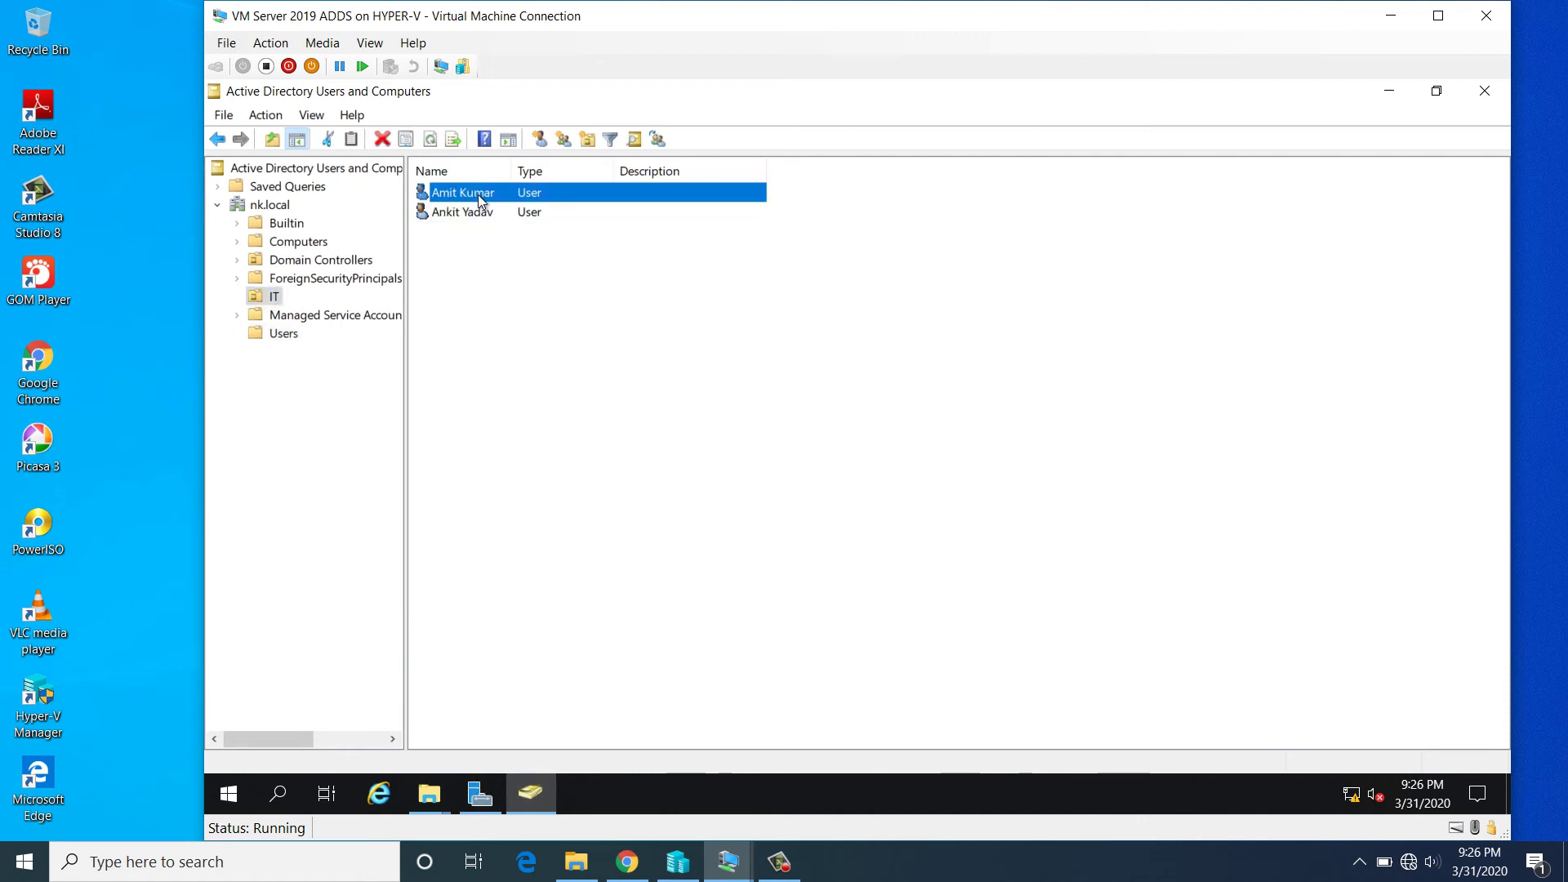
left_click(1479, 93)
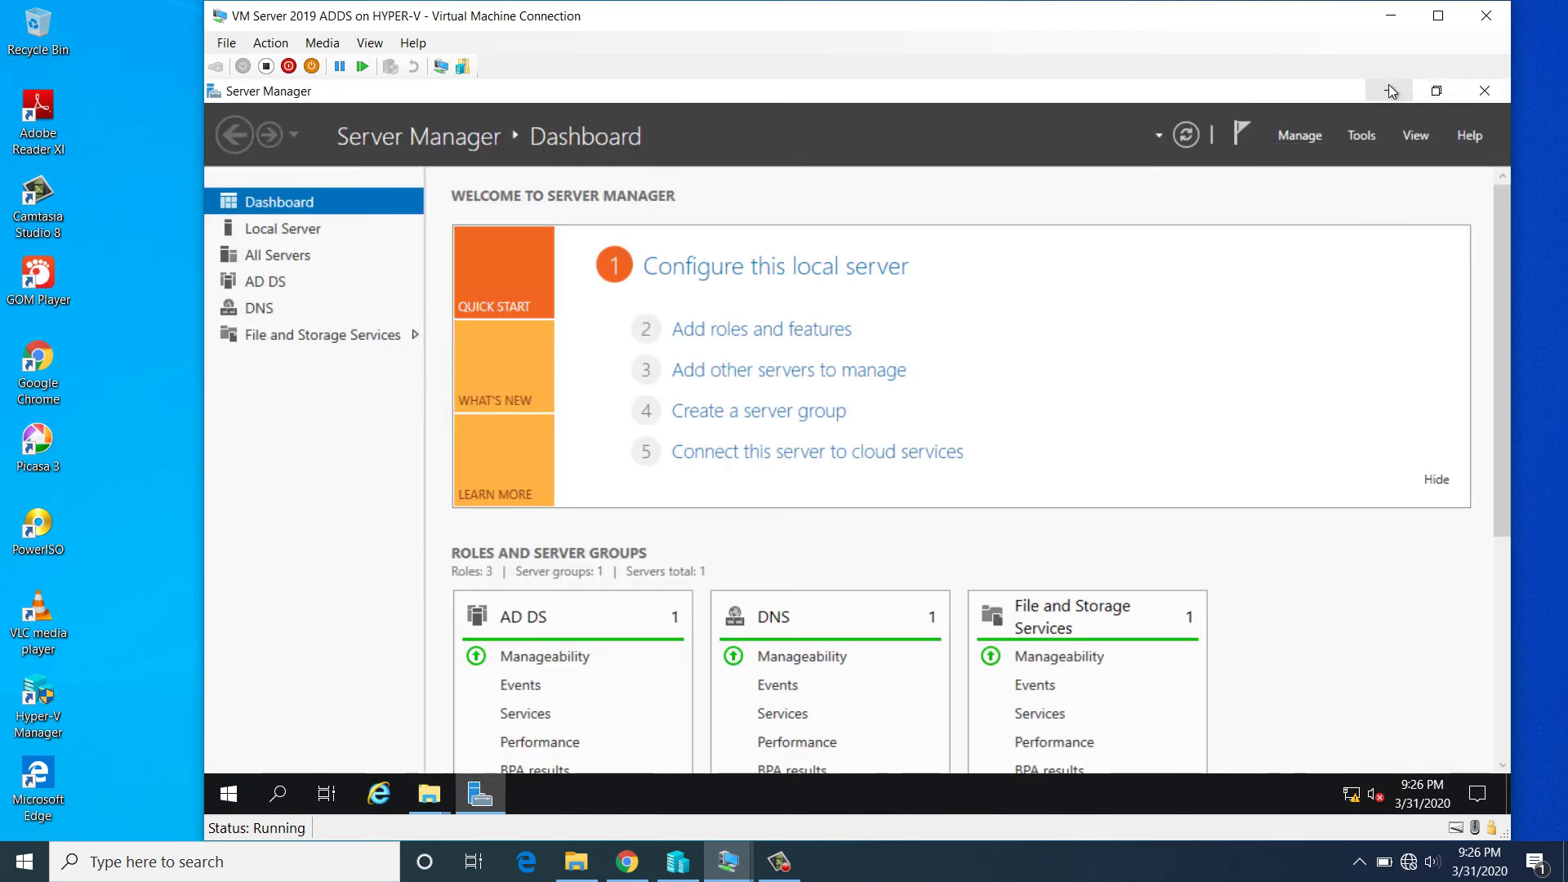
left_click(1389, 86)
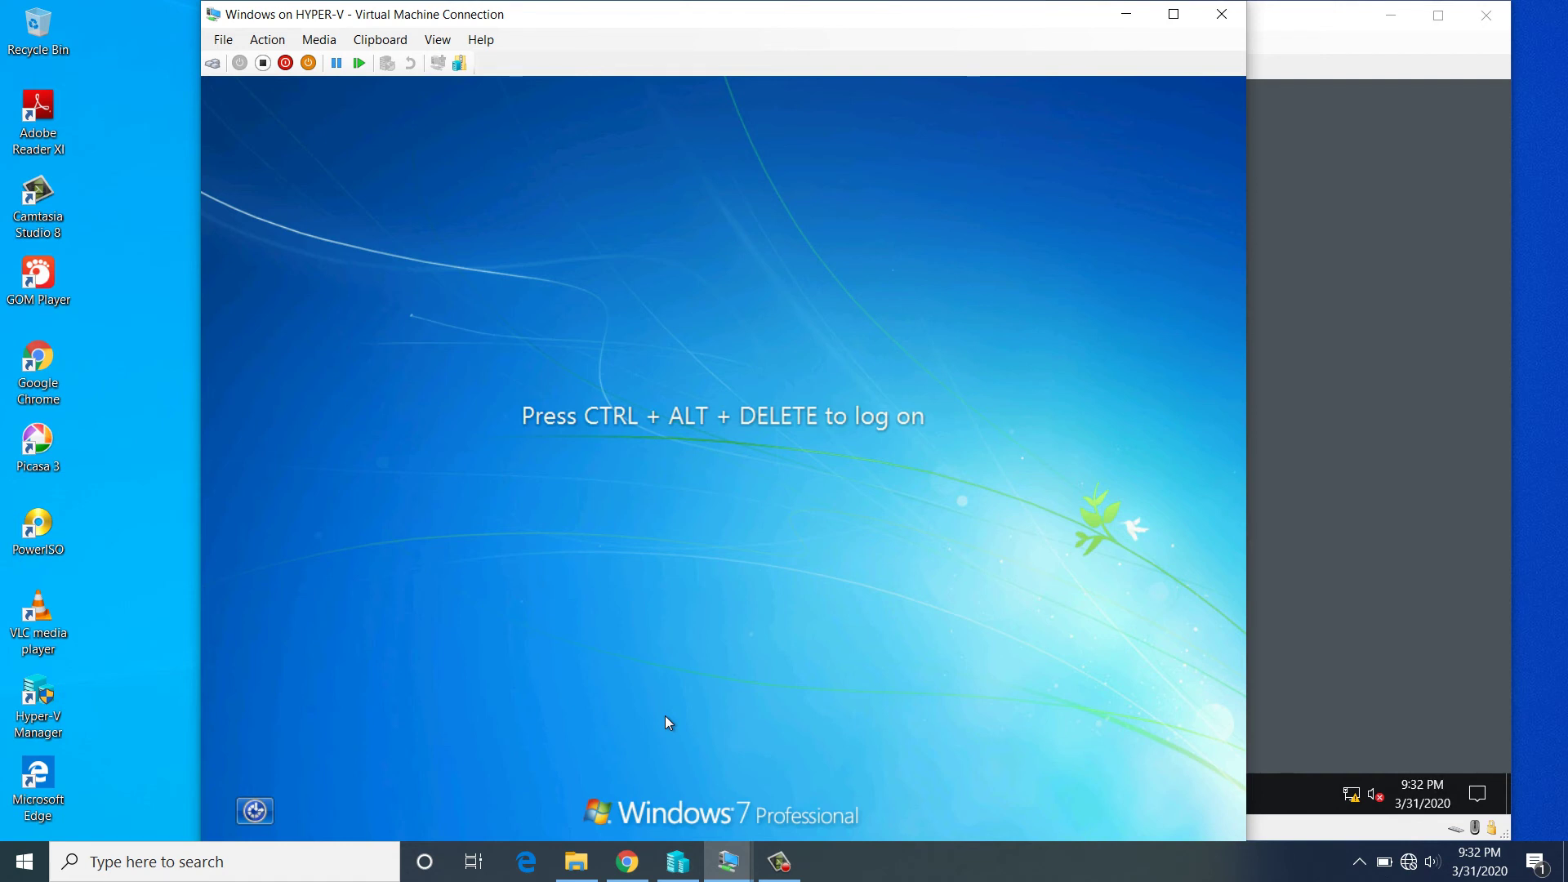
- Send Ctrl+Alt+Delete, switch to Other User, and sign in with the nk.local domain user's credentials
left_click(214, 64)
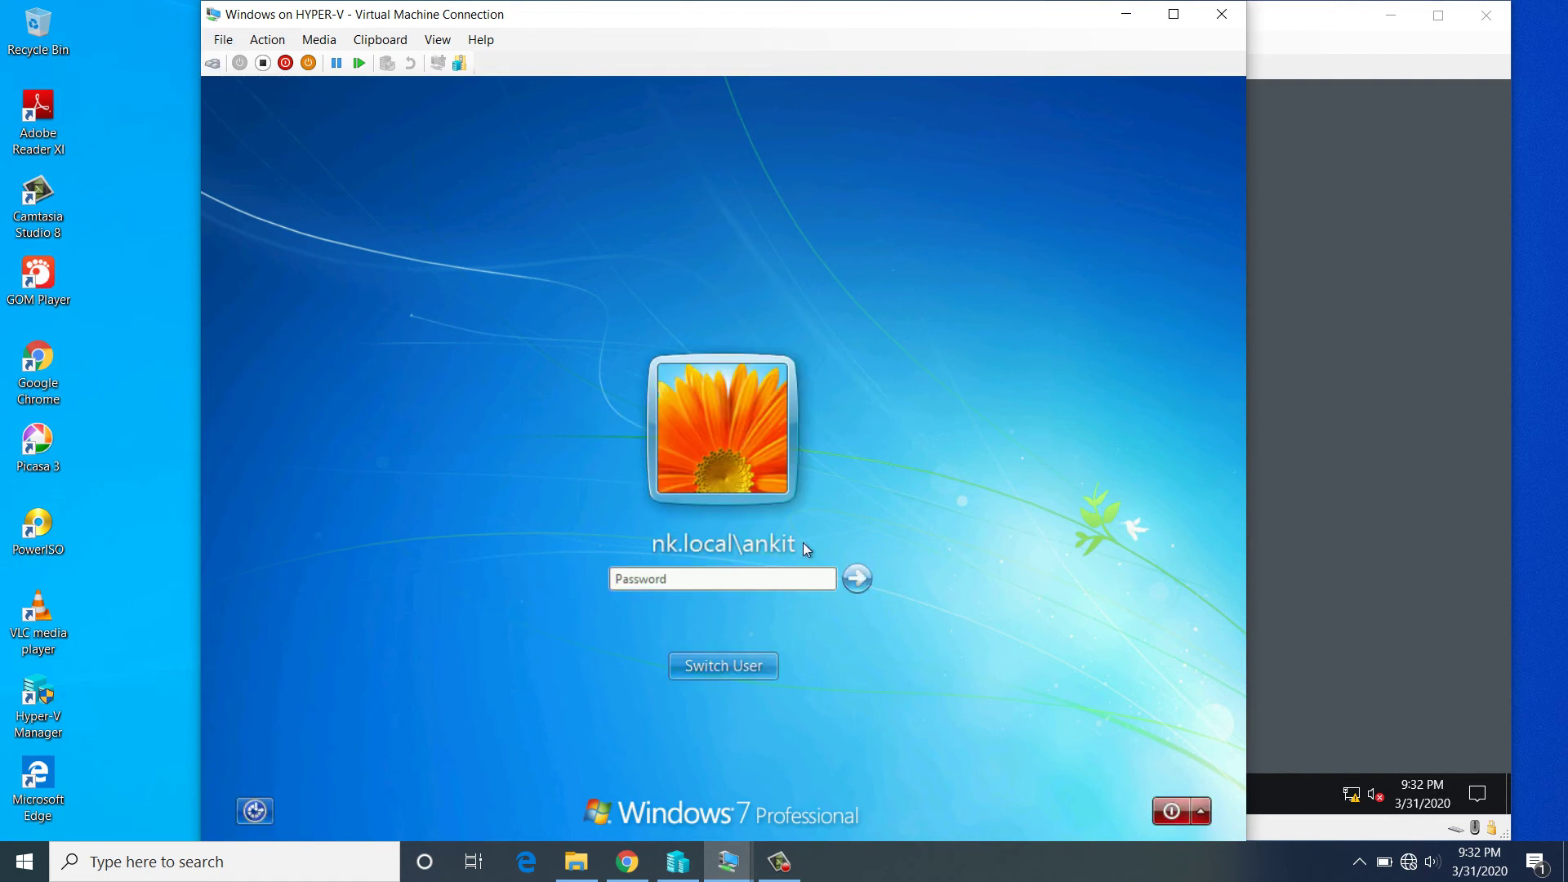
left_click(739, 667)
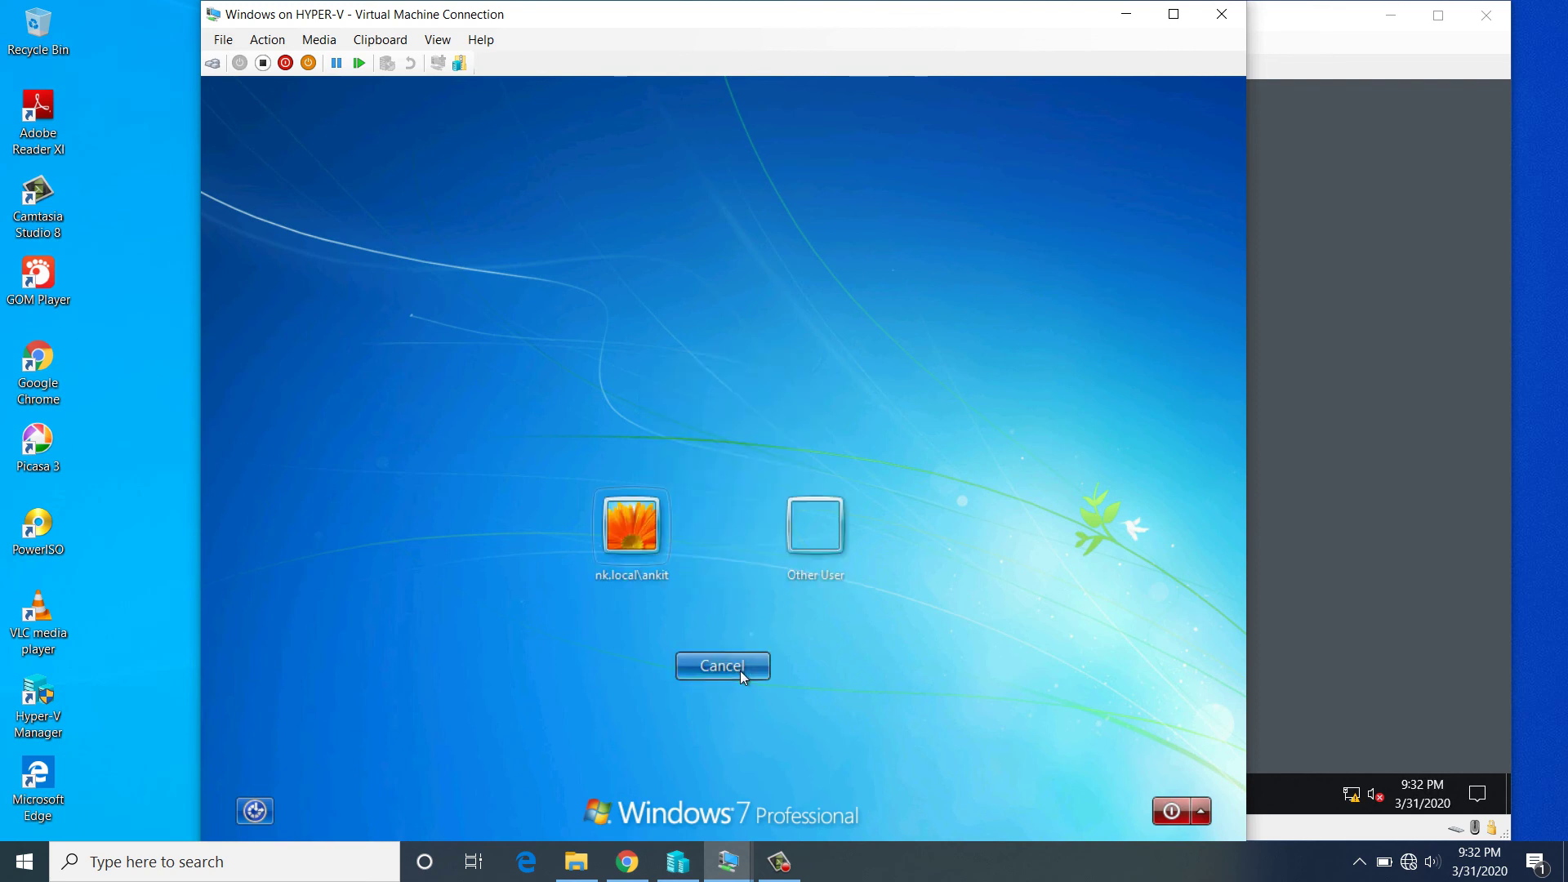
left_click(820, 545)
type("n")
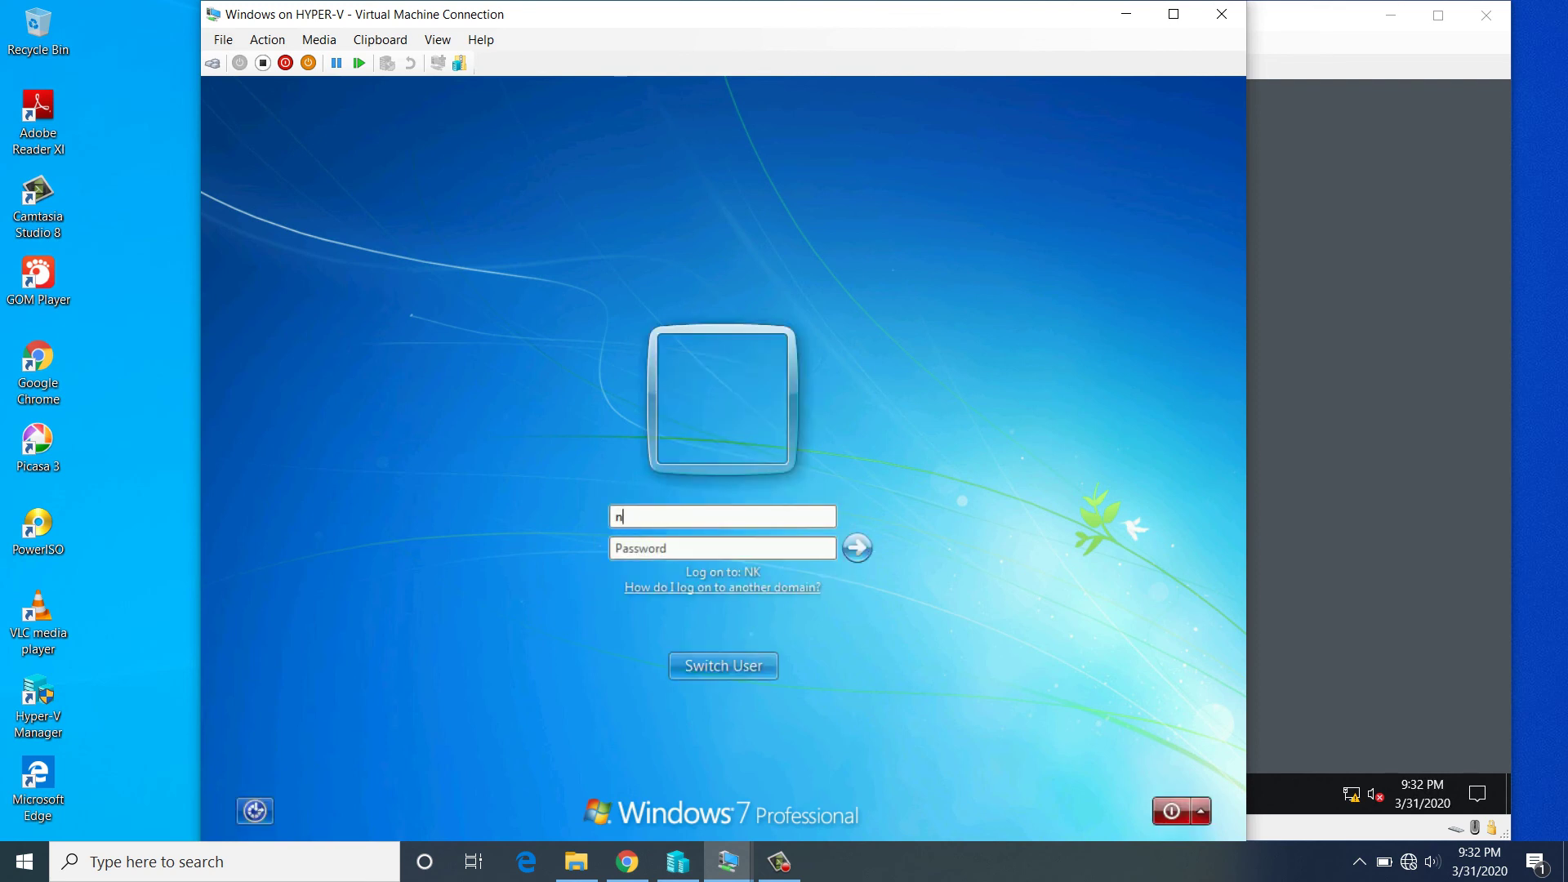
type("k.local\\naveen***")
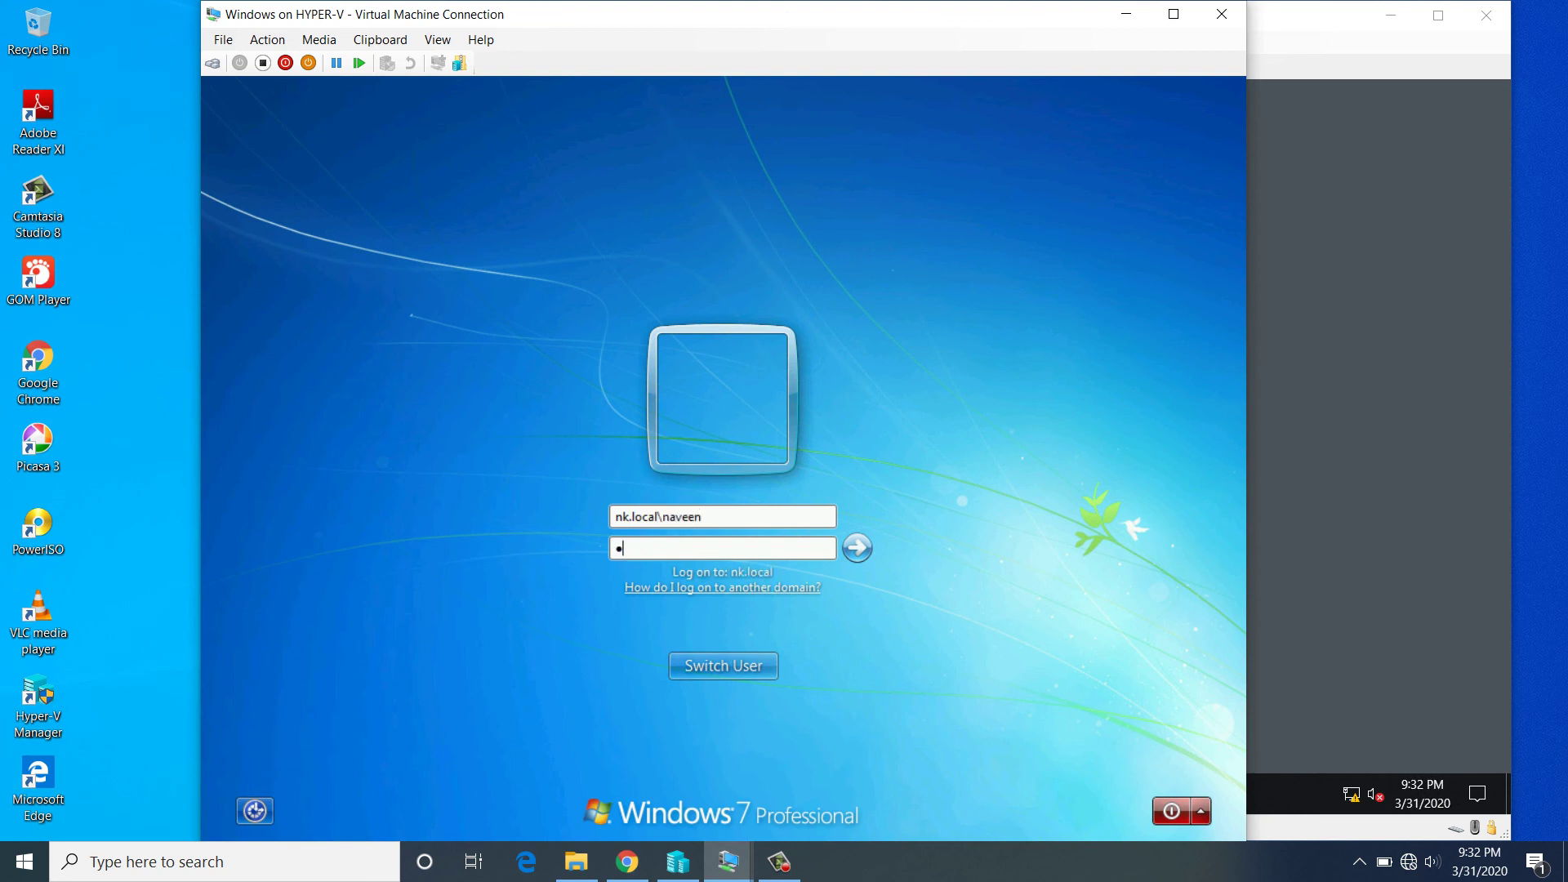
type("****")
key("Return")
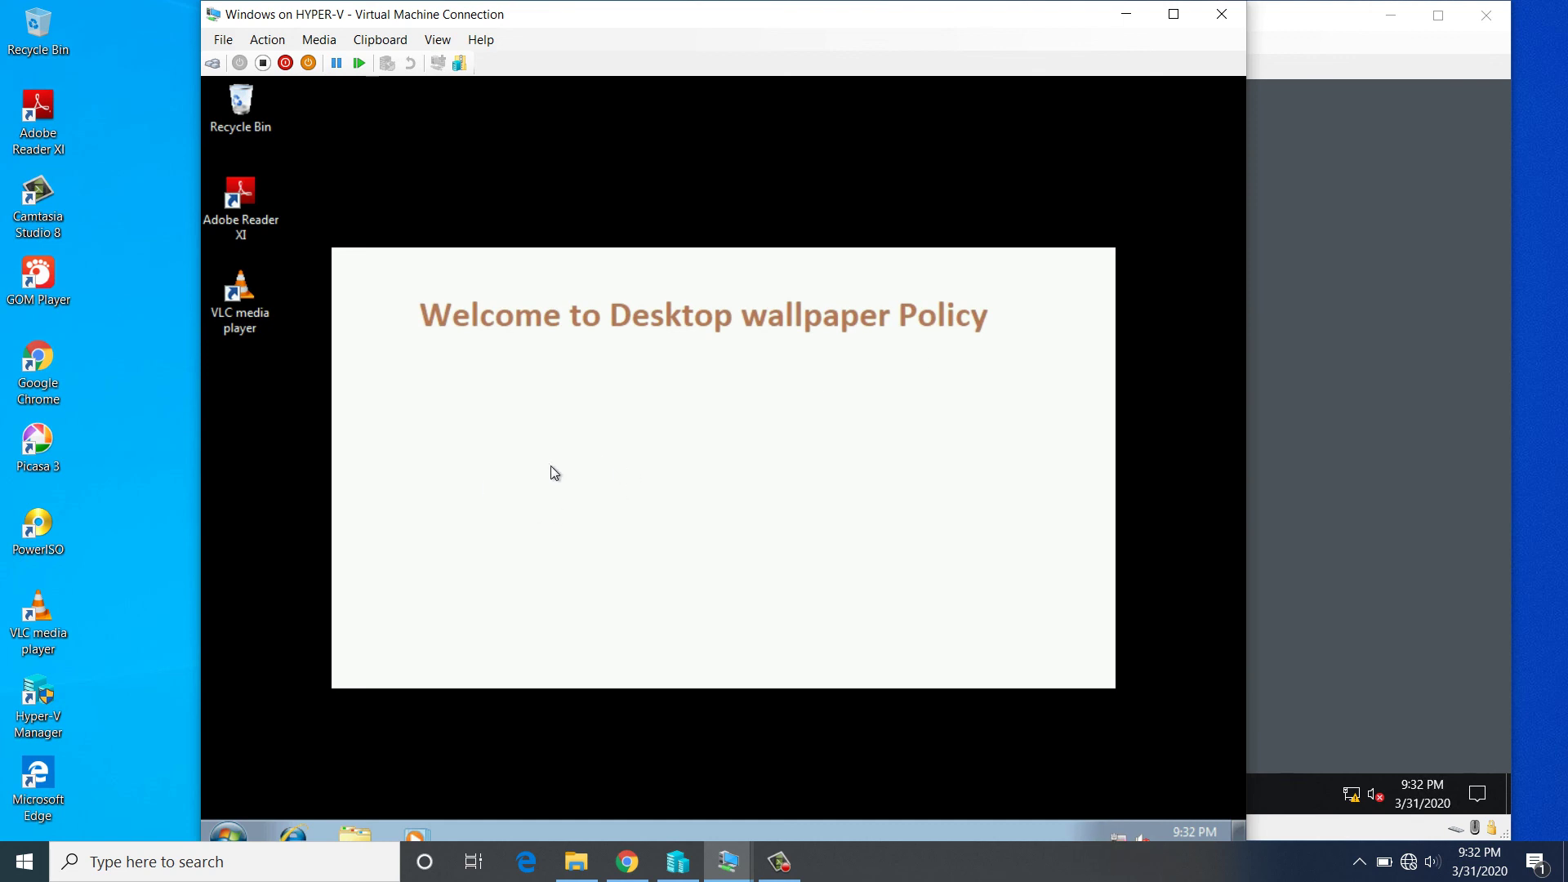
- Check the desktop's Personalization settings to confirm the policy wallpaper, then close them
right_click(576, 473)
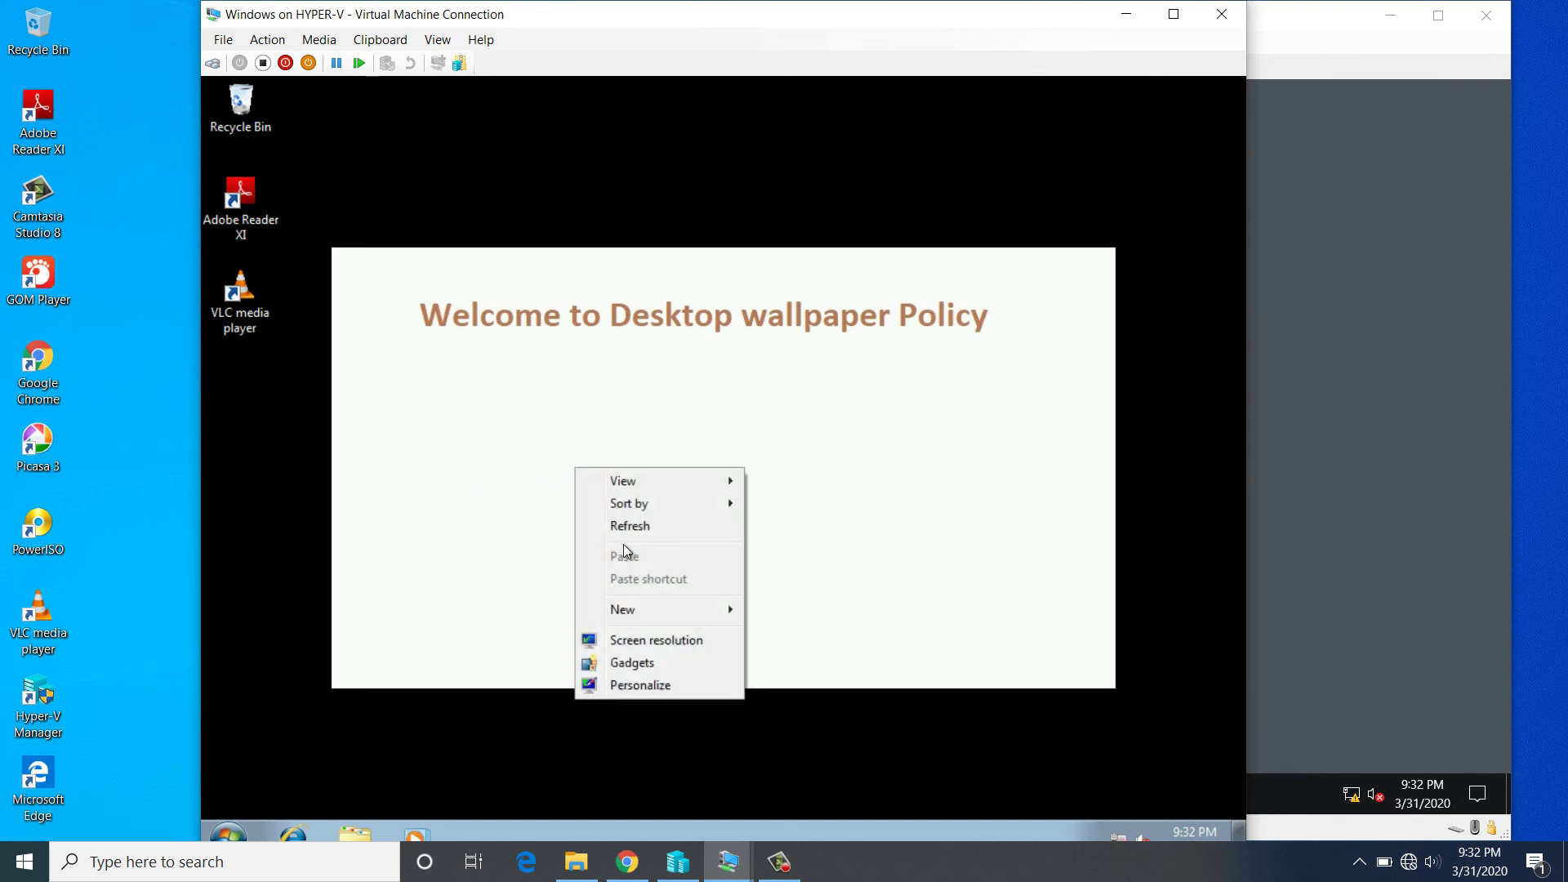
left_click(649, 685)
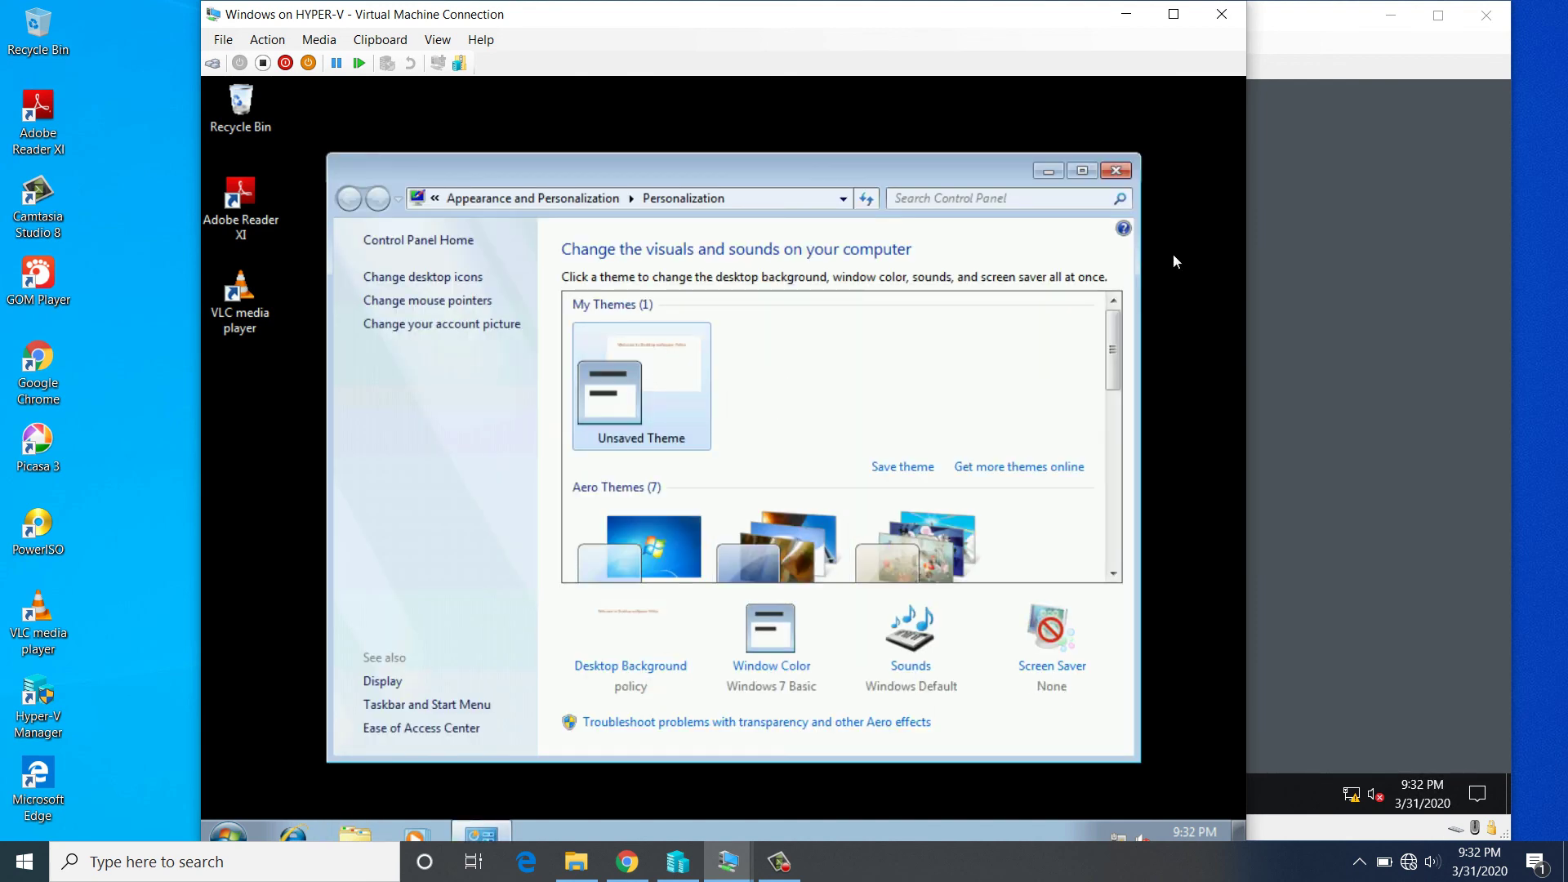
left_click(1116, 172)
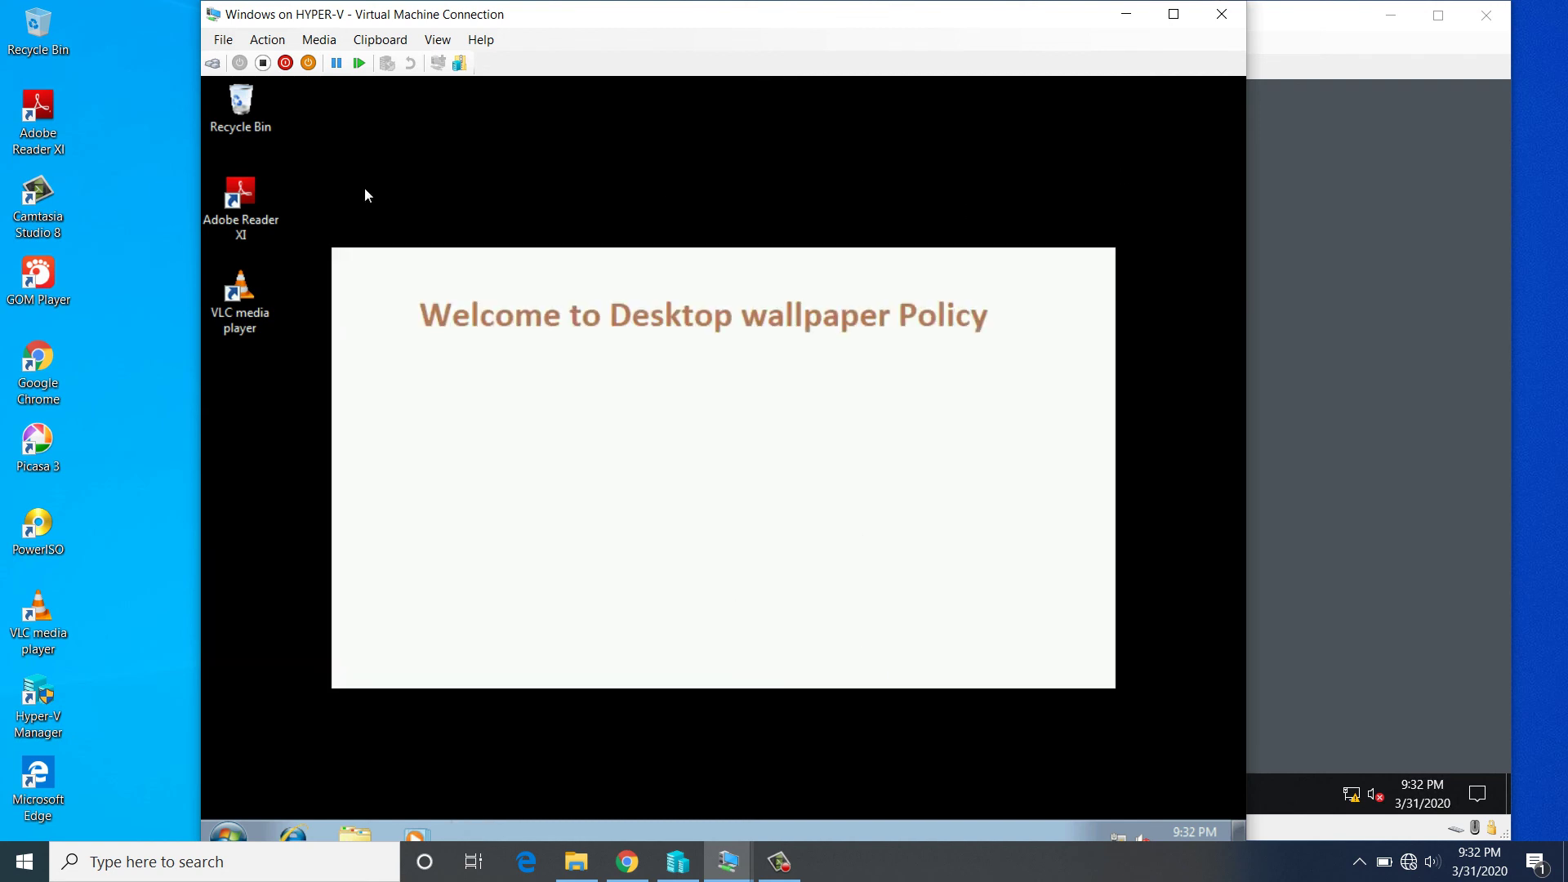
- View the Computer's system properties to confirm membership in the nk.local domain
key("super+e")
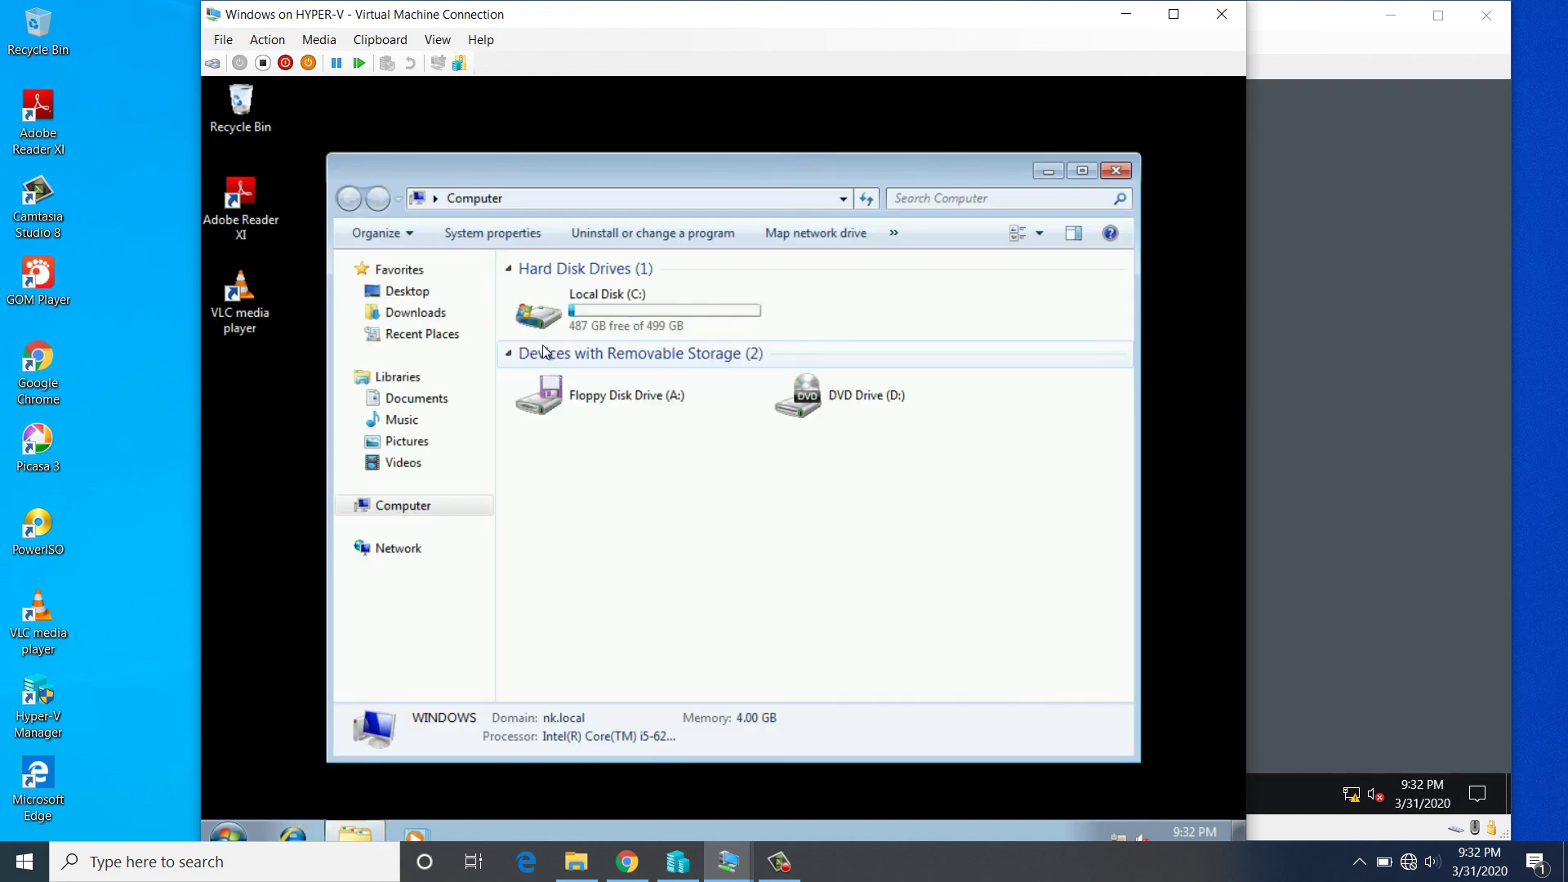
right_click(392, 499)
left_click(462, 725)
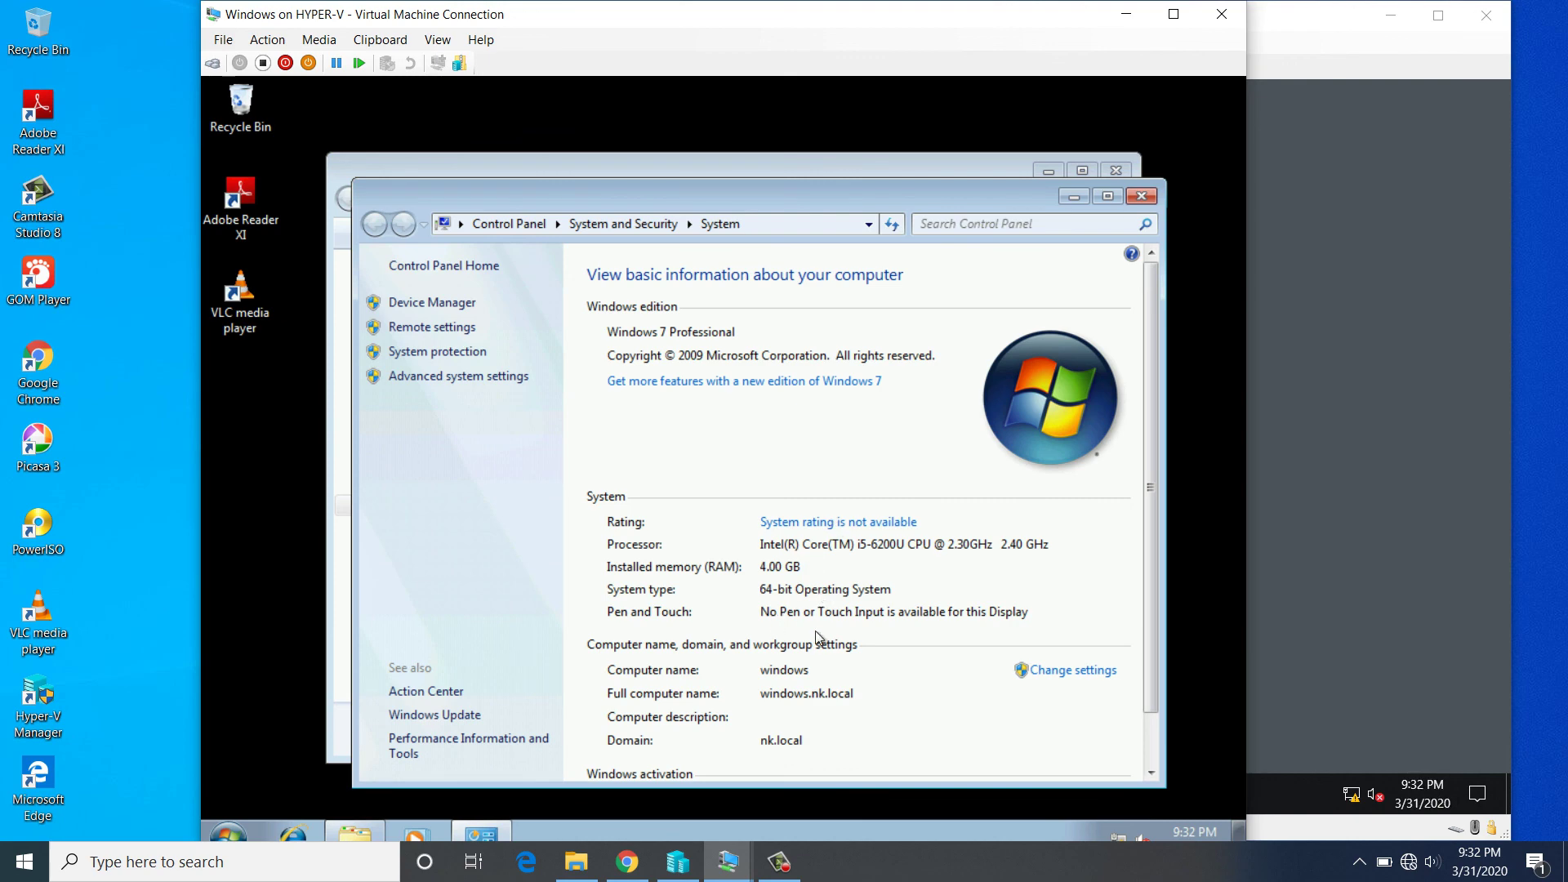
left_click(1107, 197)
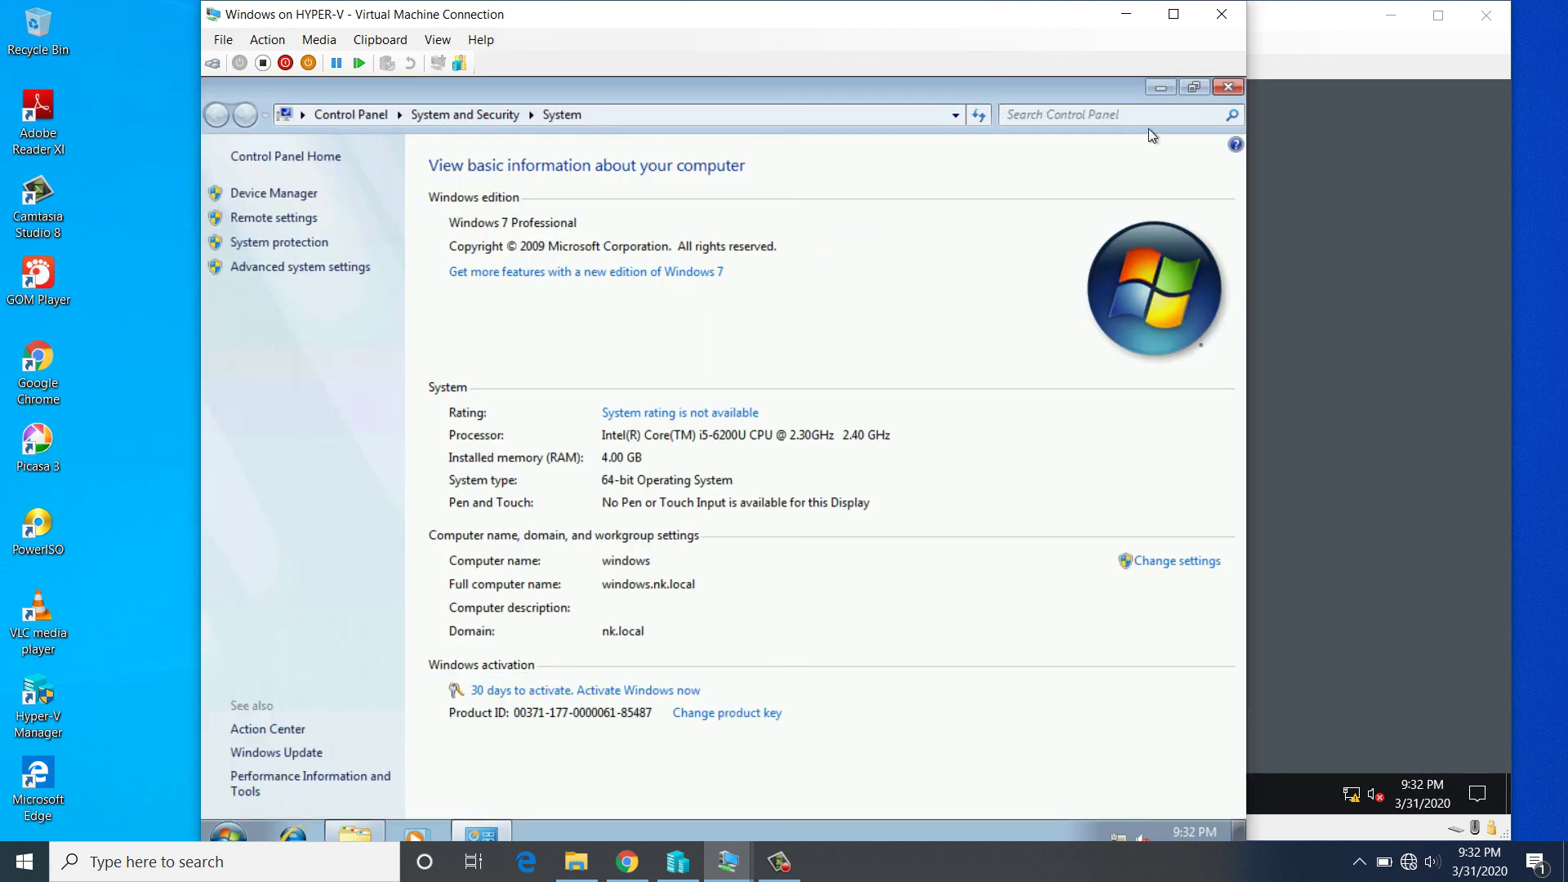
left_click(1227, 86)
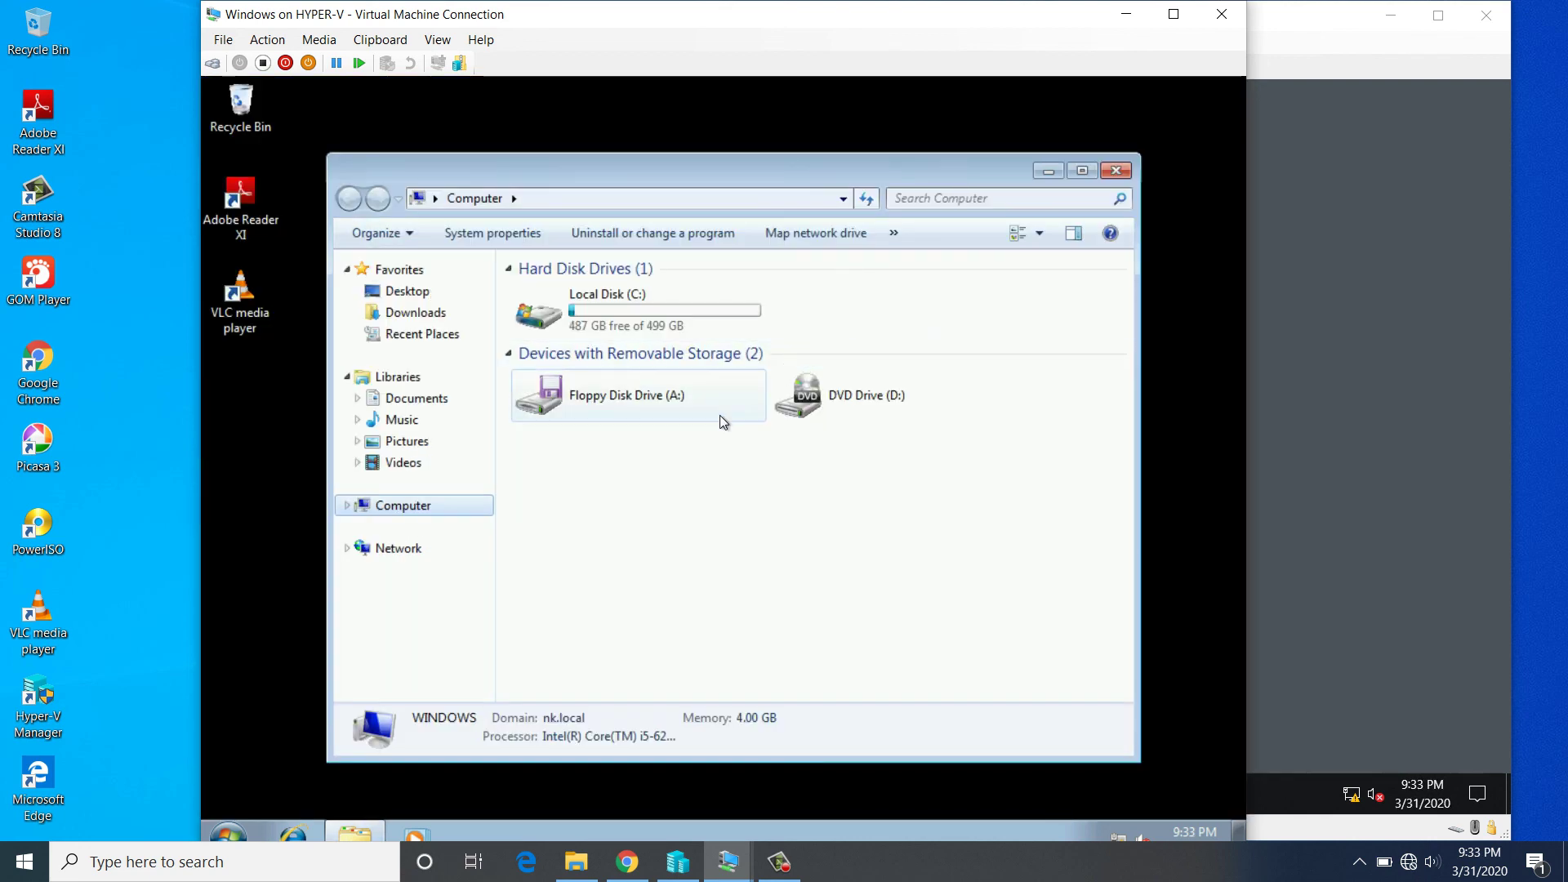
left_click(1116, 171)
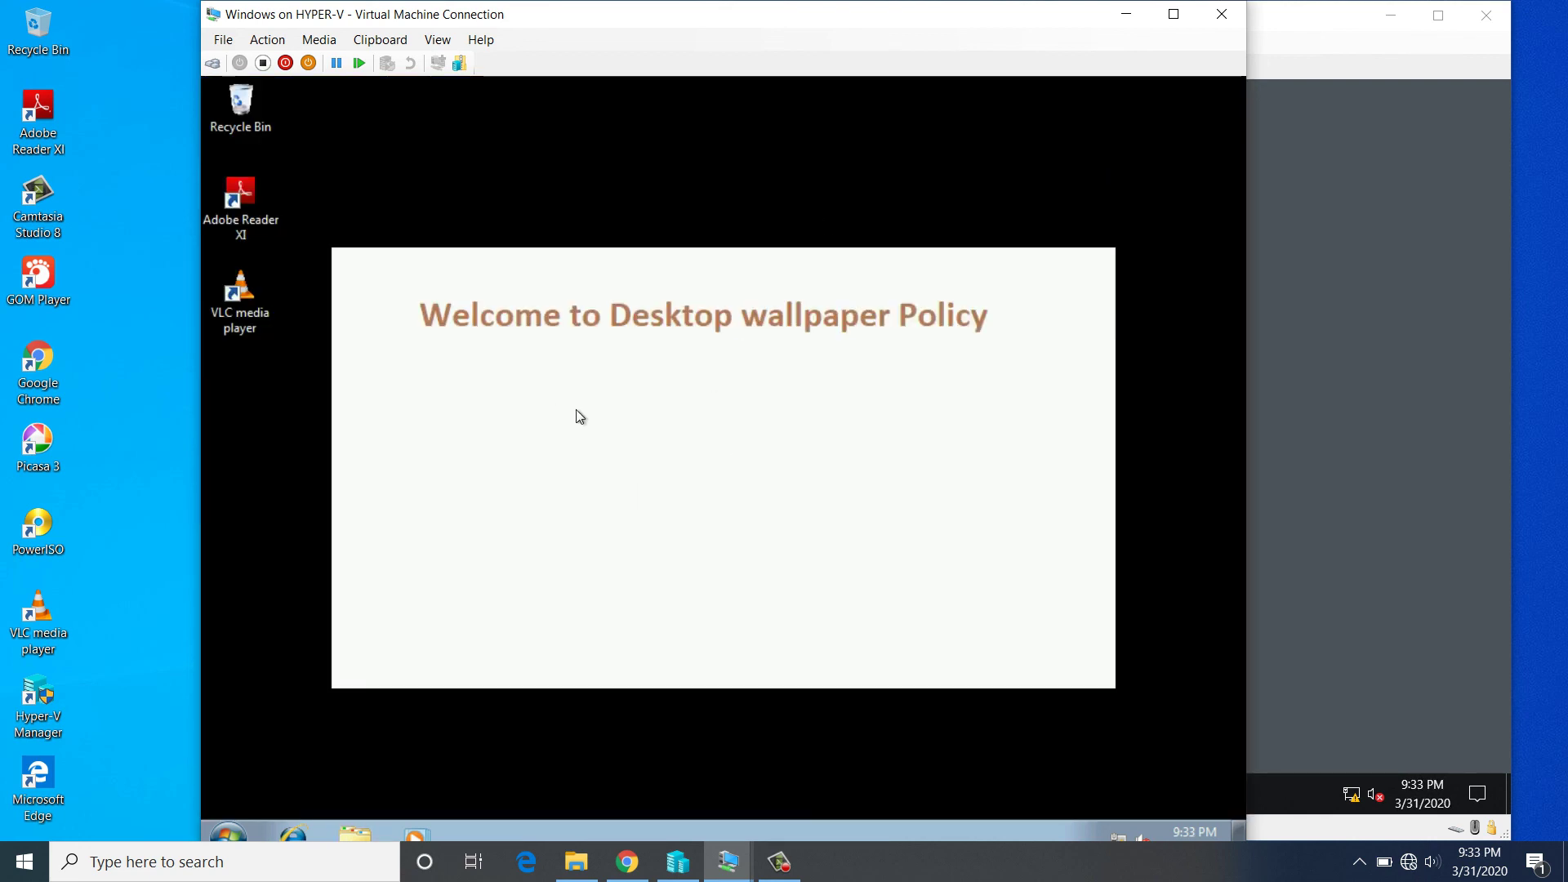
- Log off the Windows 7 user and return to the Windows Server 2019 desktop
left_click(229, 833)
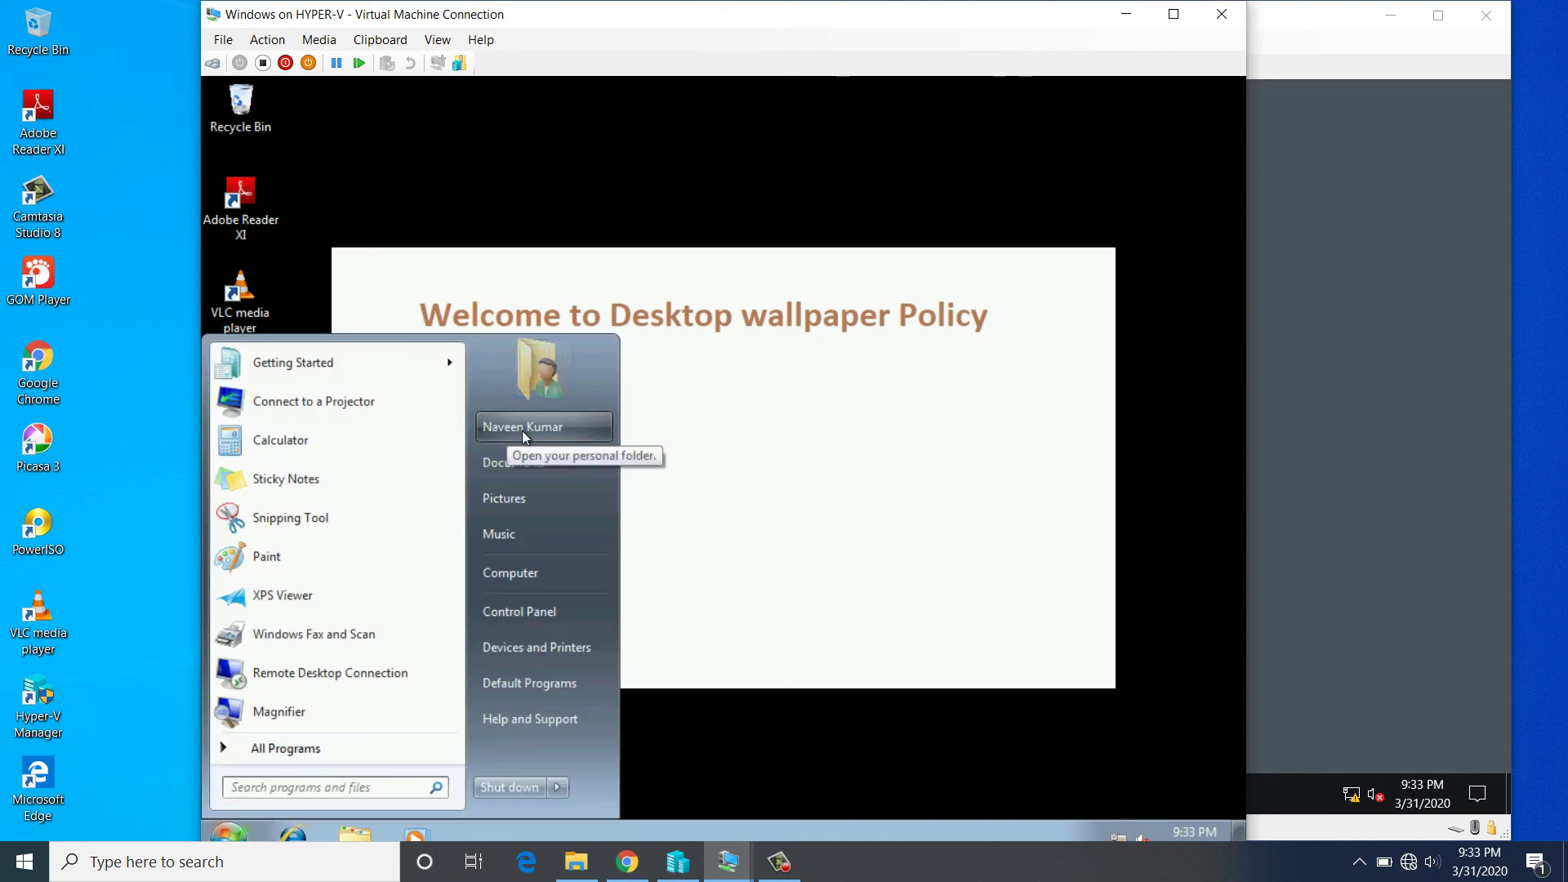
left_click(519, 787)
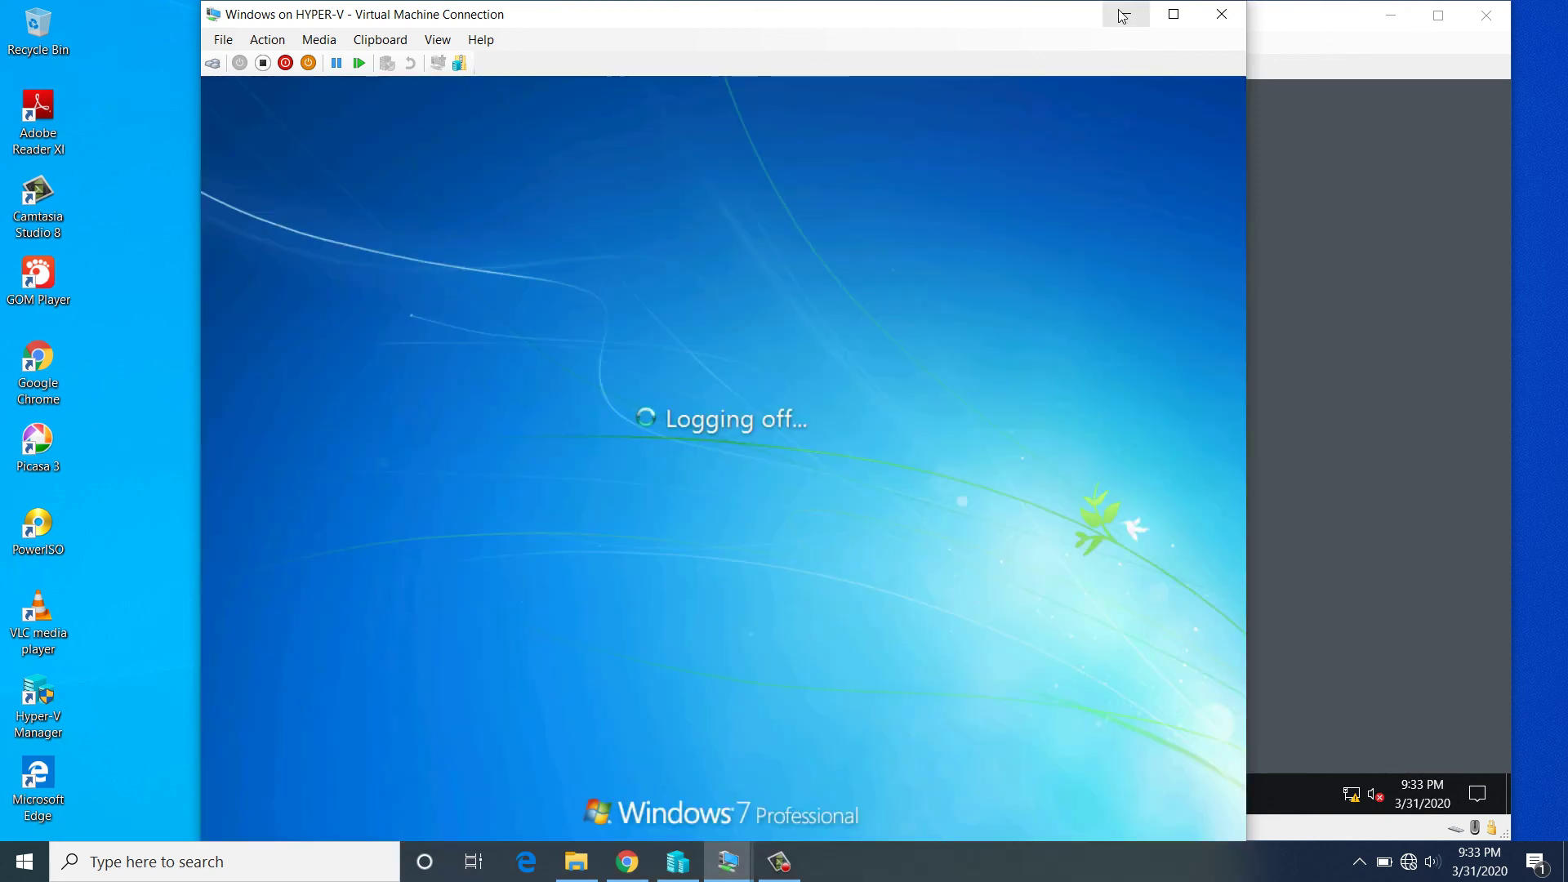
left_click(1124, 15)
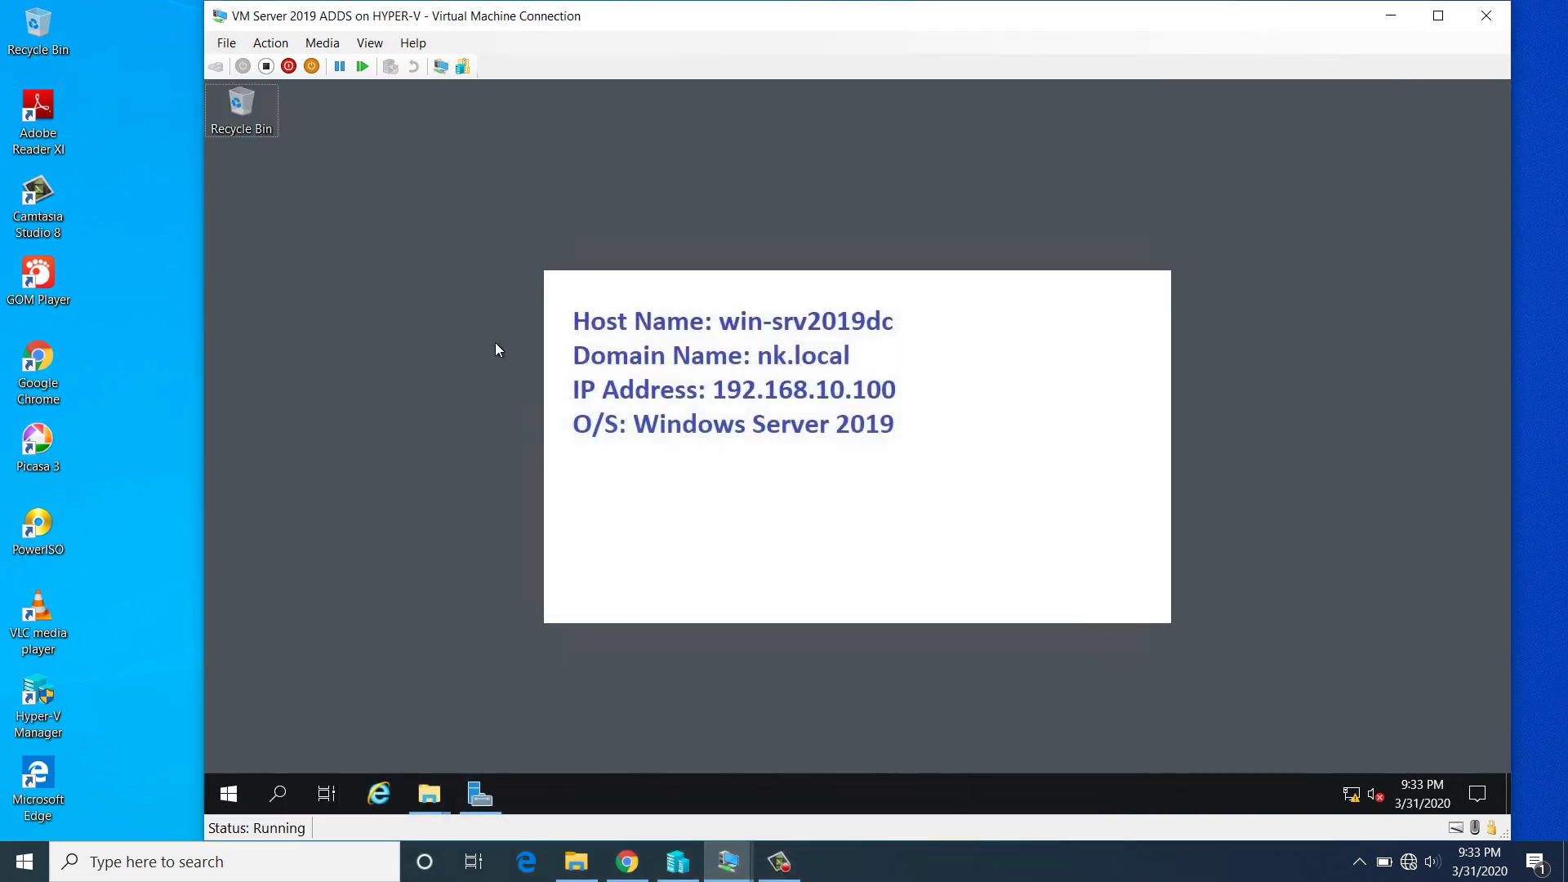
left_click(779, 862)
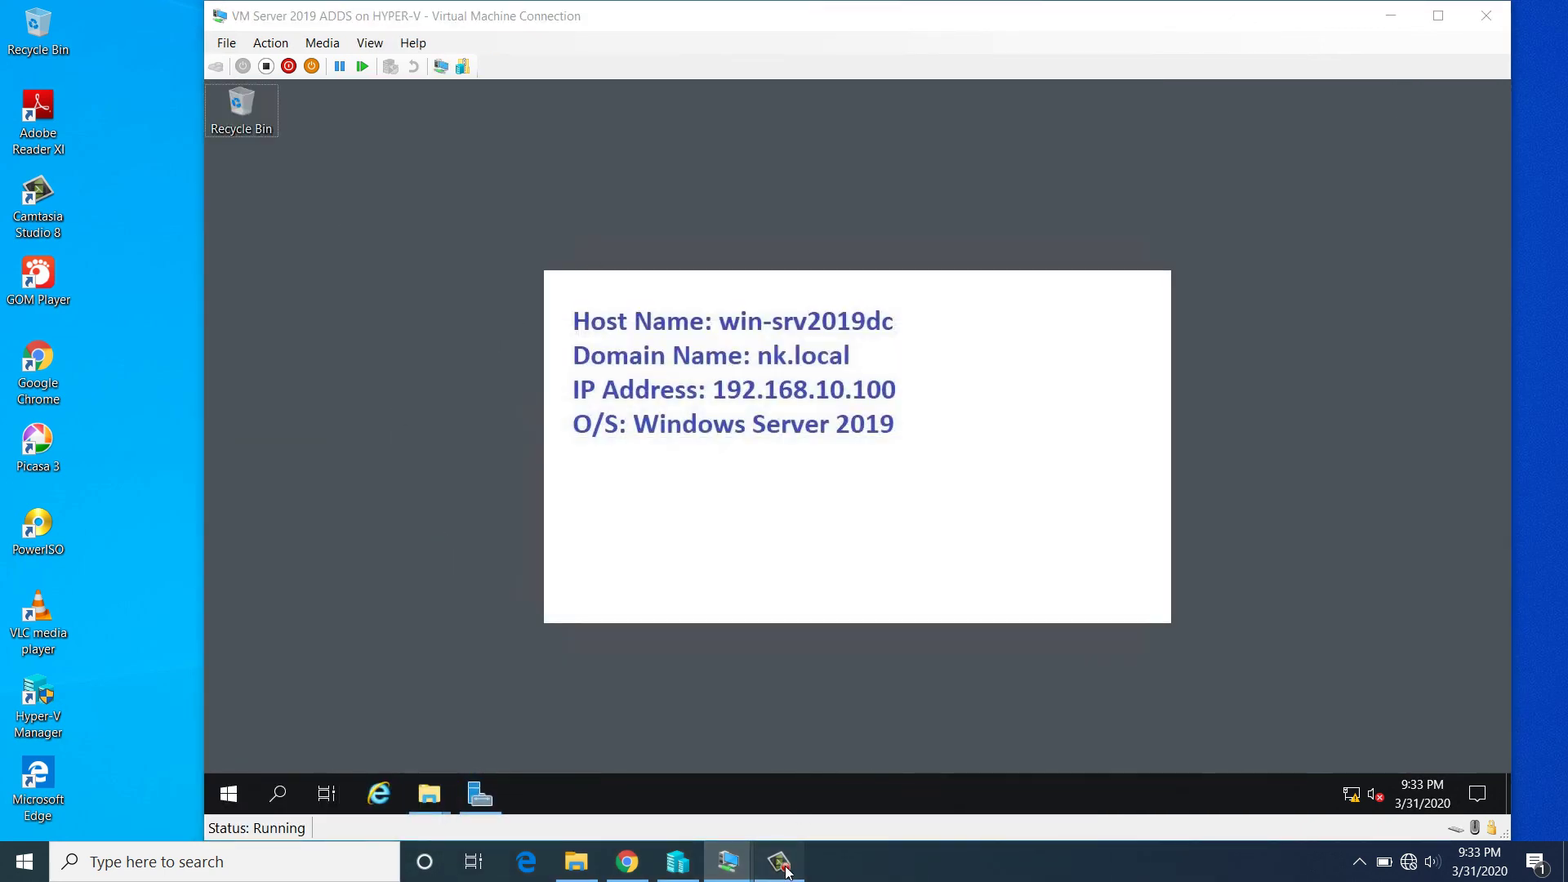